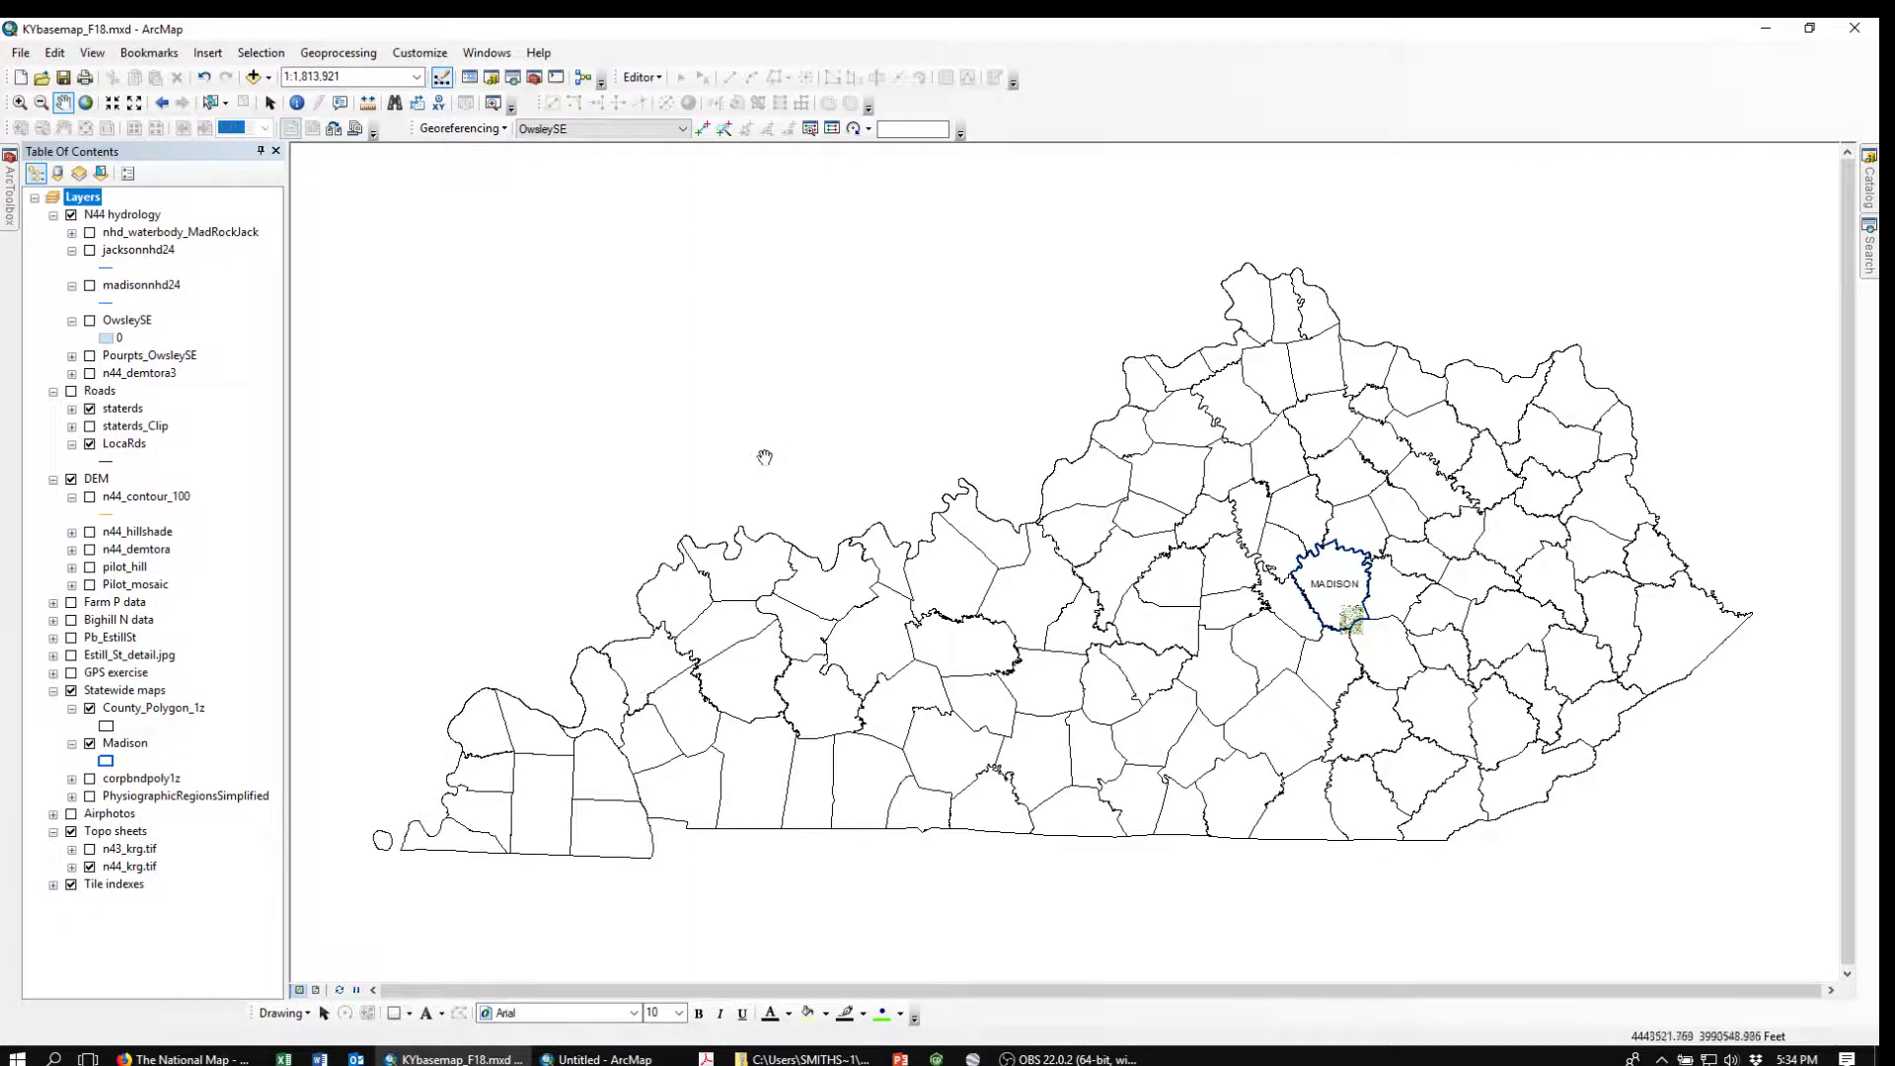
Zoom the map to the n44_krg.tif topo sheet and go to the Pilot Knob bookmark
left_click(269, 105)
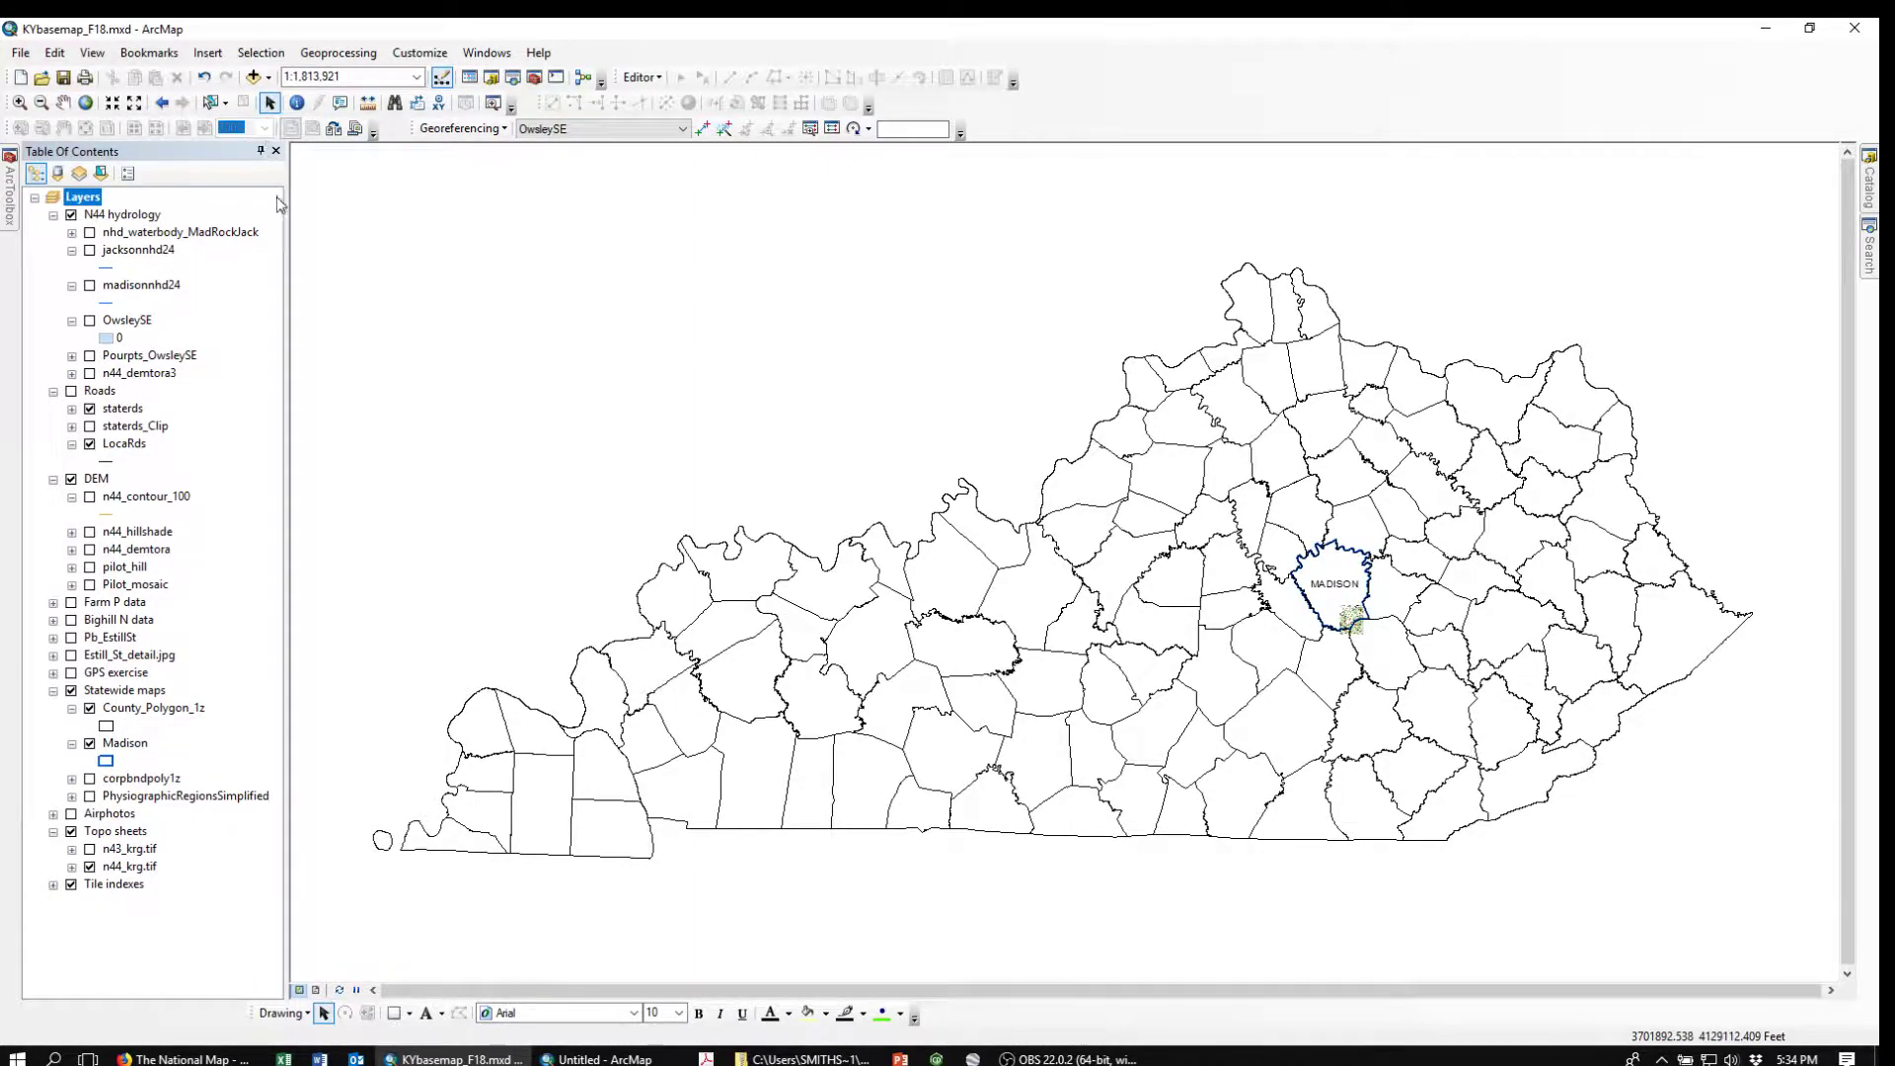
right_click(116, 868)
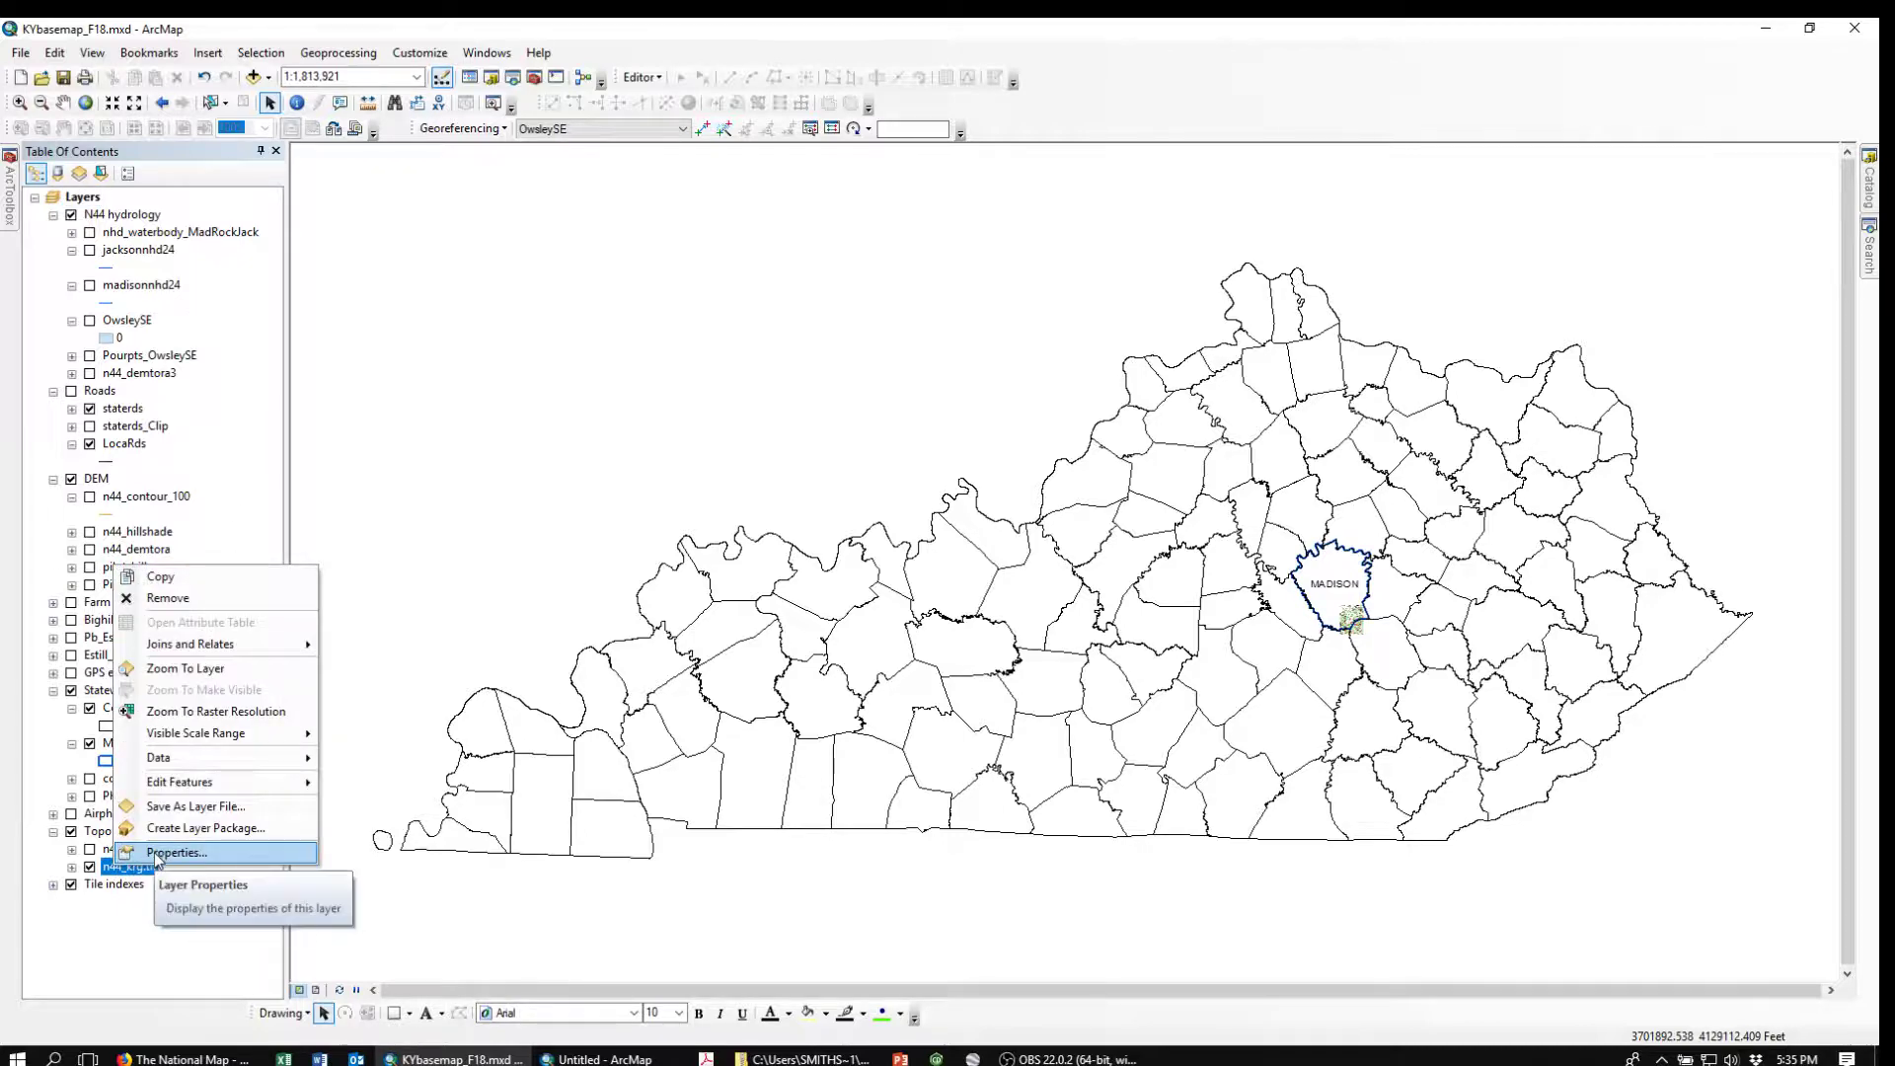
left_click(182, 668)
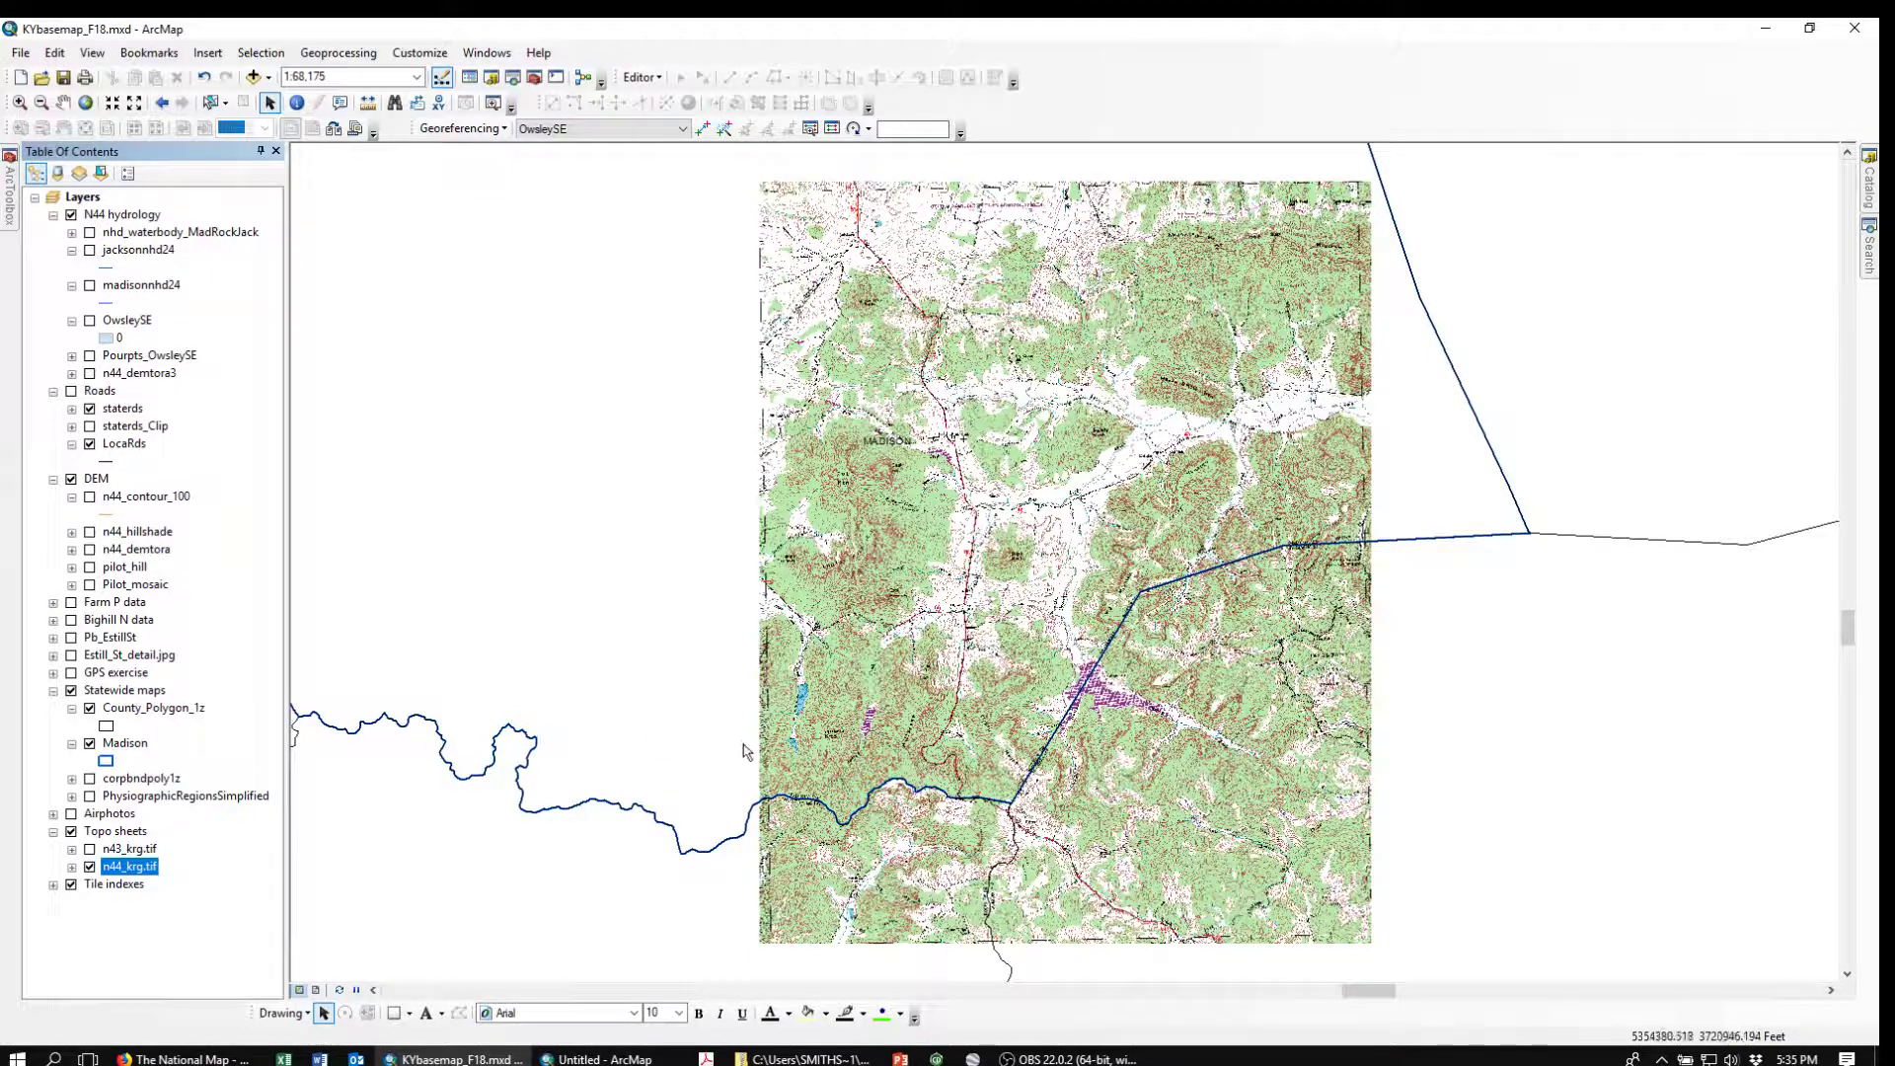
left_click(153, 61)
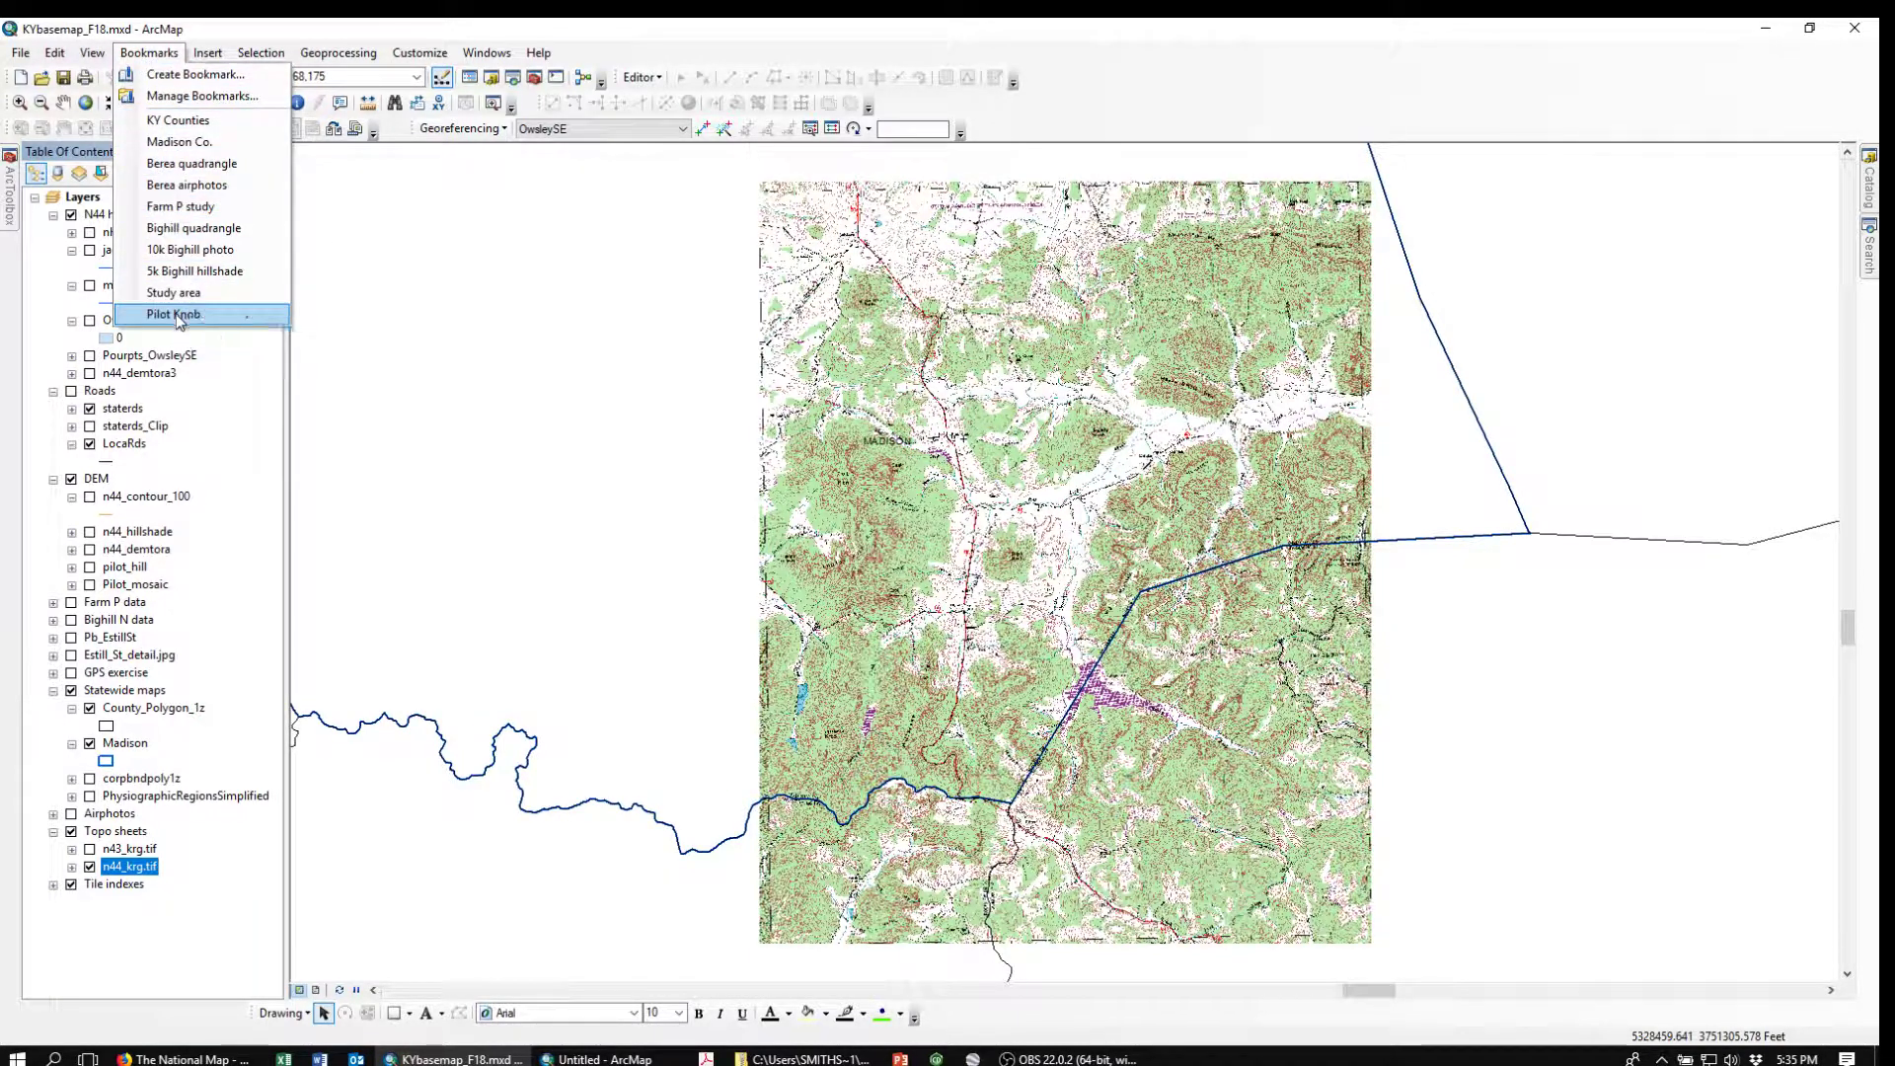
left_click(174, 314)
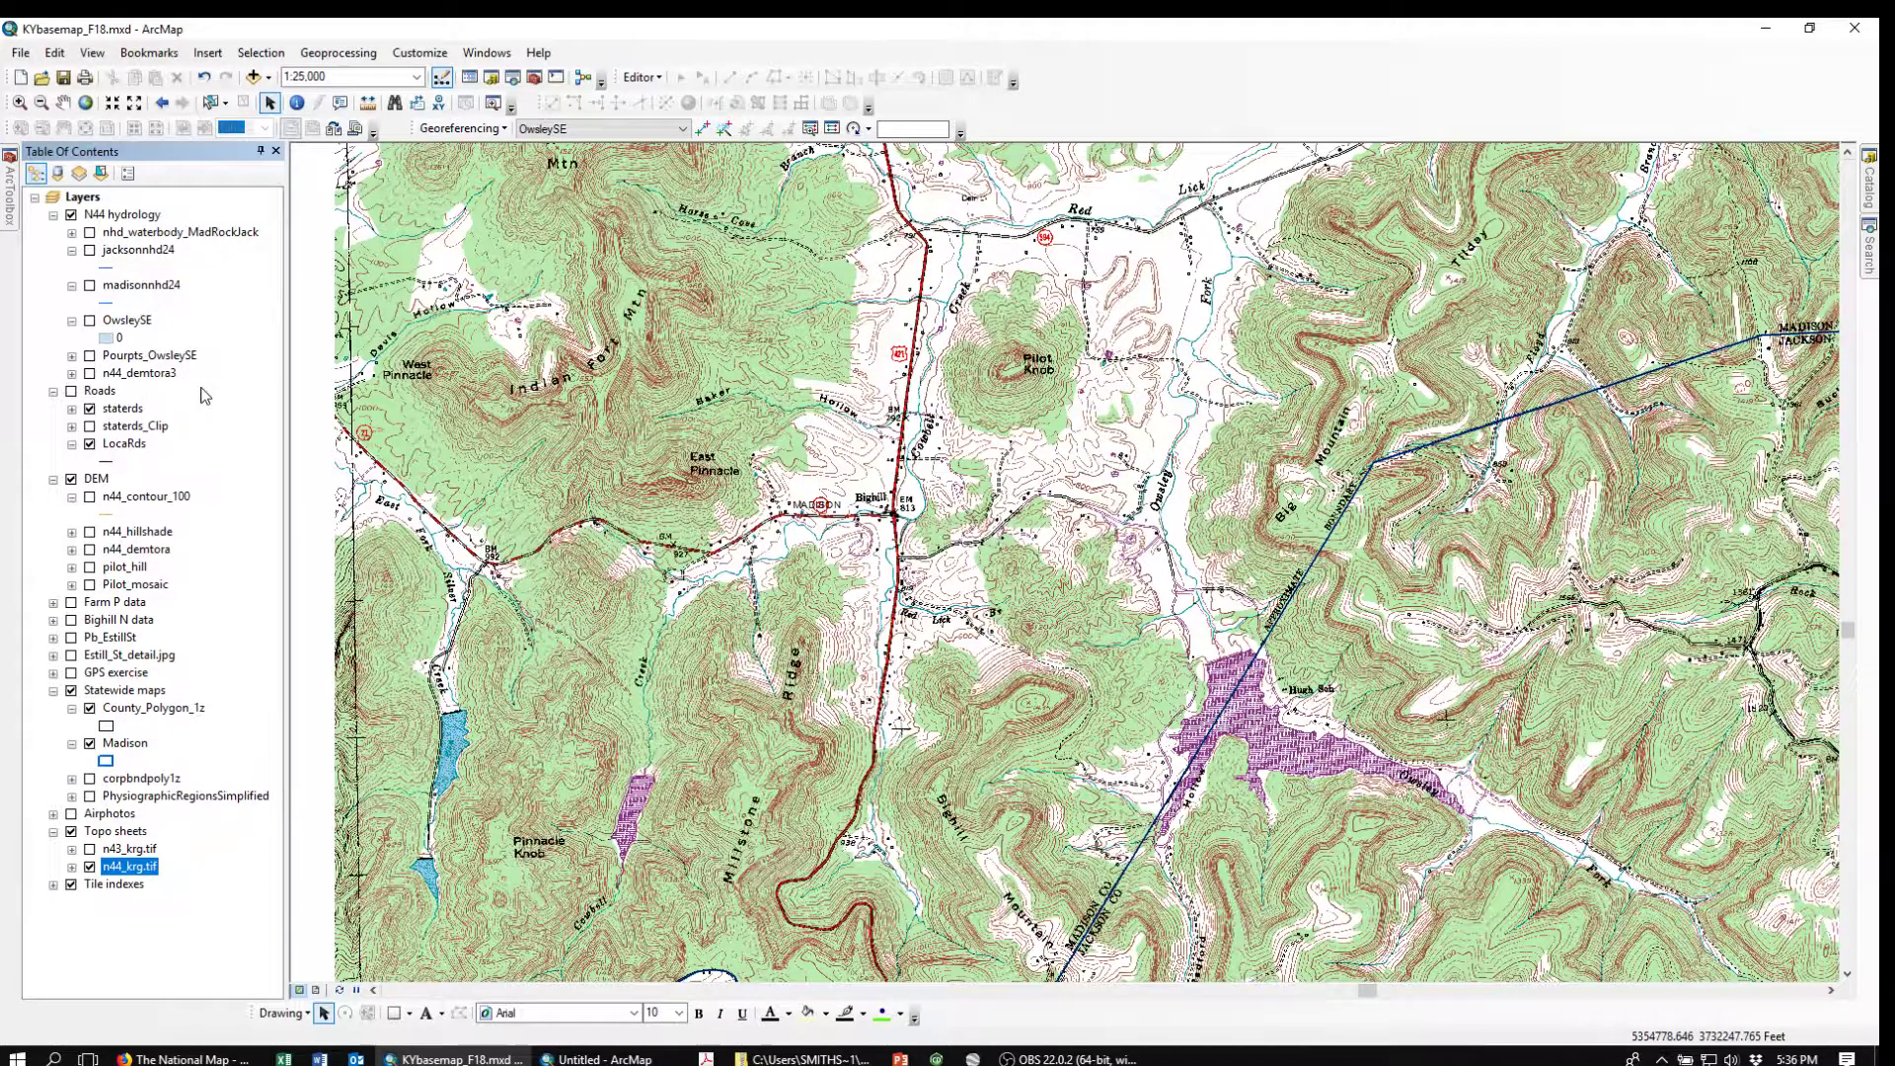
Display the n44_demtora and n44_hillshade layers, and hide the Madison and County_Polygon_1z layers
left_click(90, 549)
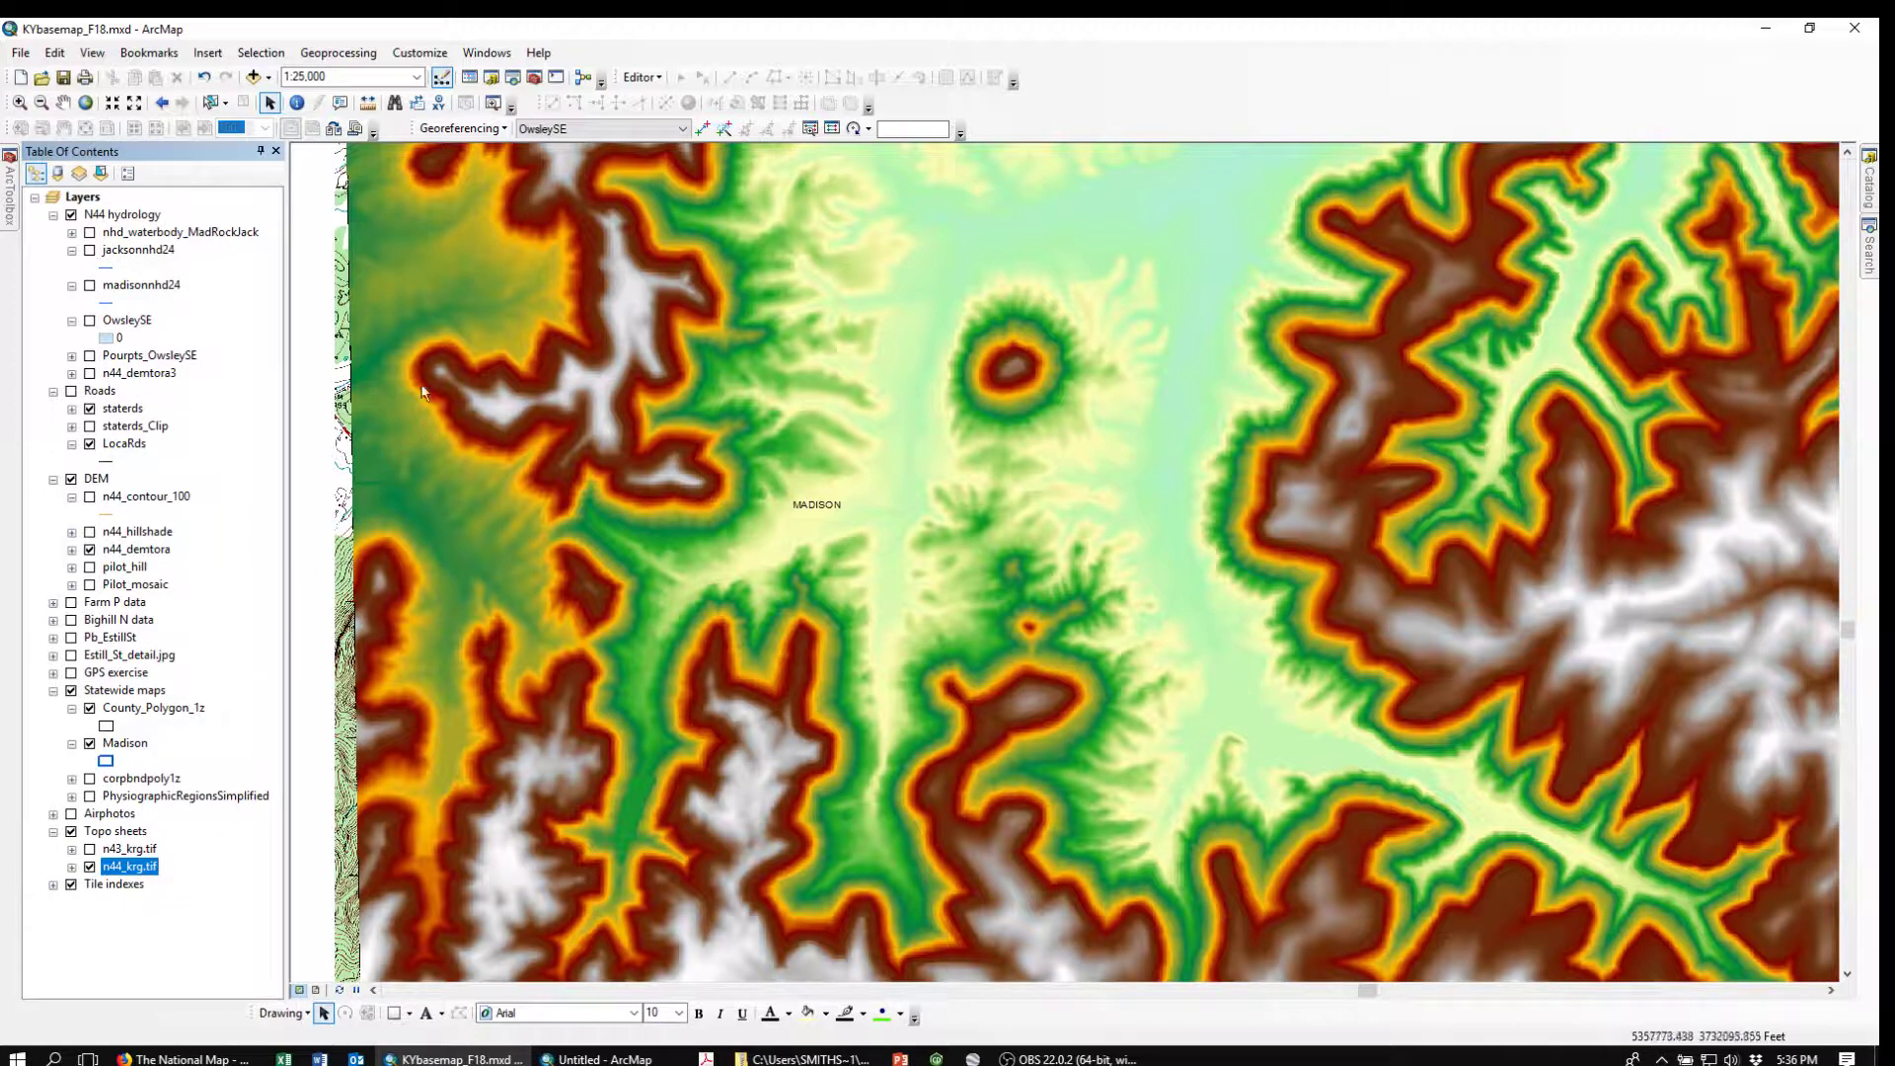
left_click(92, 533)
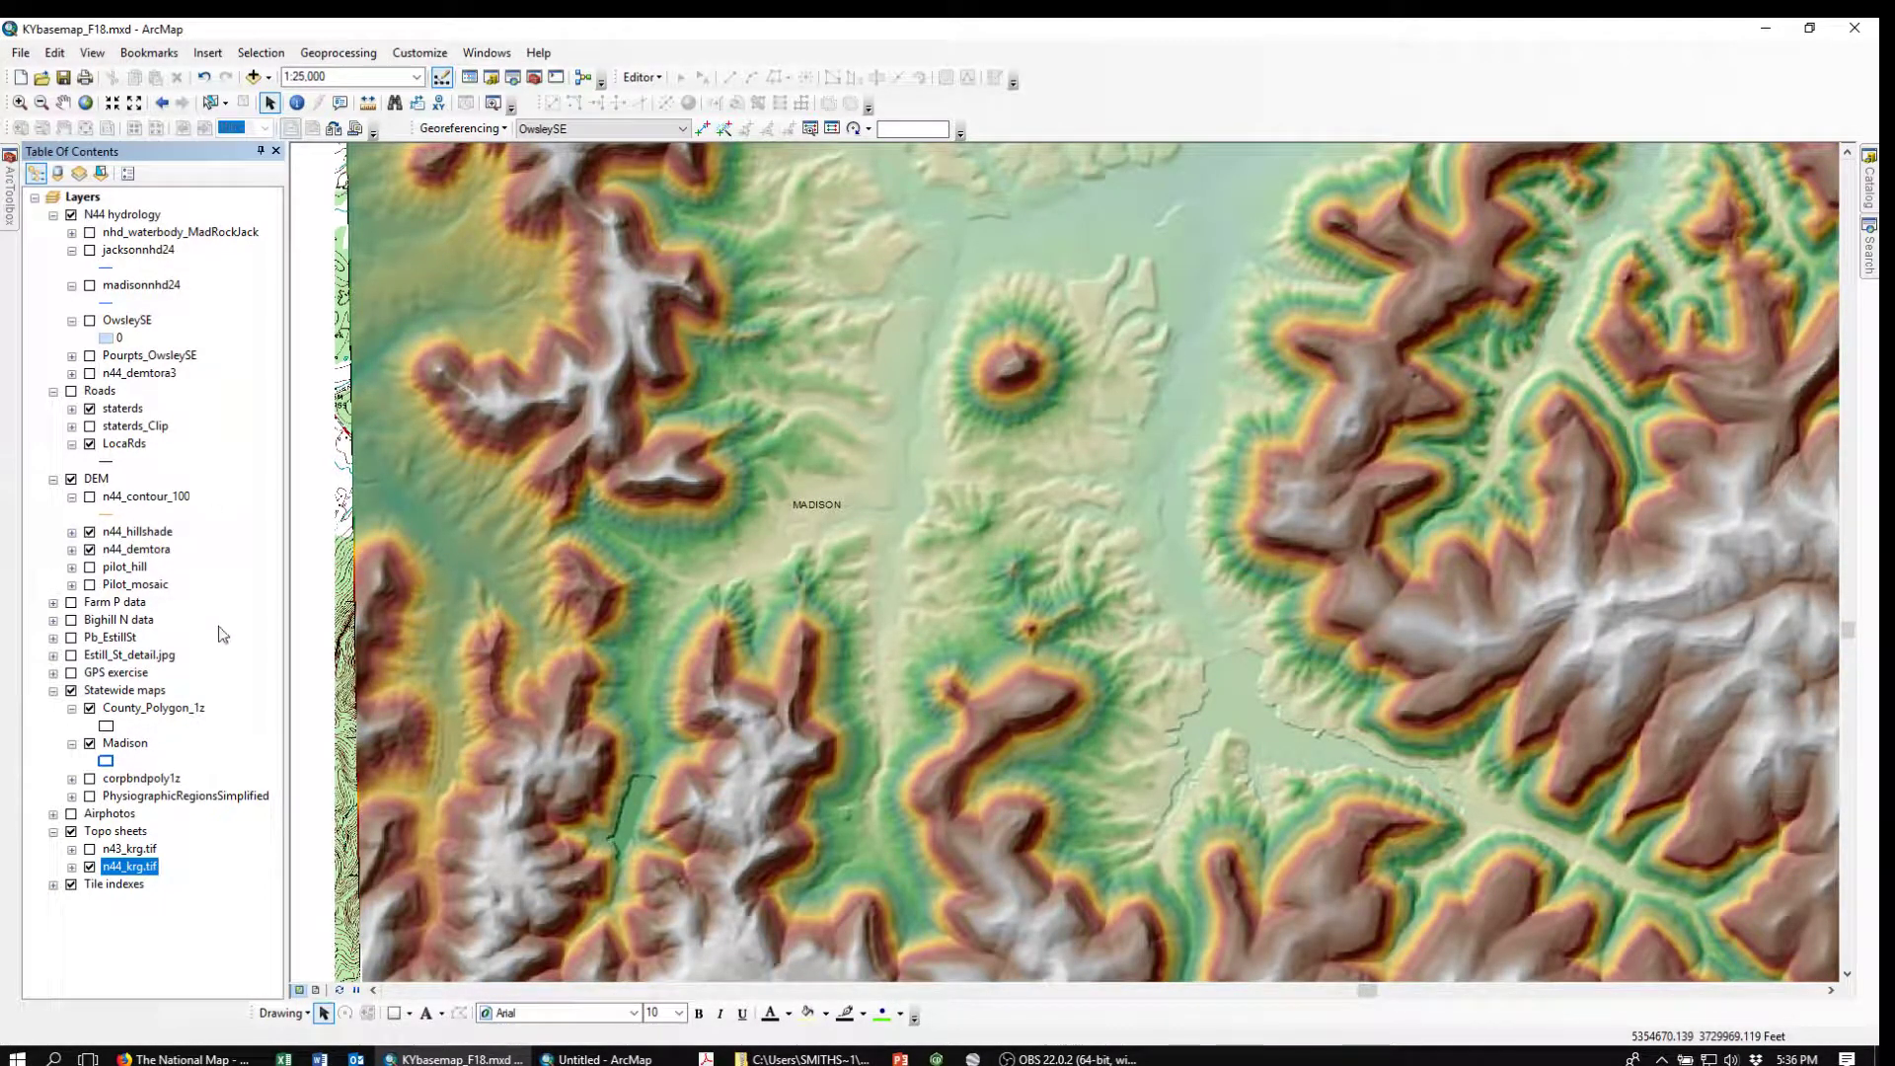
left_click(90, 743)
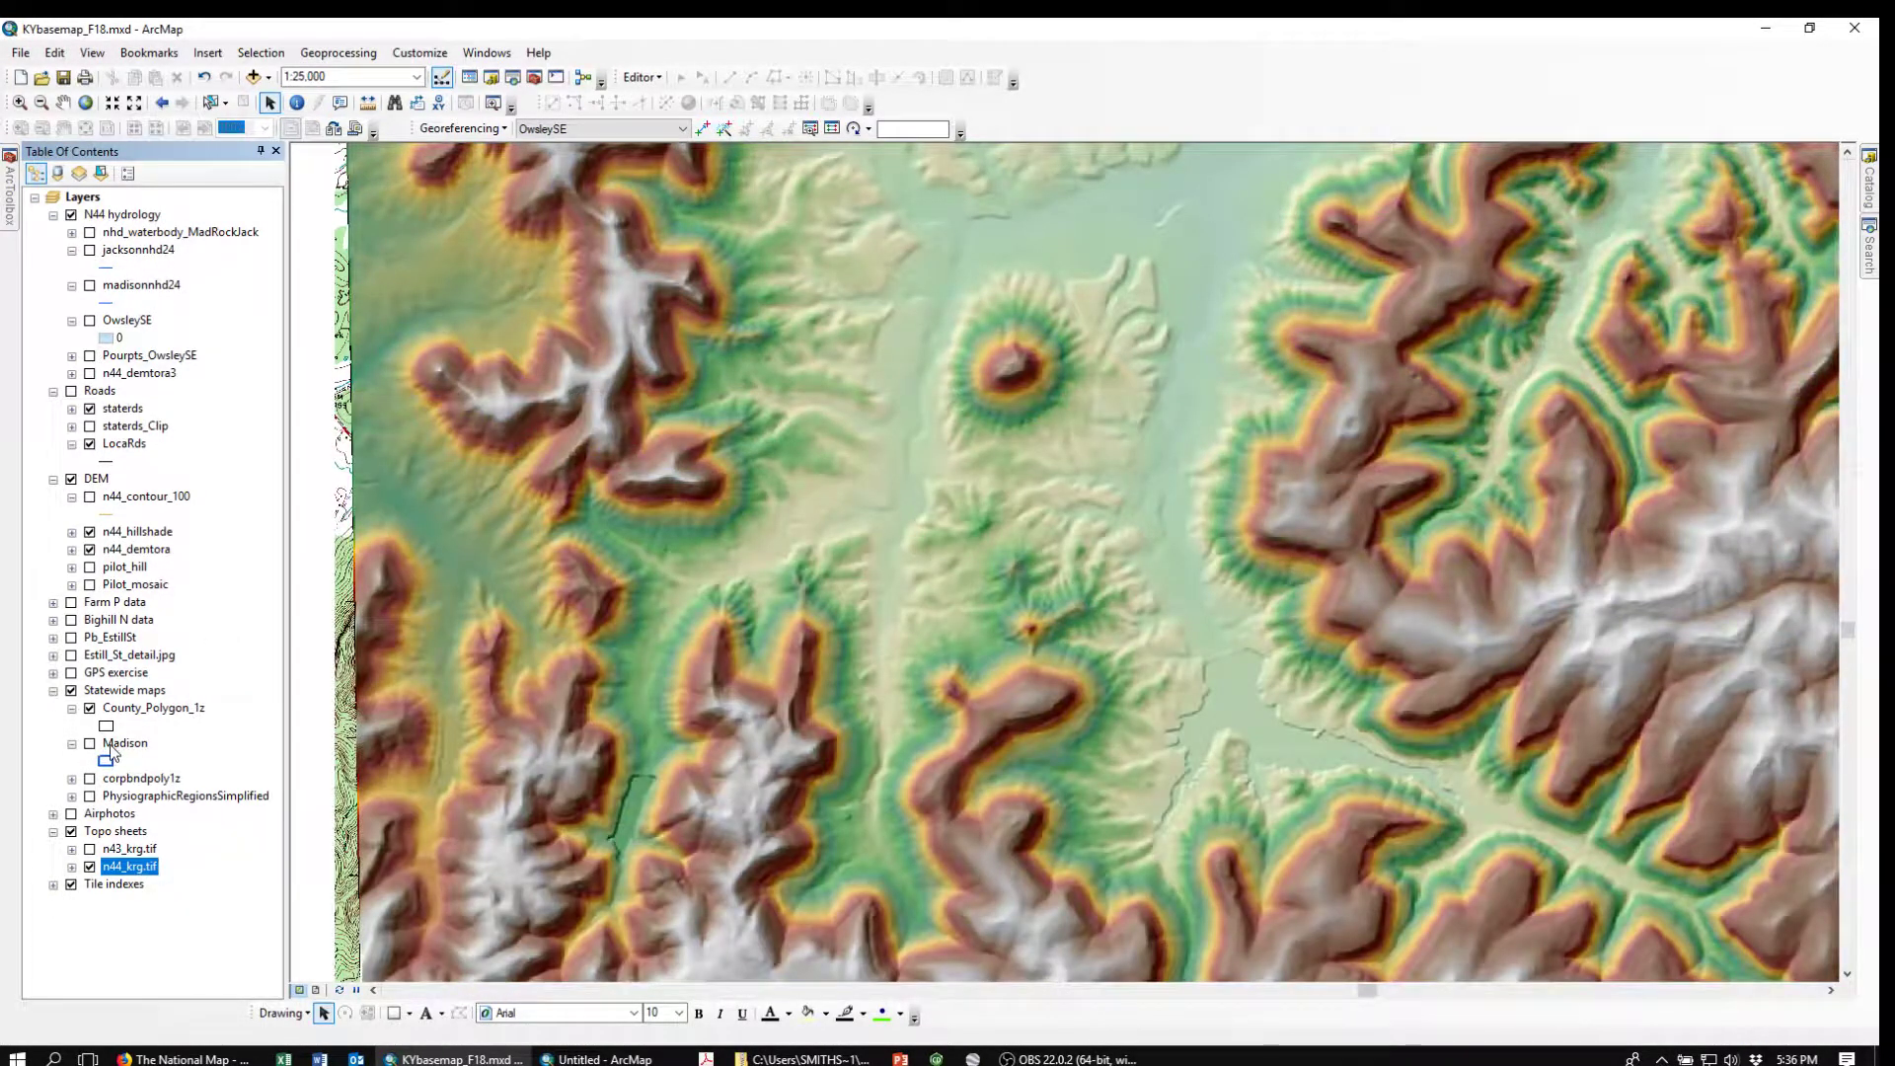
left_click(91, 708)
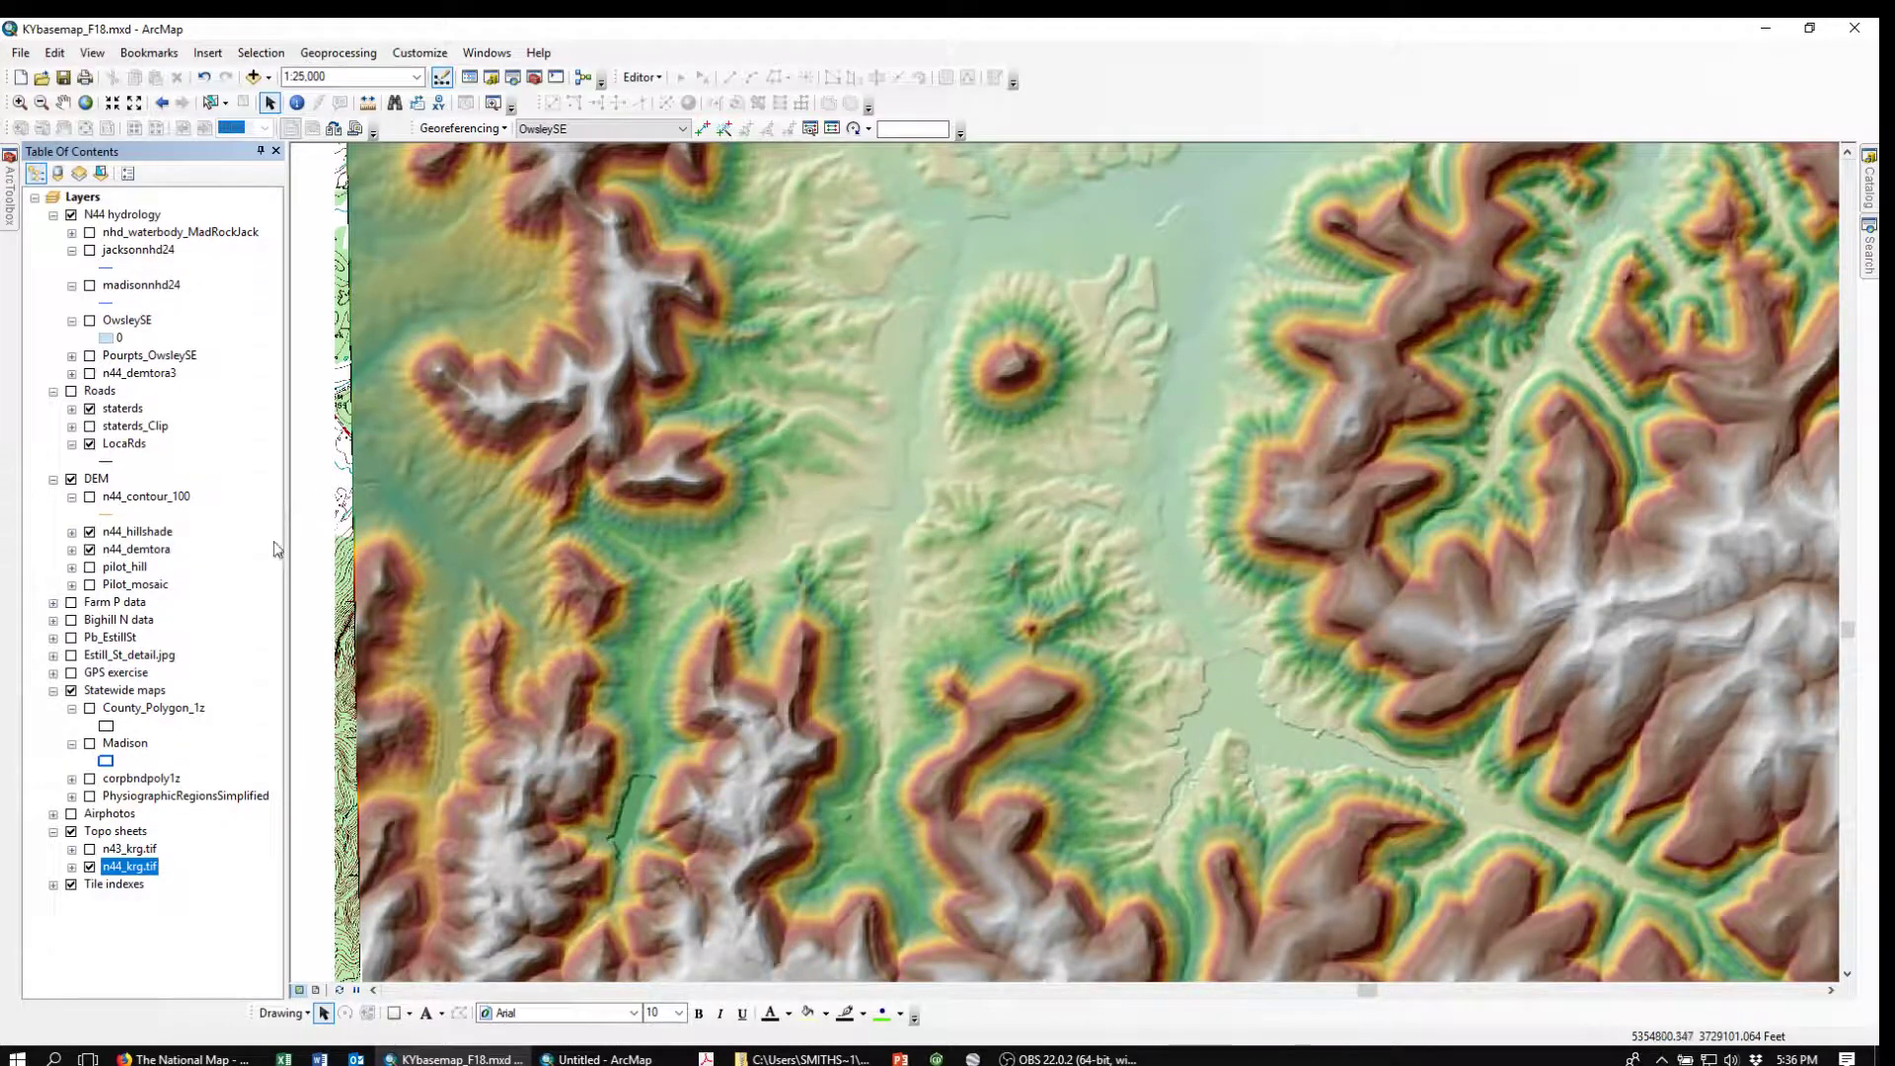
Start the Spatial Analyst Contour surface tool with n44_demtora from the DEM group as the input raster
left_click(12, 212)
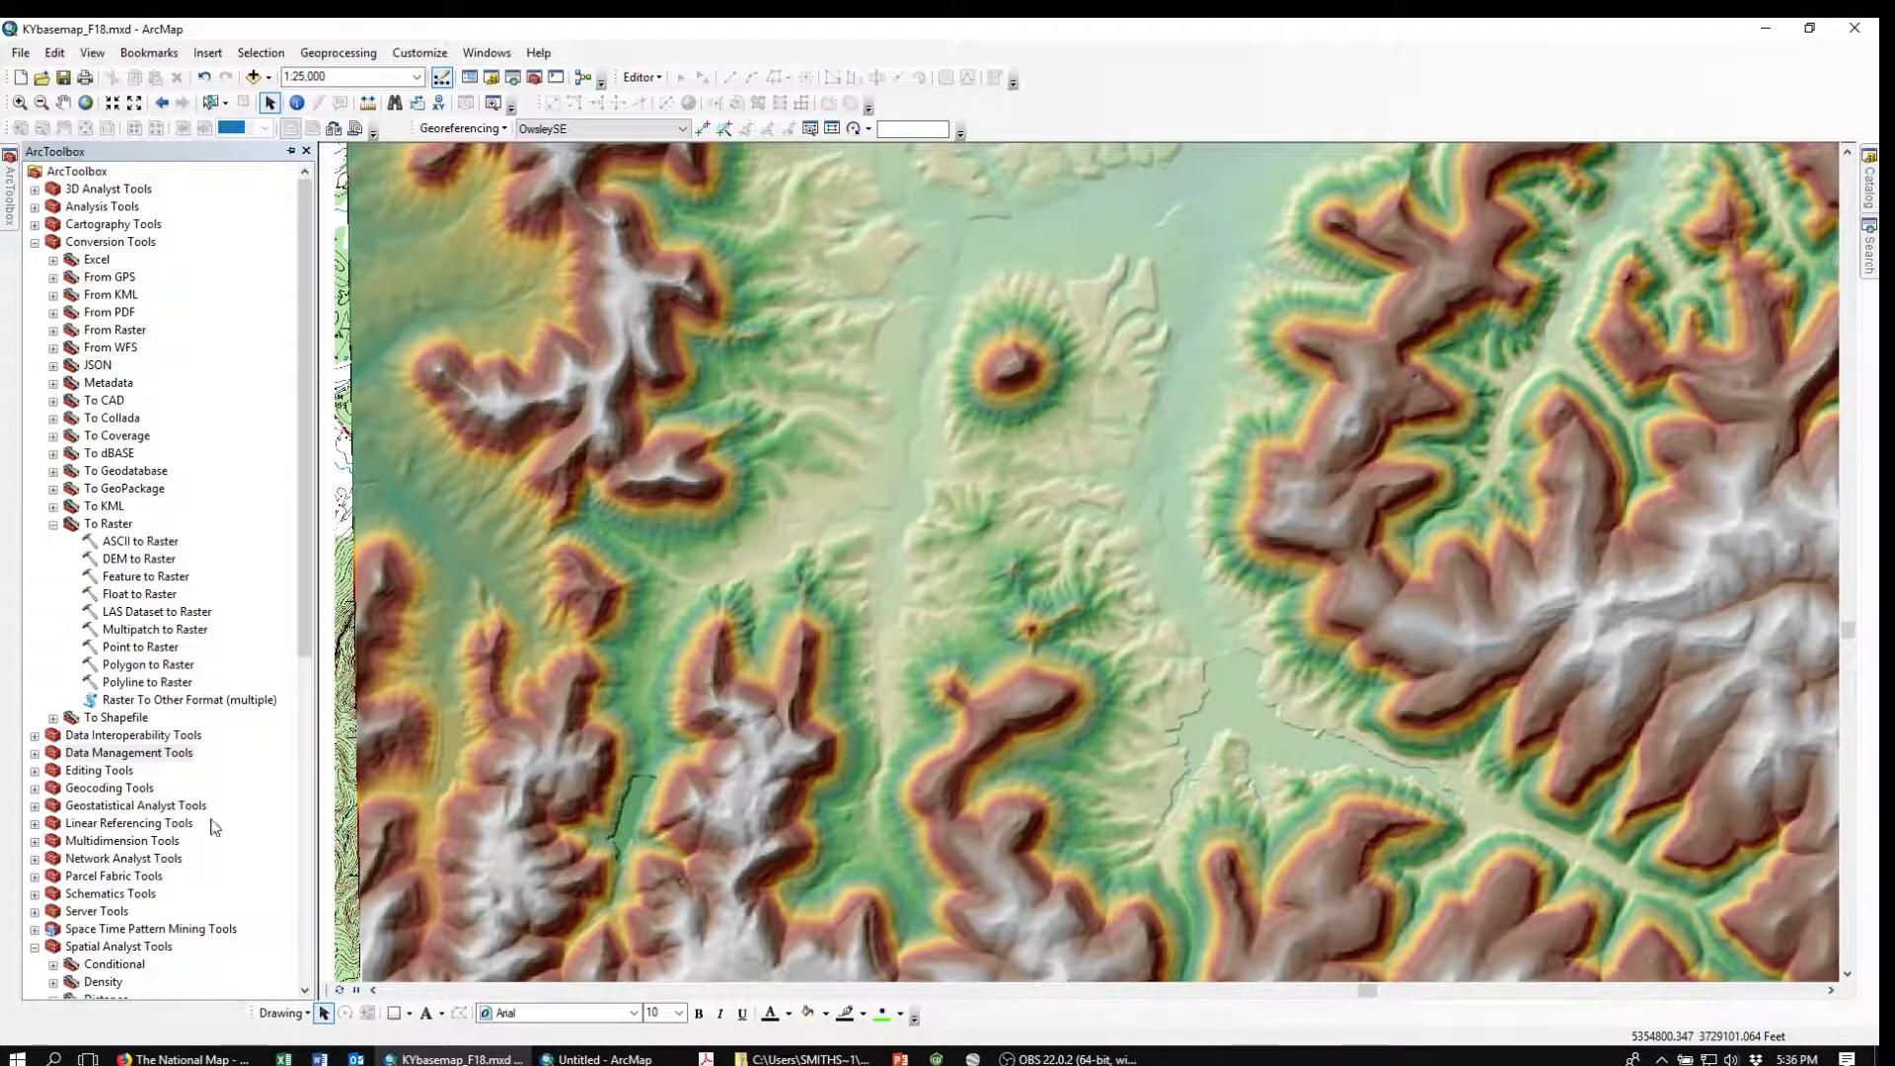
scroll(303, 653, "down", 8)
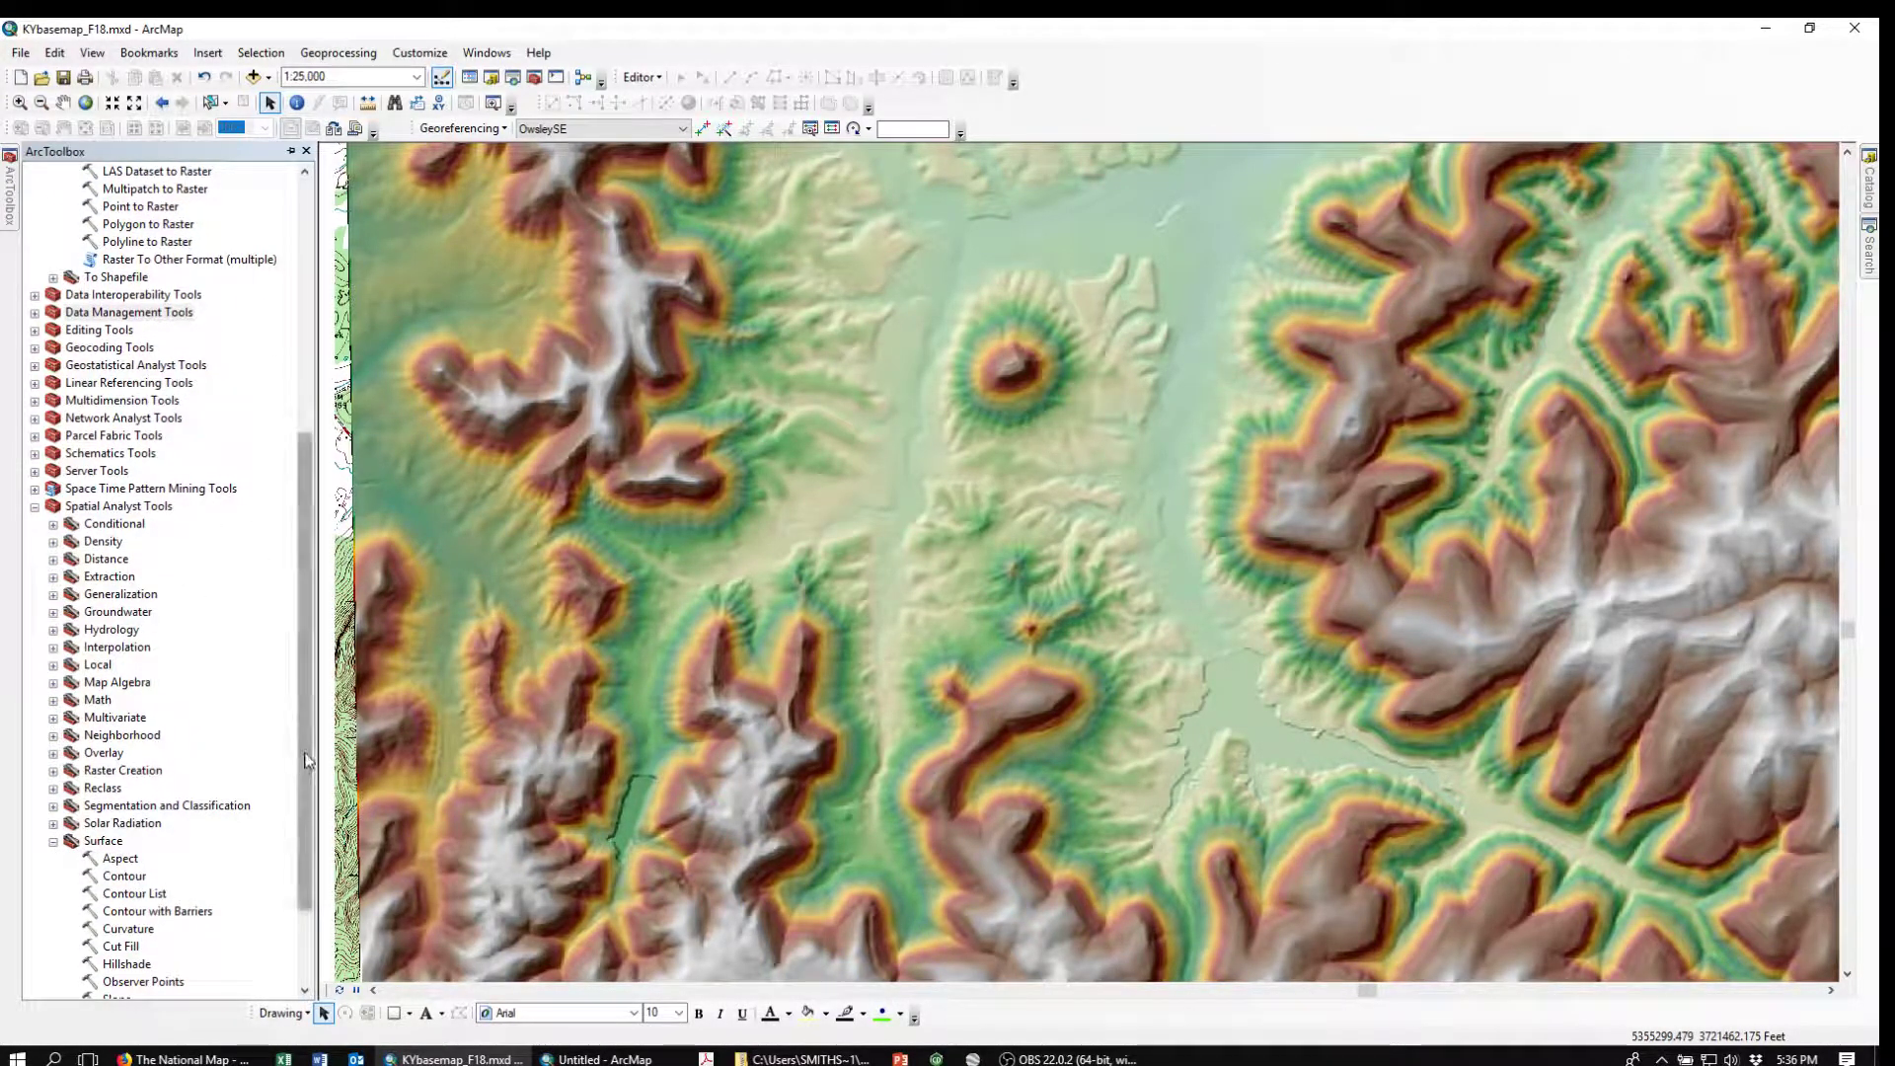
scroll(163, 829, "down", 1)
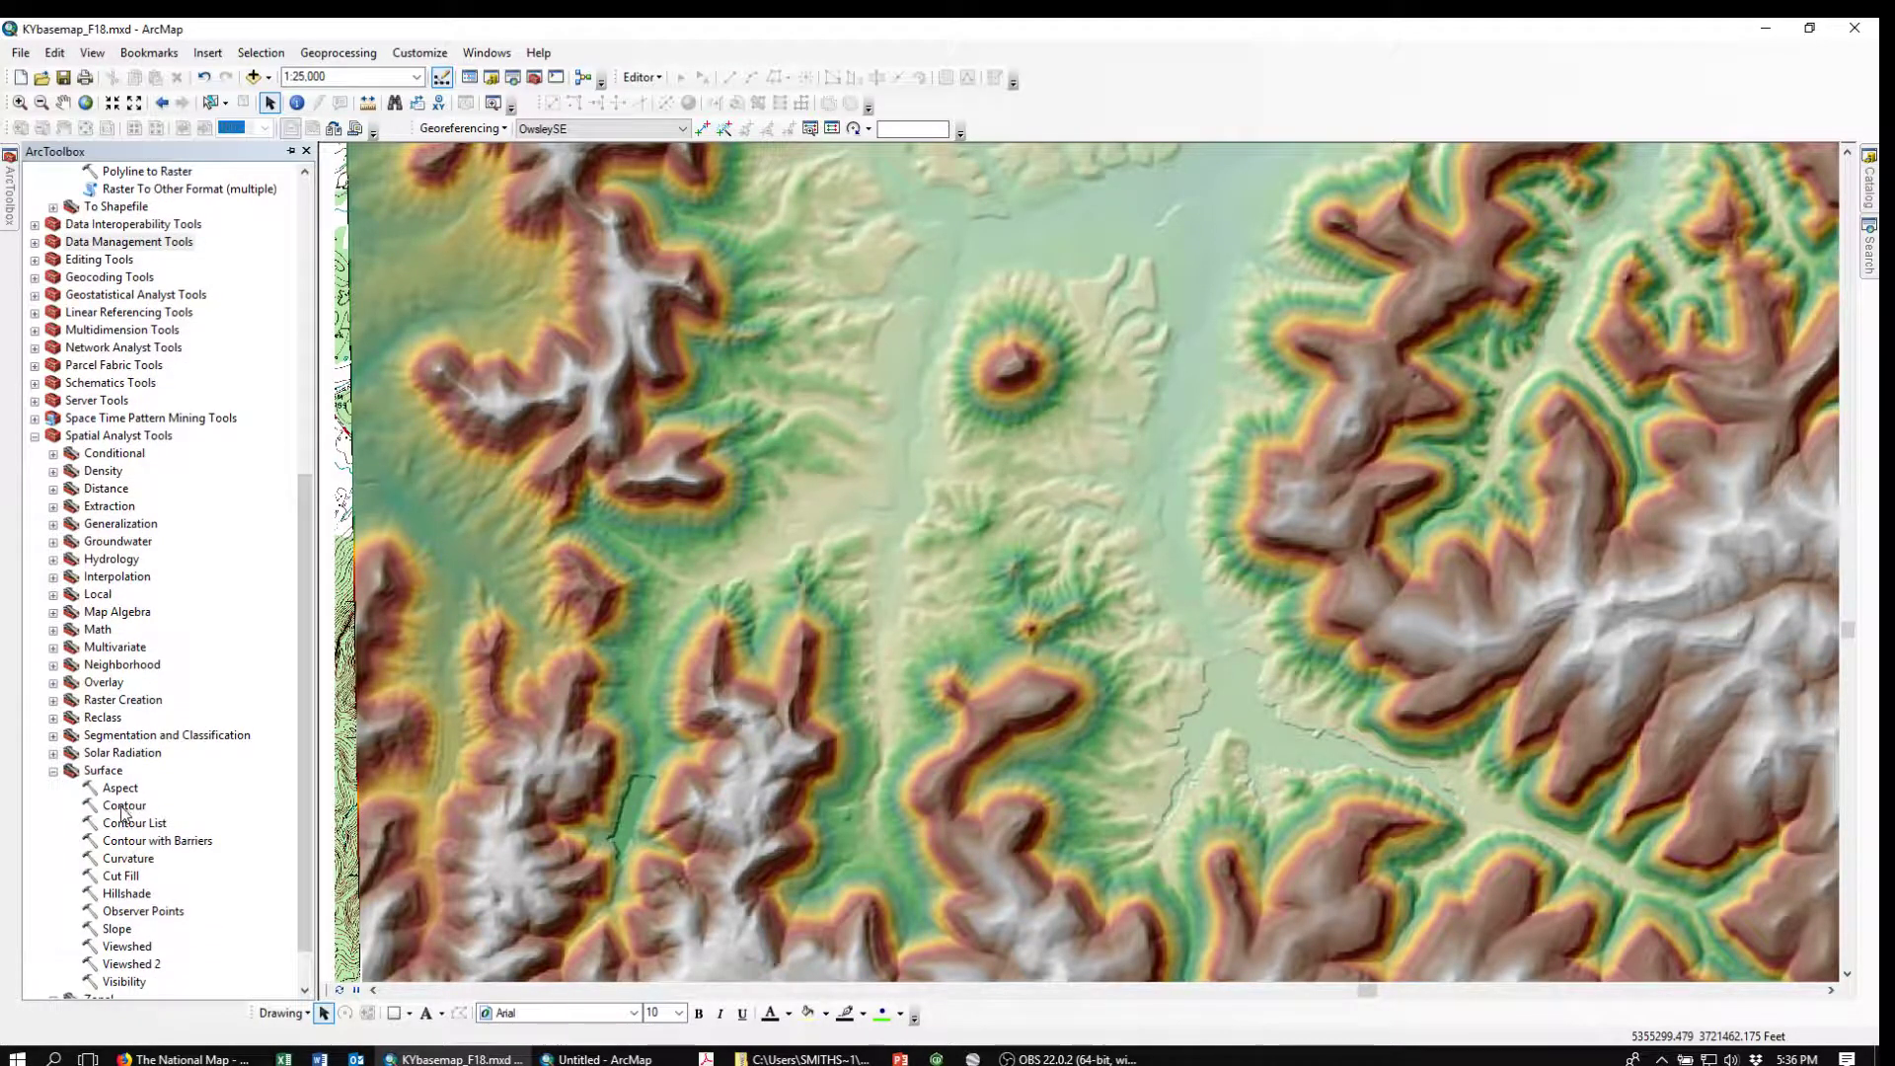
double_click(125, 807)
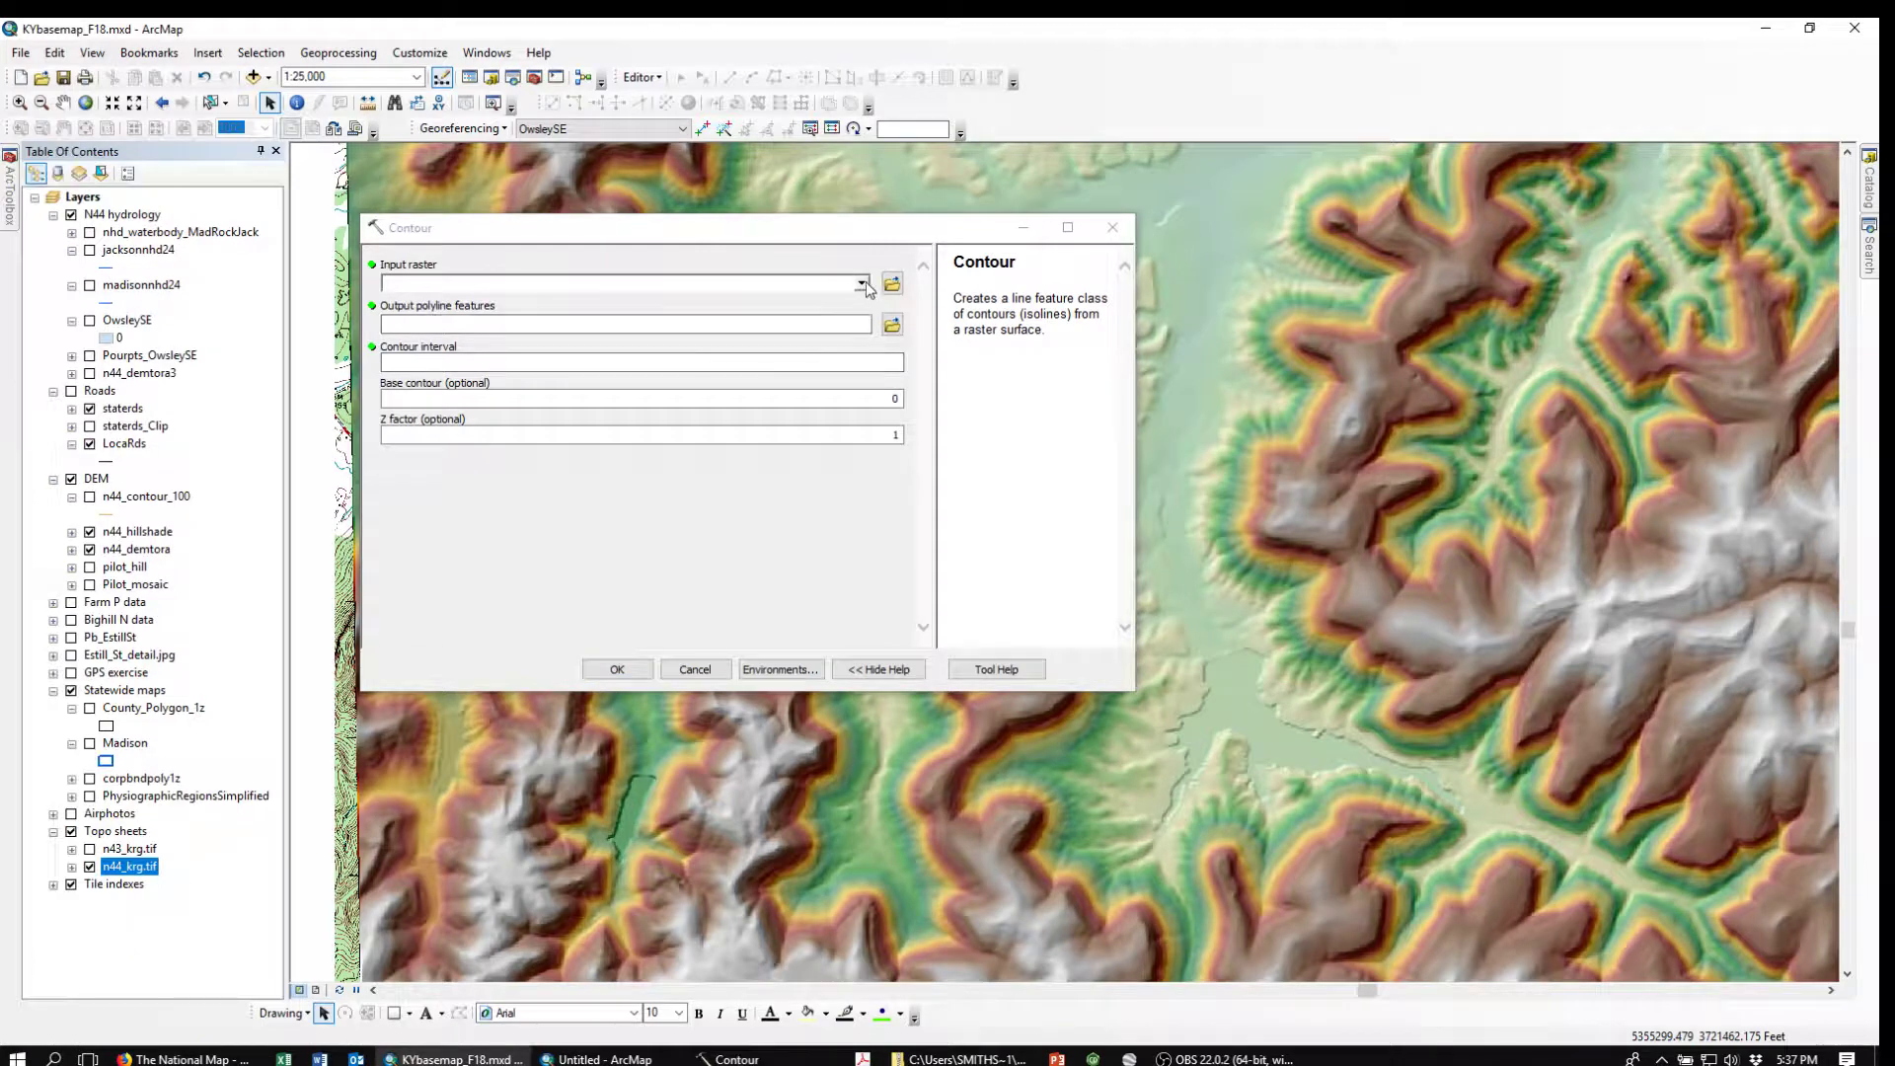
left_click(862, 284)
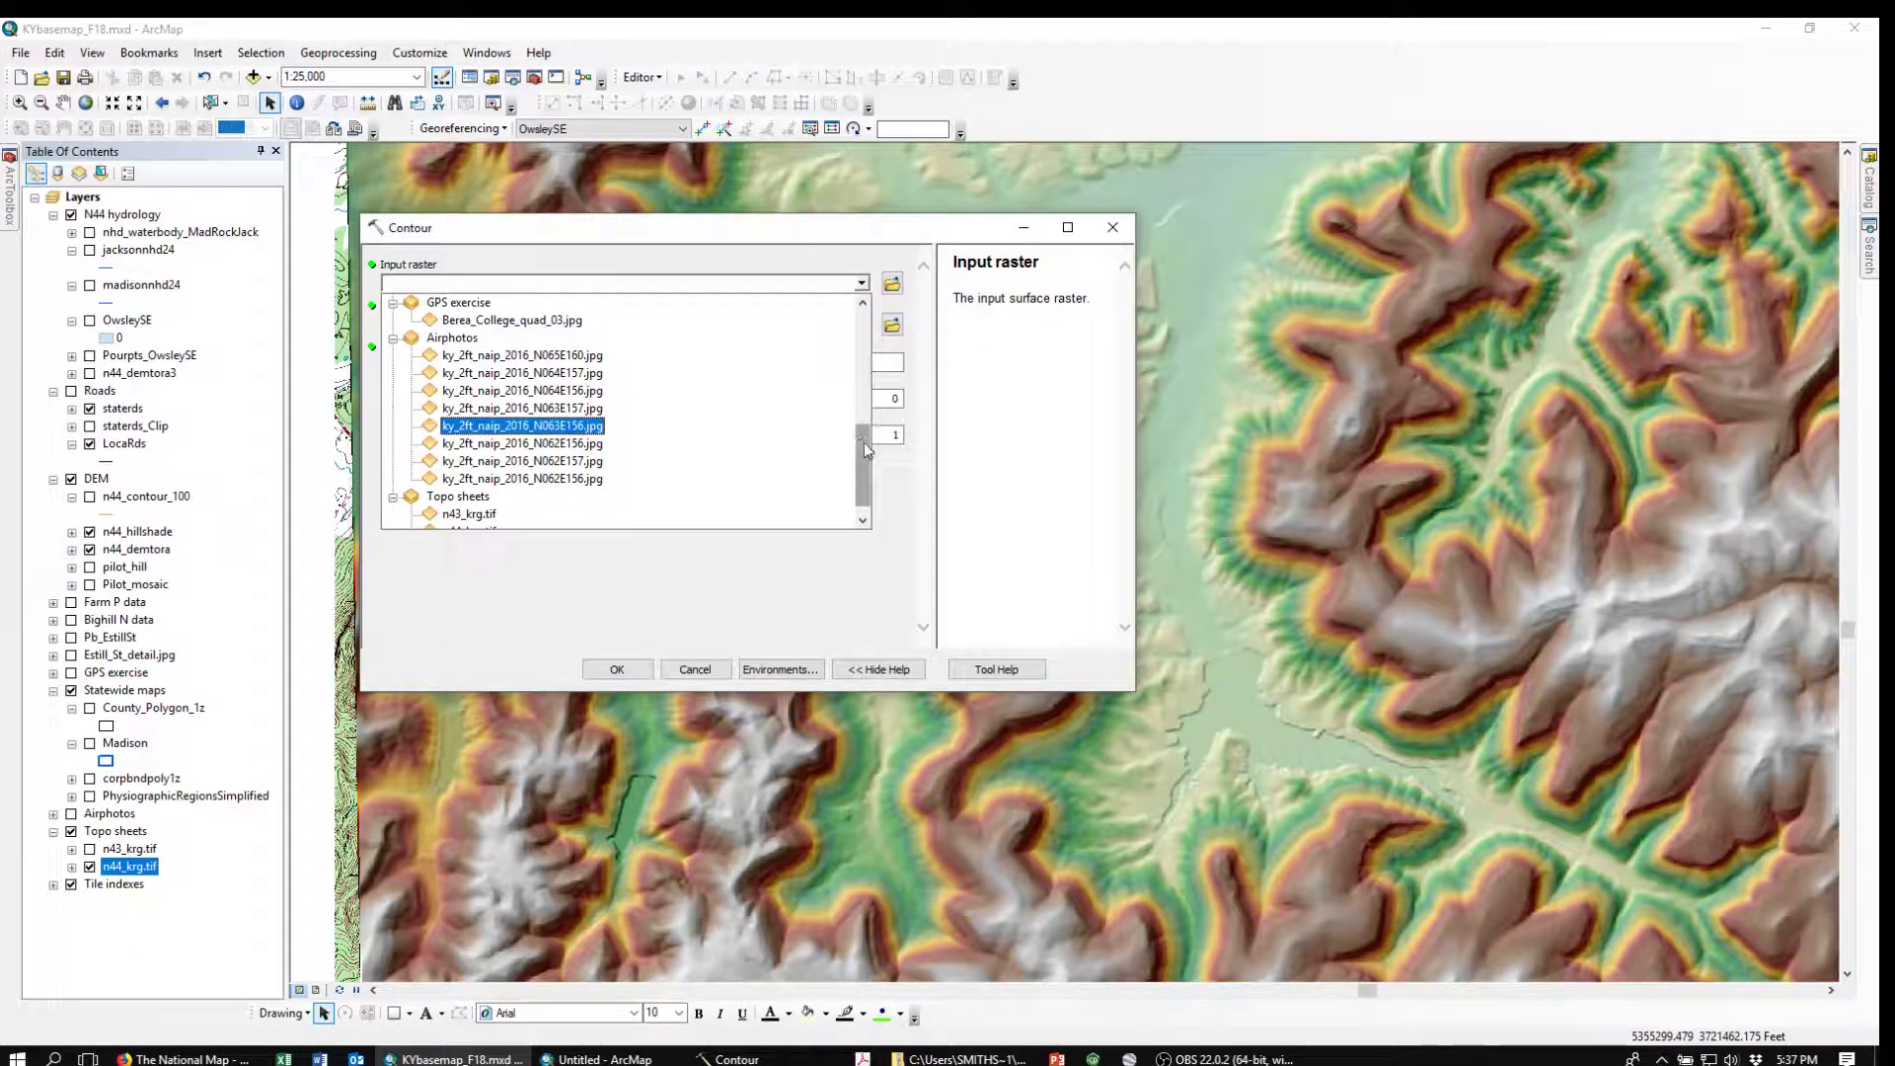
left_click_drag(862, 442, 888, 301)
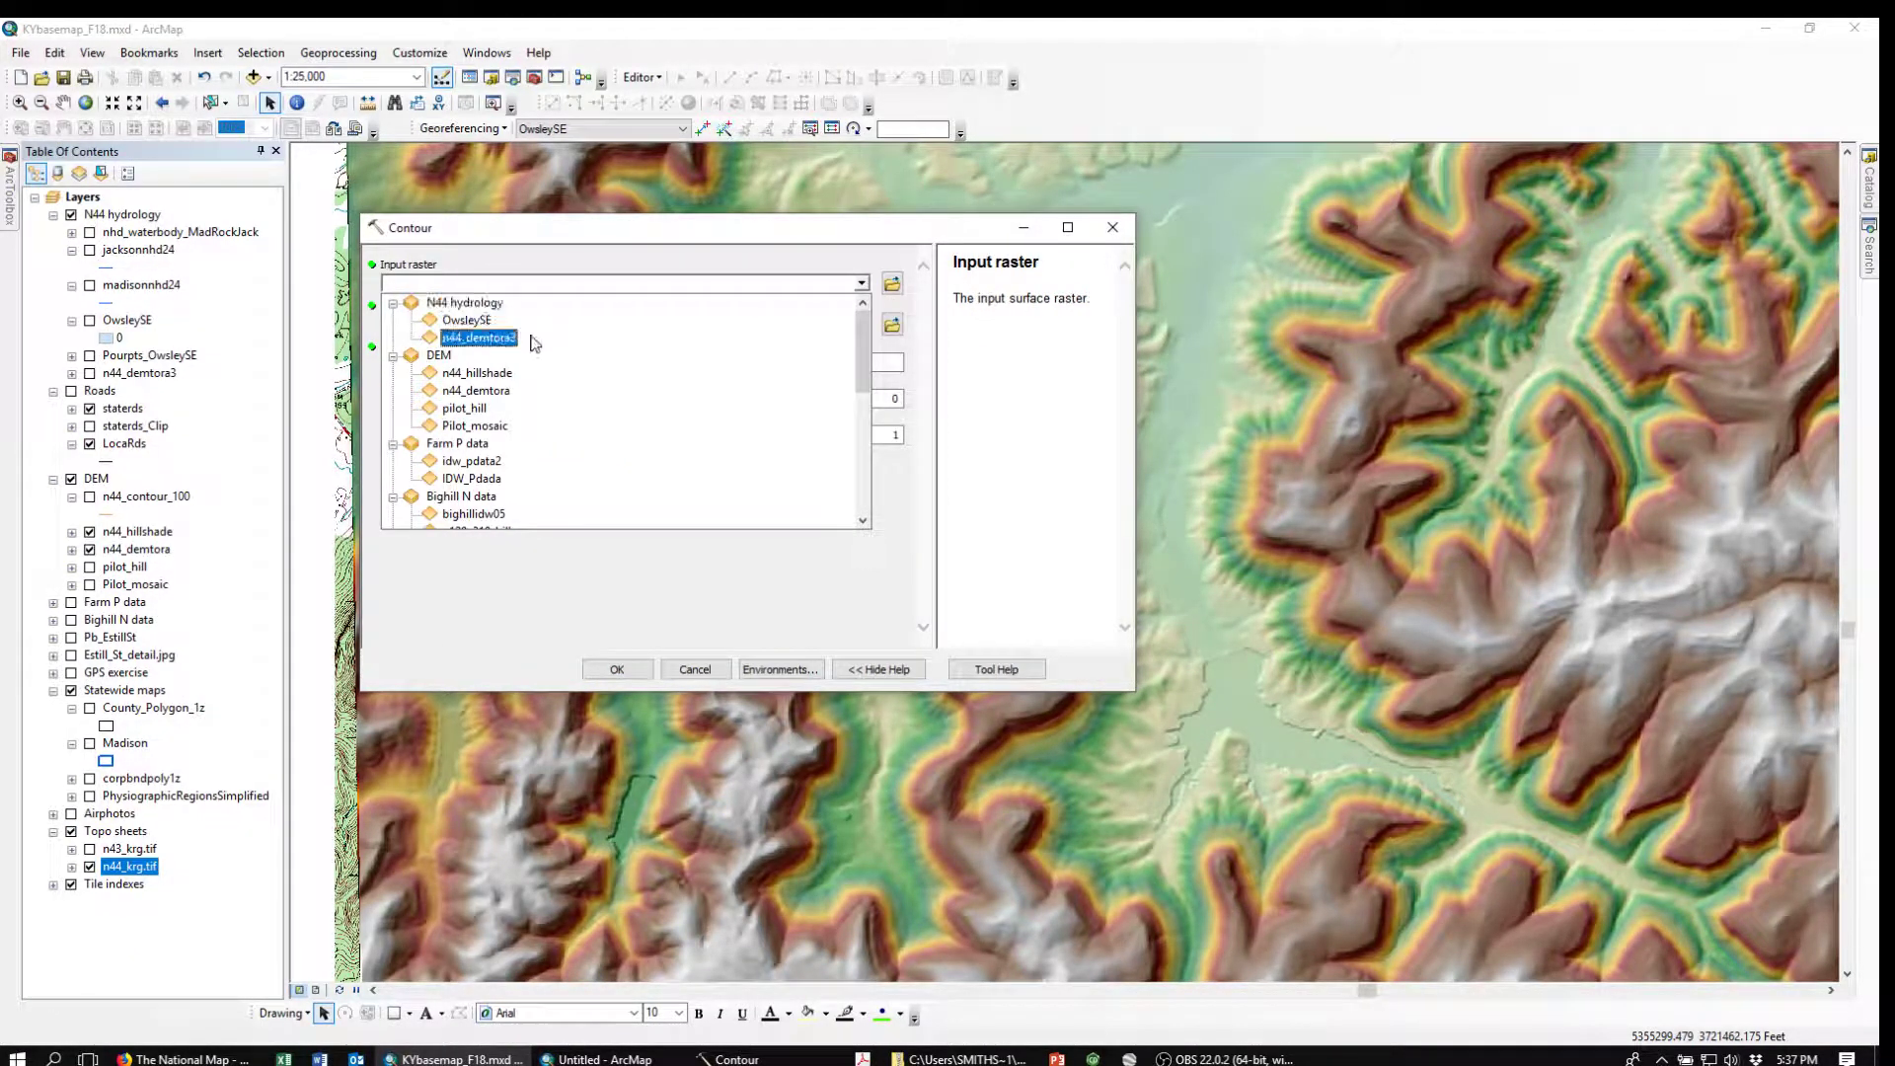
left_click(450, 391)
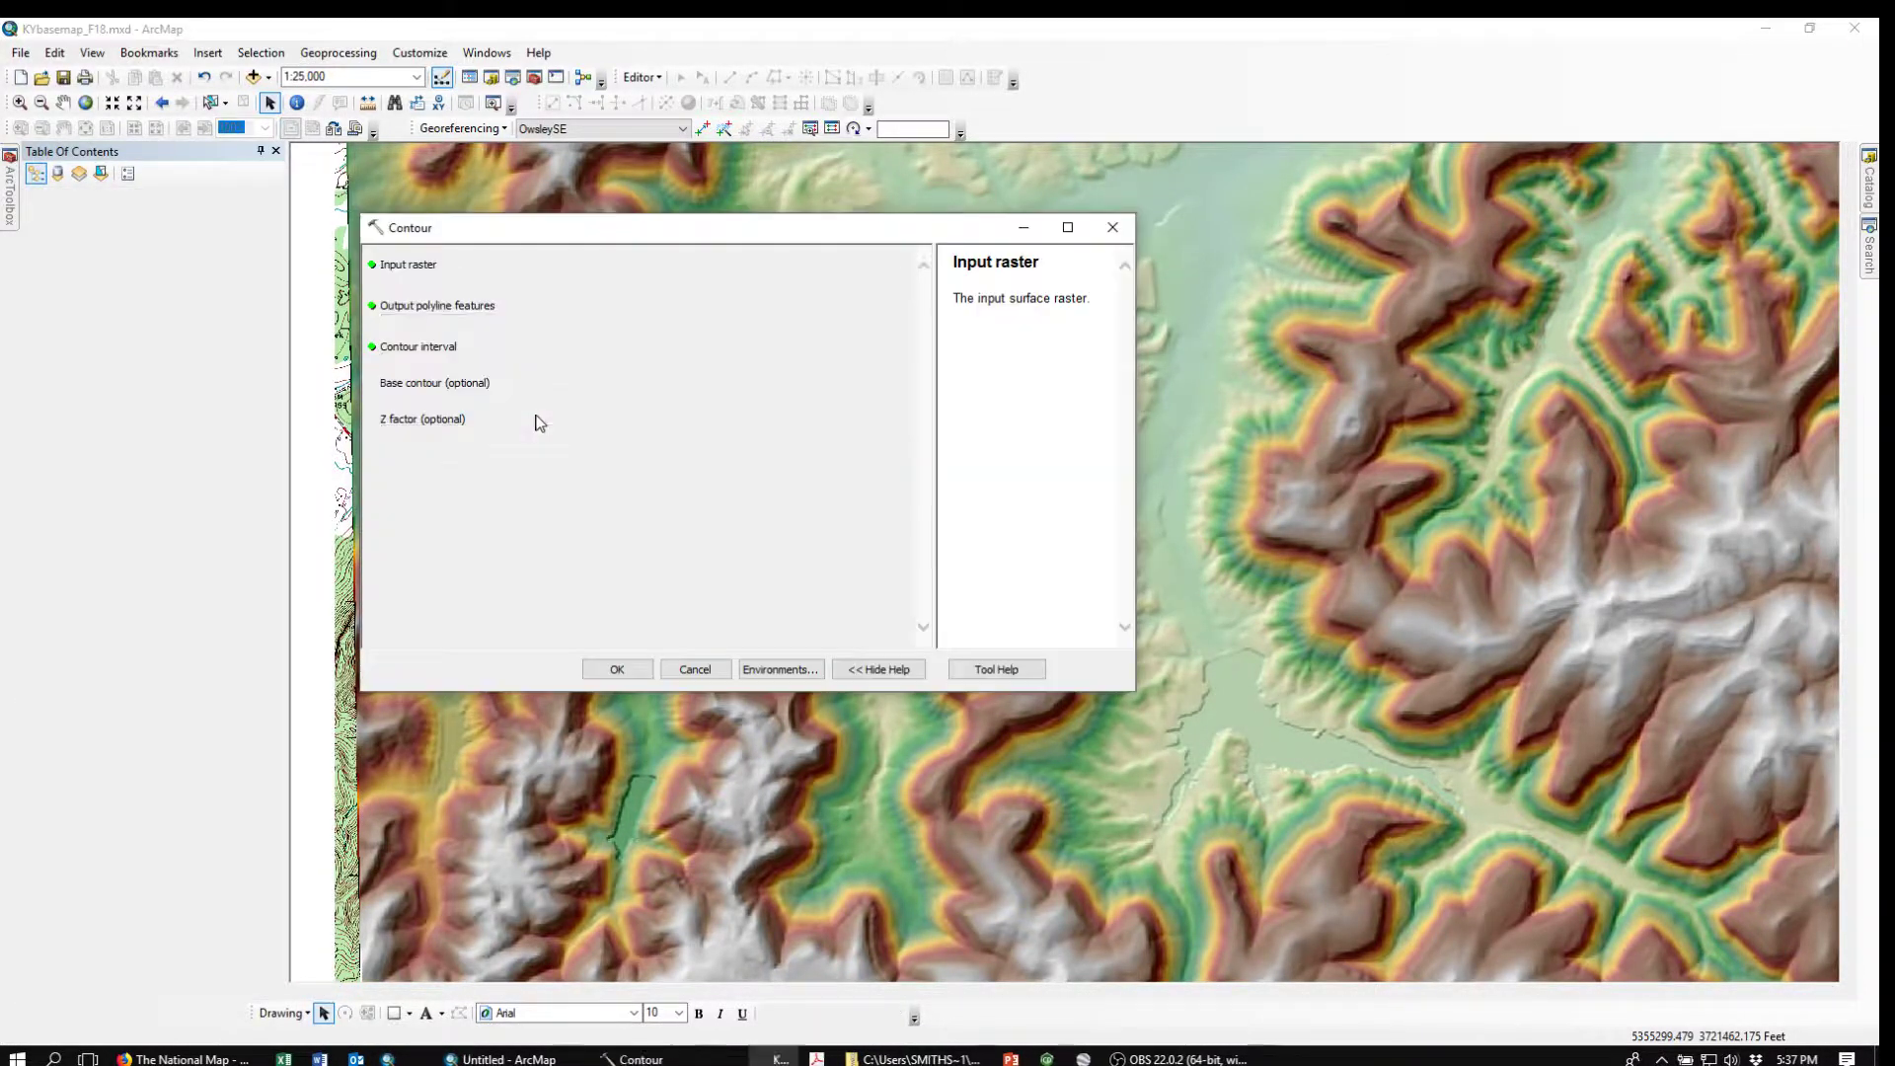
Set the contour output polyline features to n44_contour_100 in the DEM2 folder
left_click(891, 327)
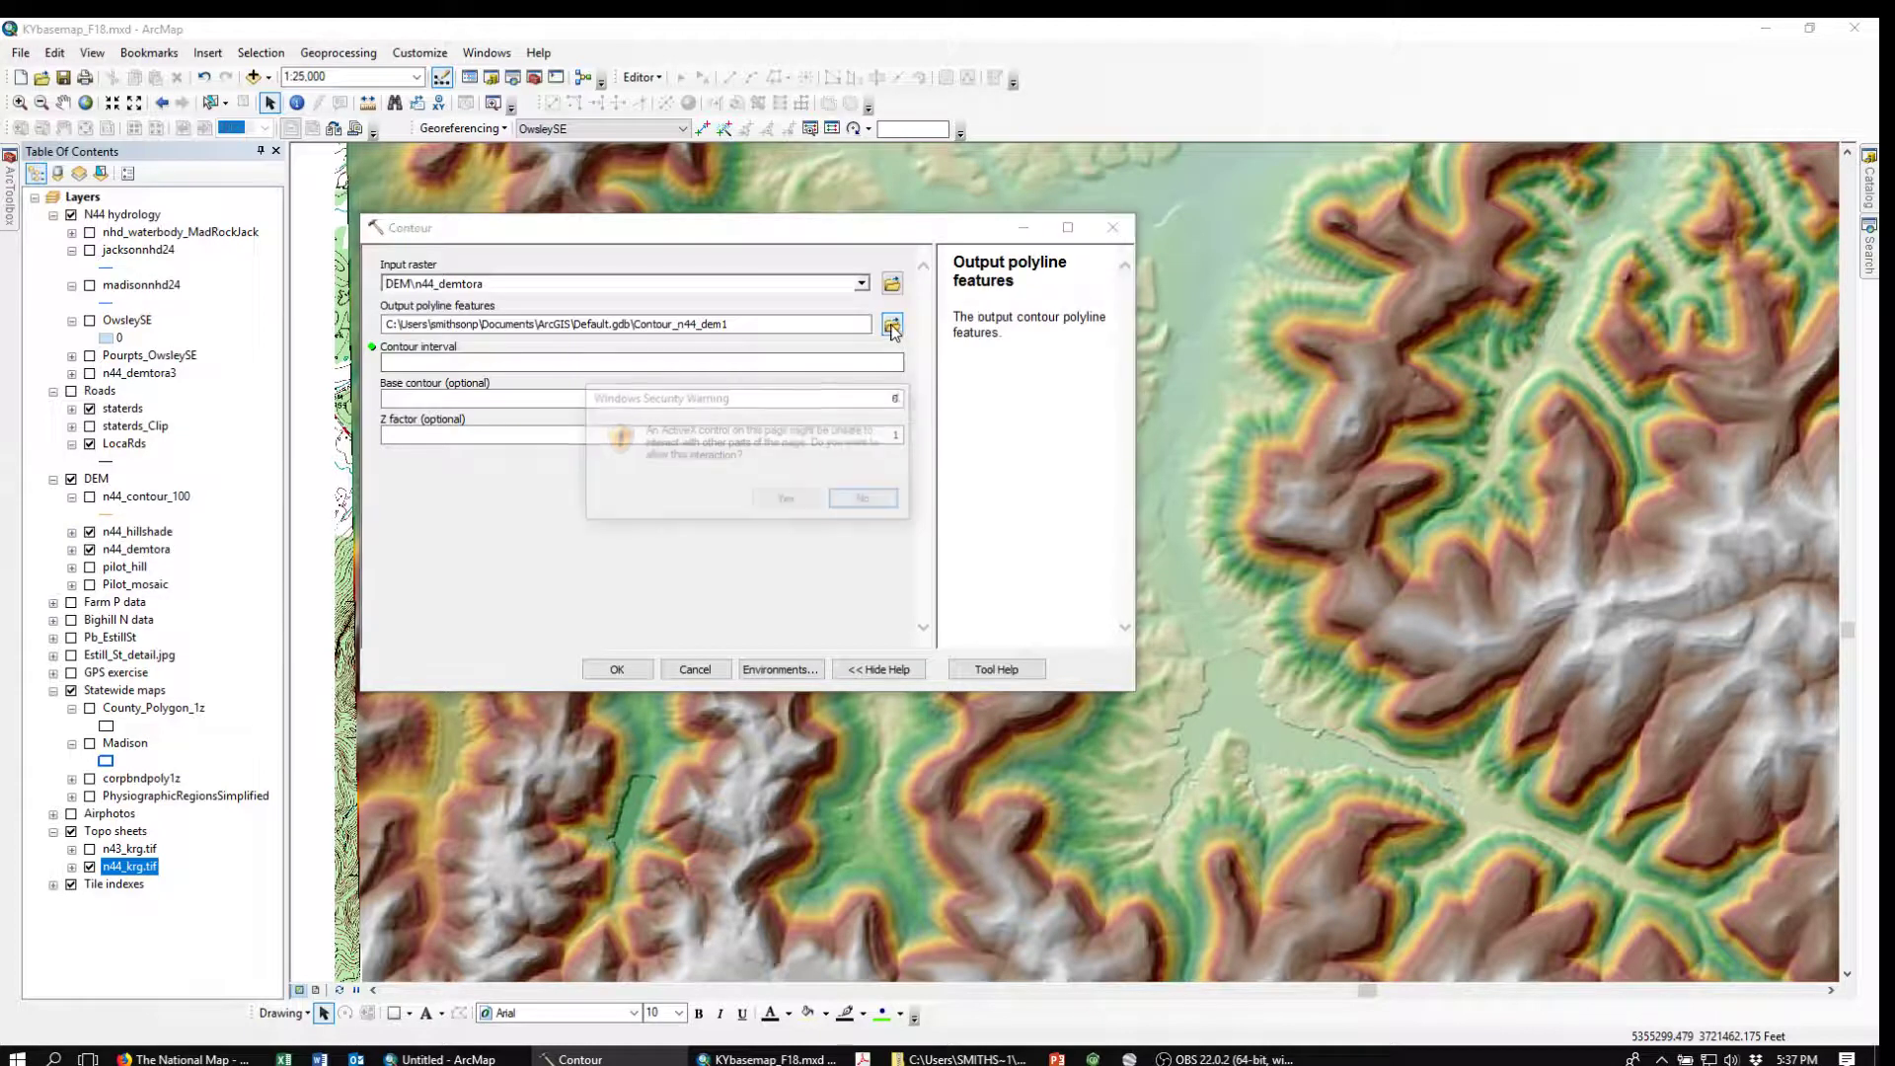
left_click(782, 499)
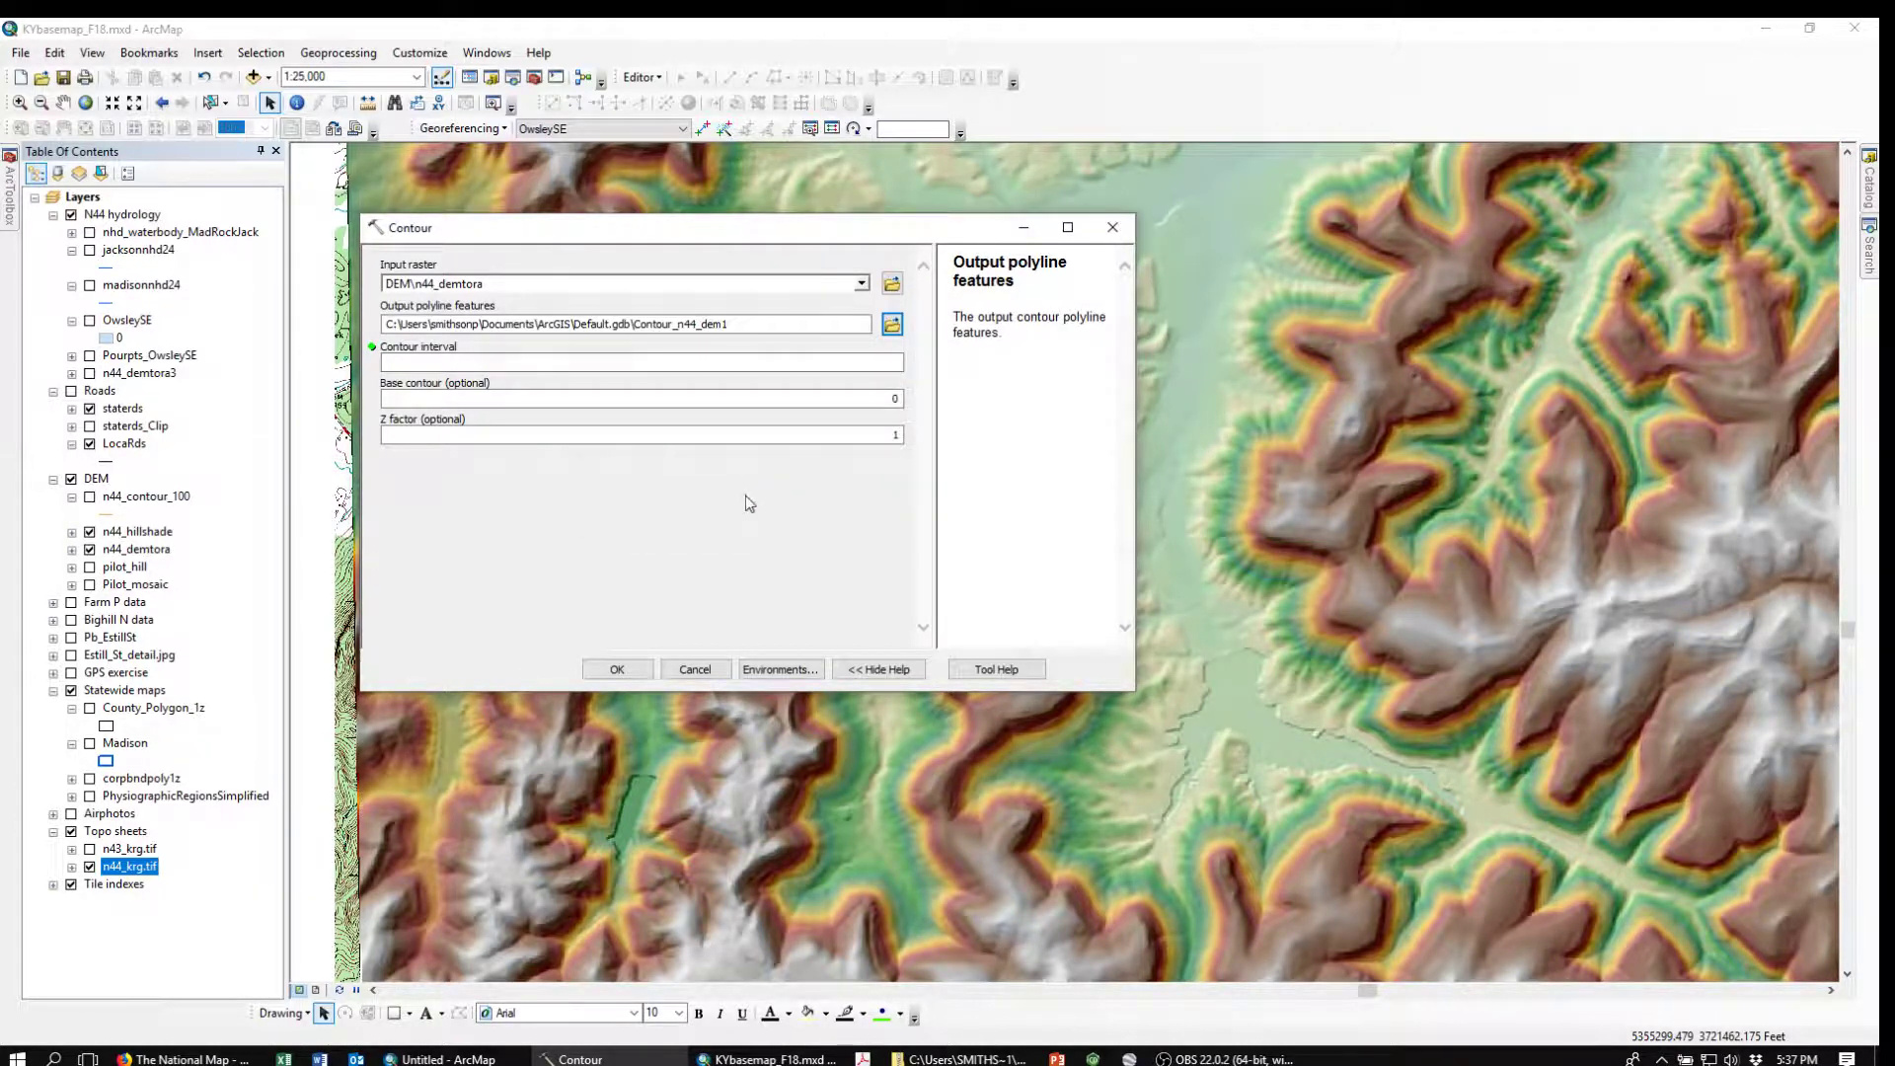
left_click(889, 324)
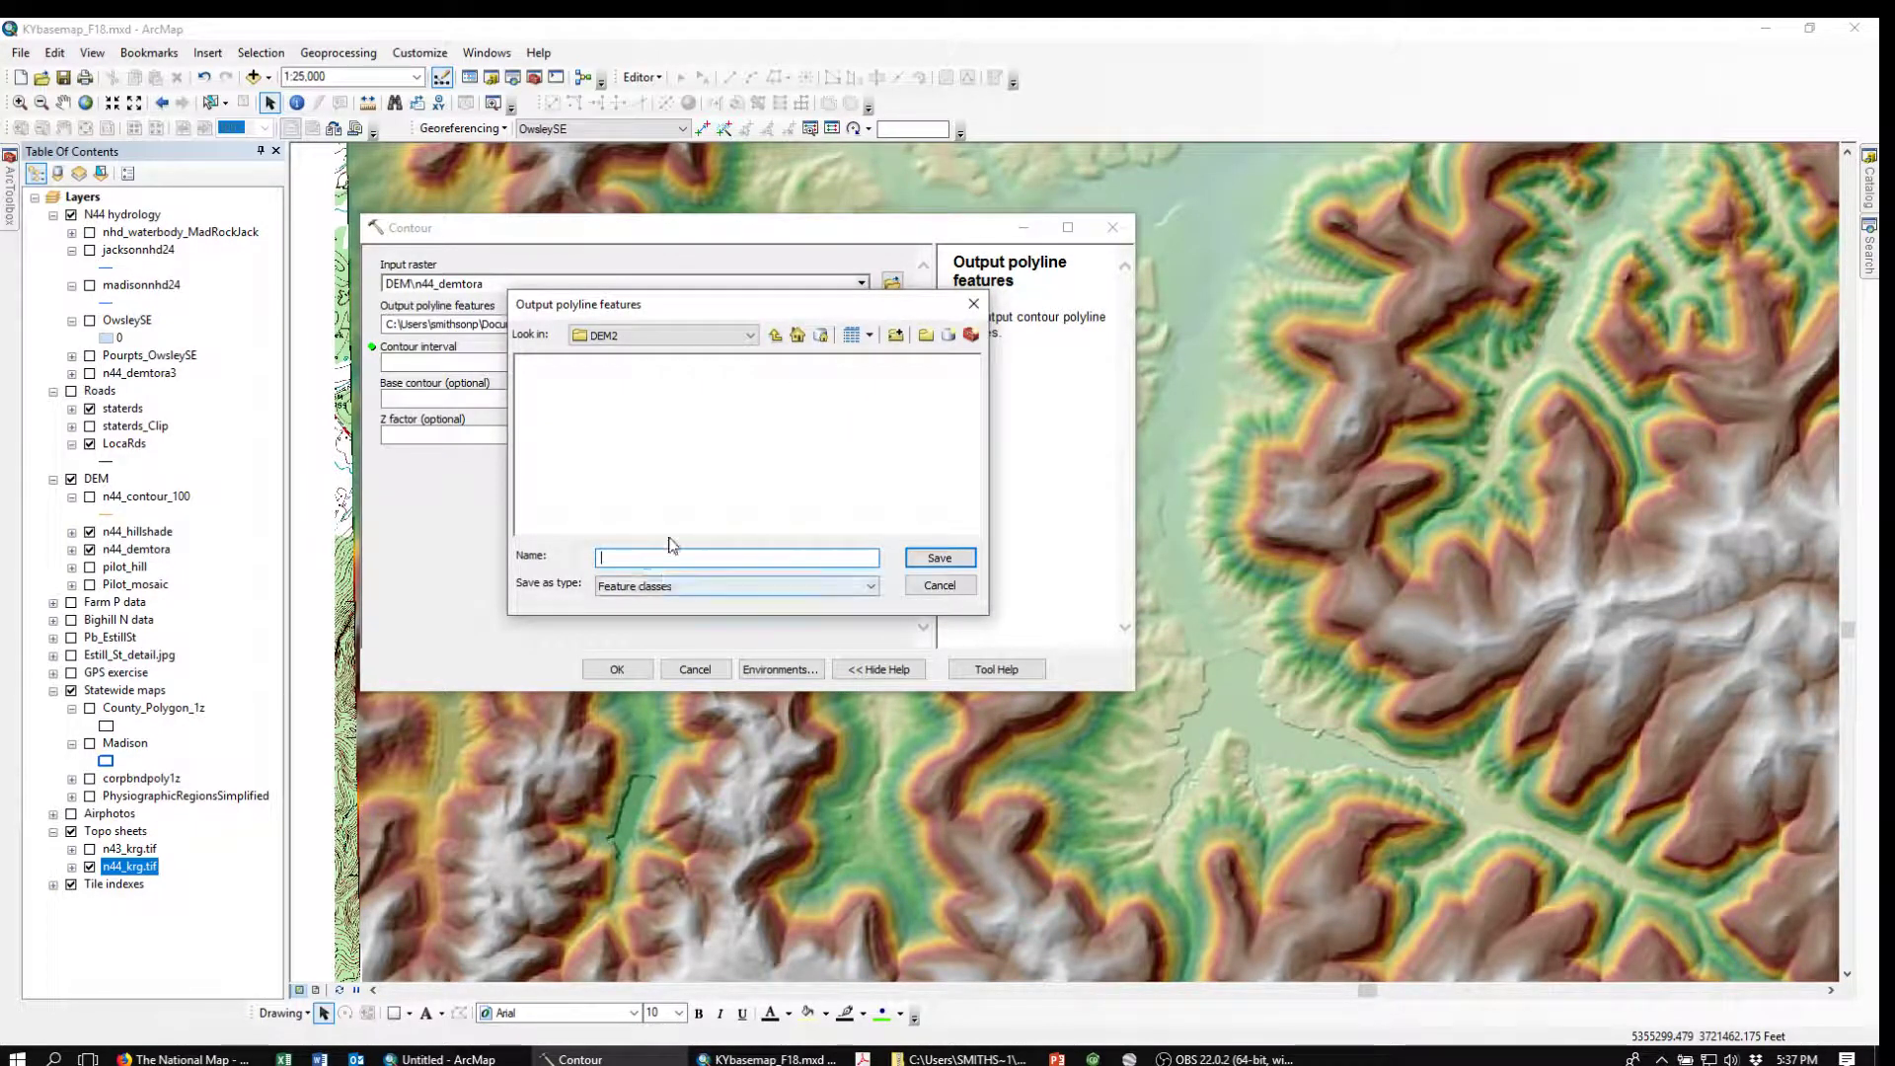
type("n44_contour_100")
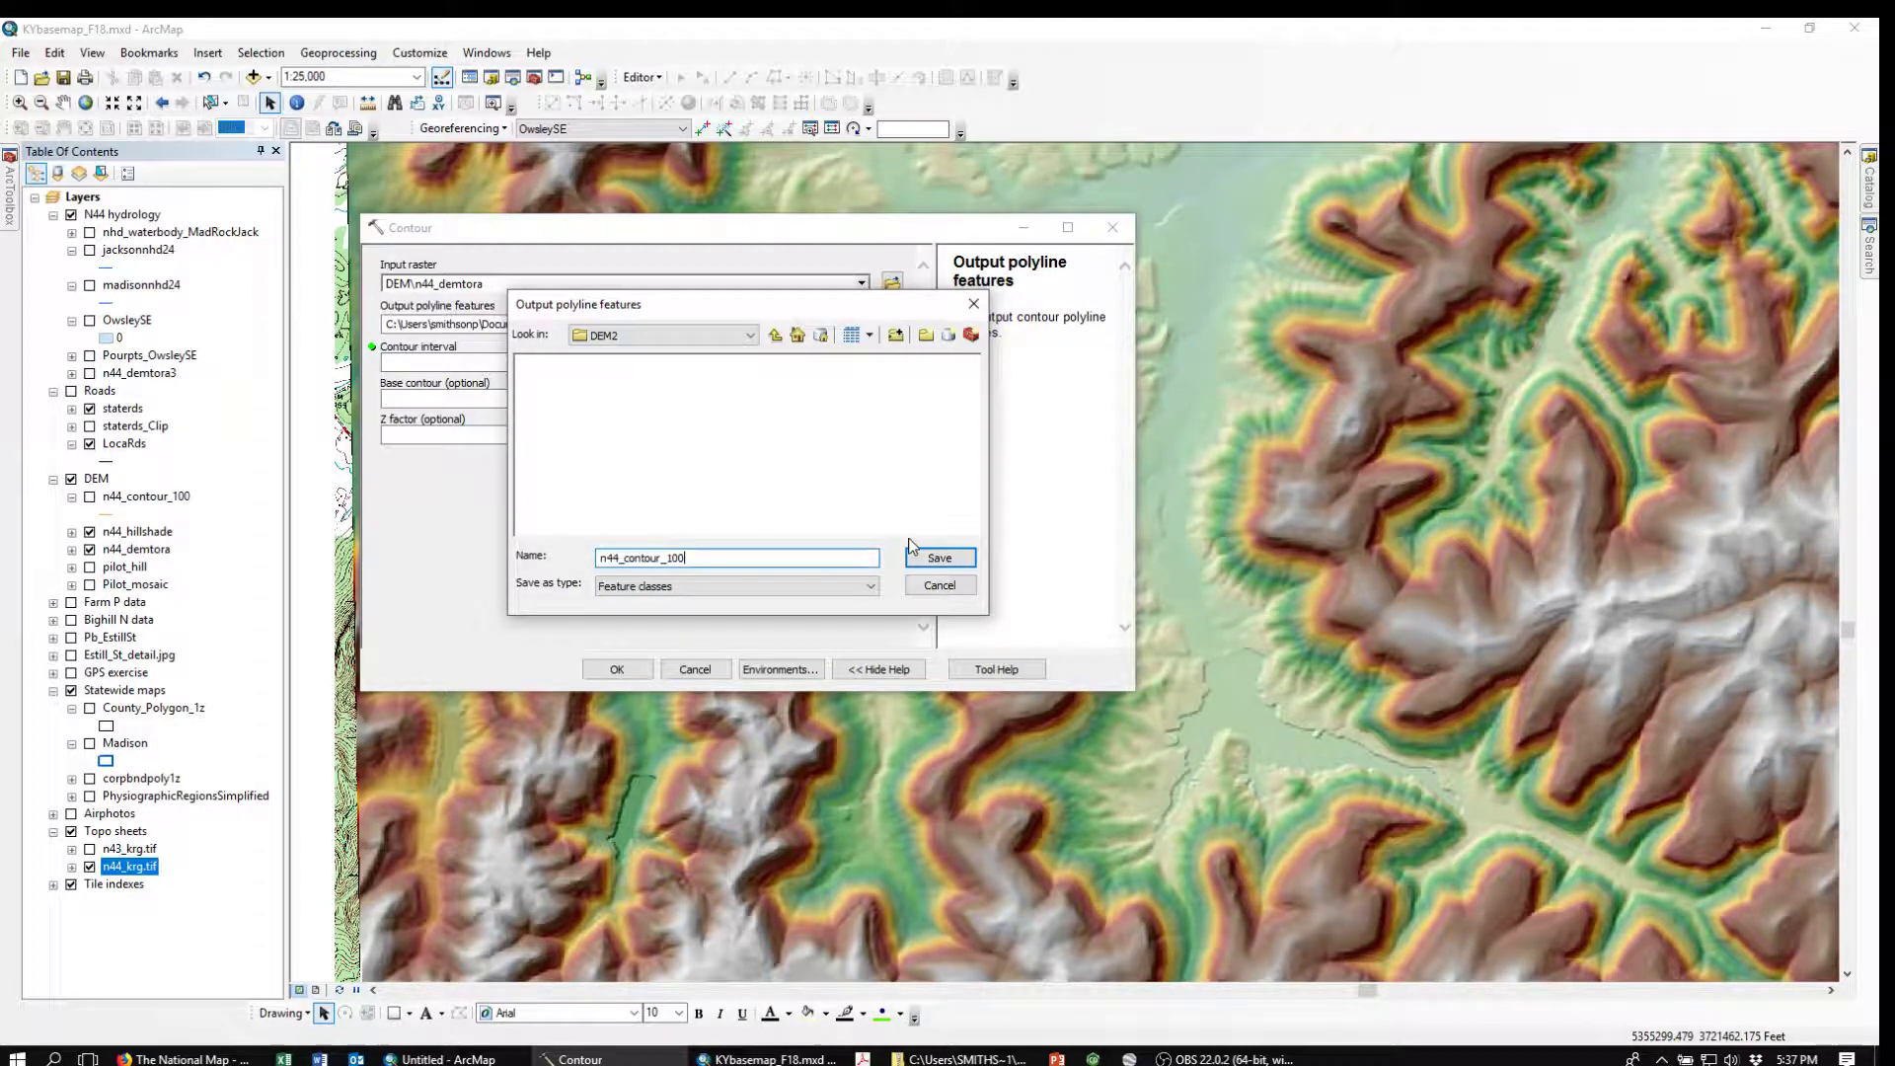
left_click(938, 559)
Set the contour interval to 100, run the Contour tool, and dismiss its completion report
left_click(385, 364)
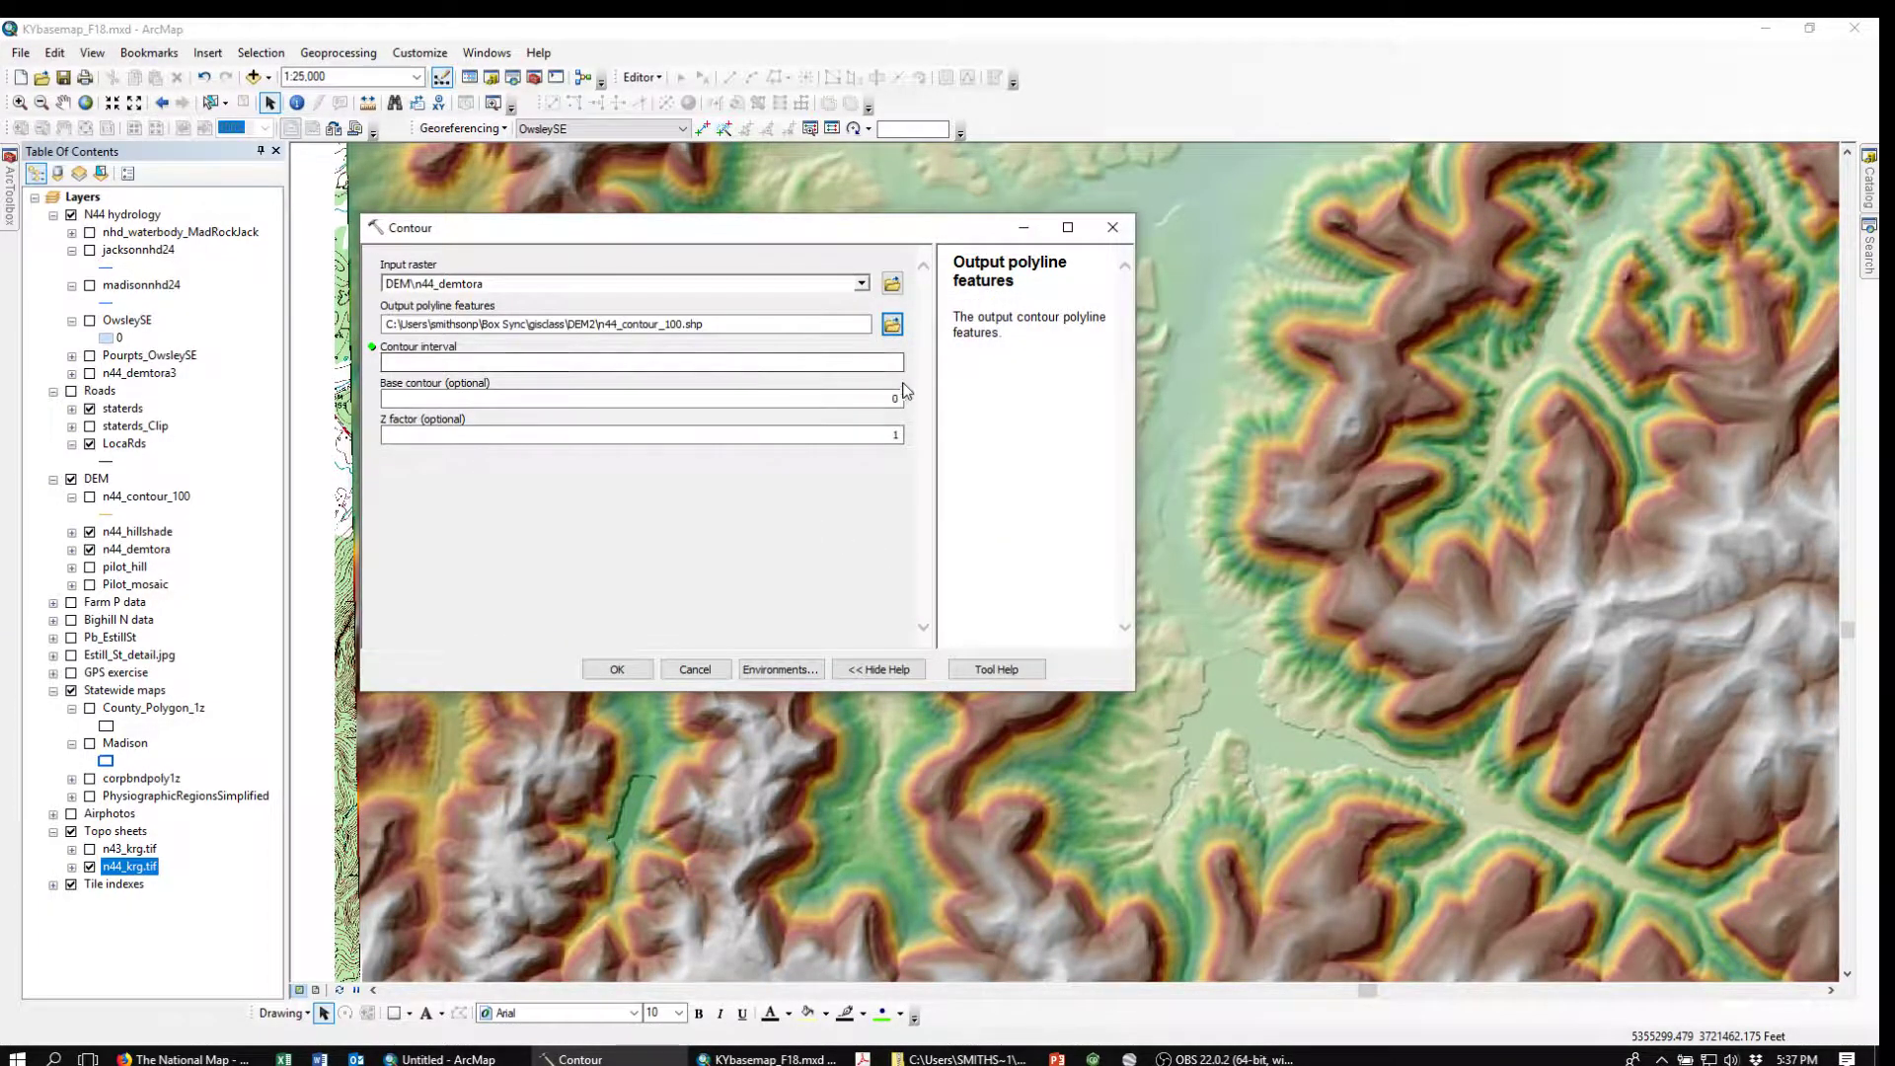
type("100")
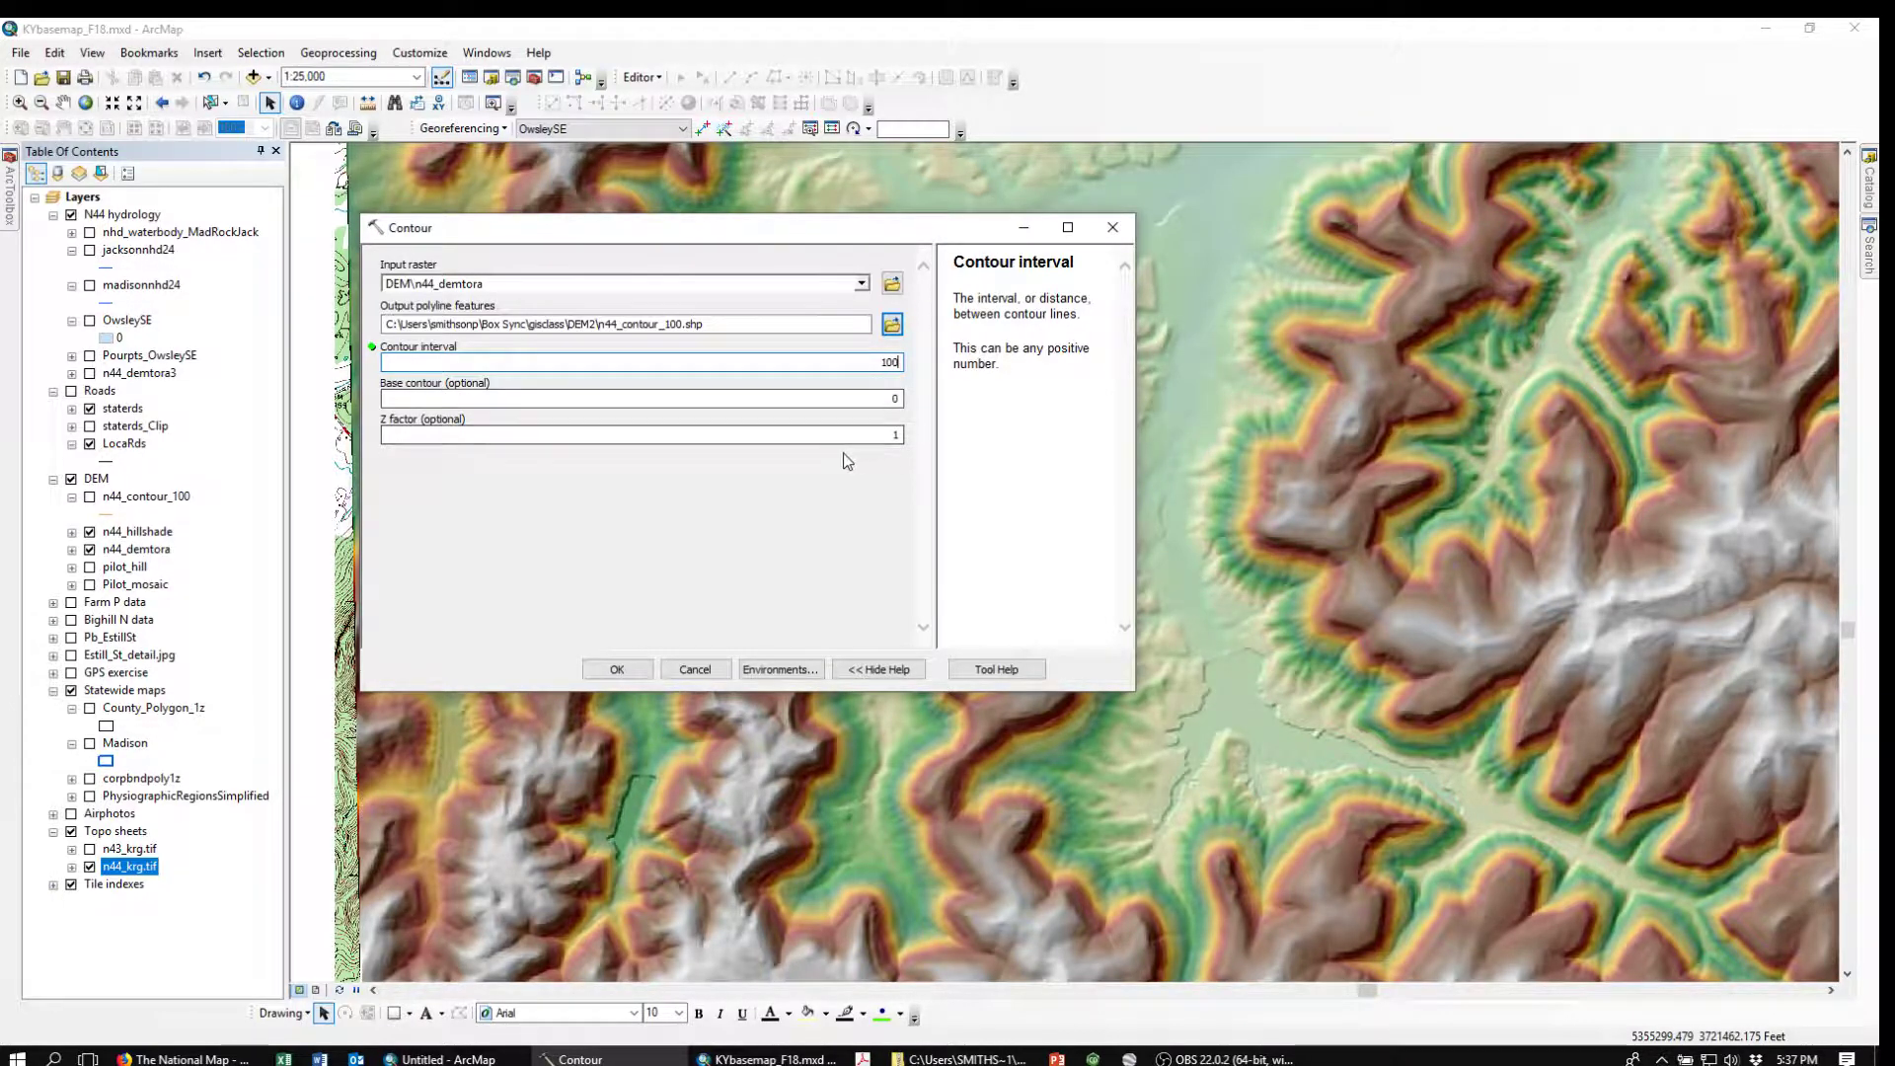
left_click(618, 670)
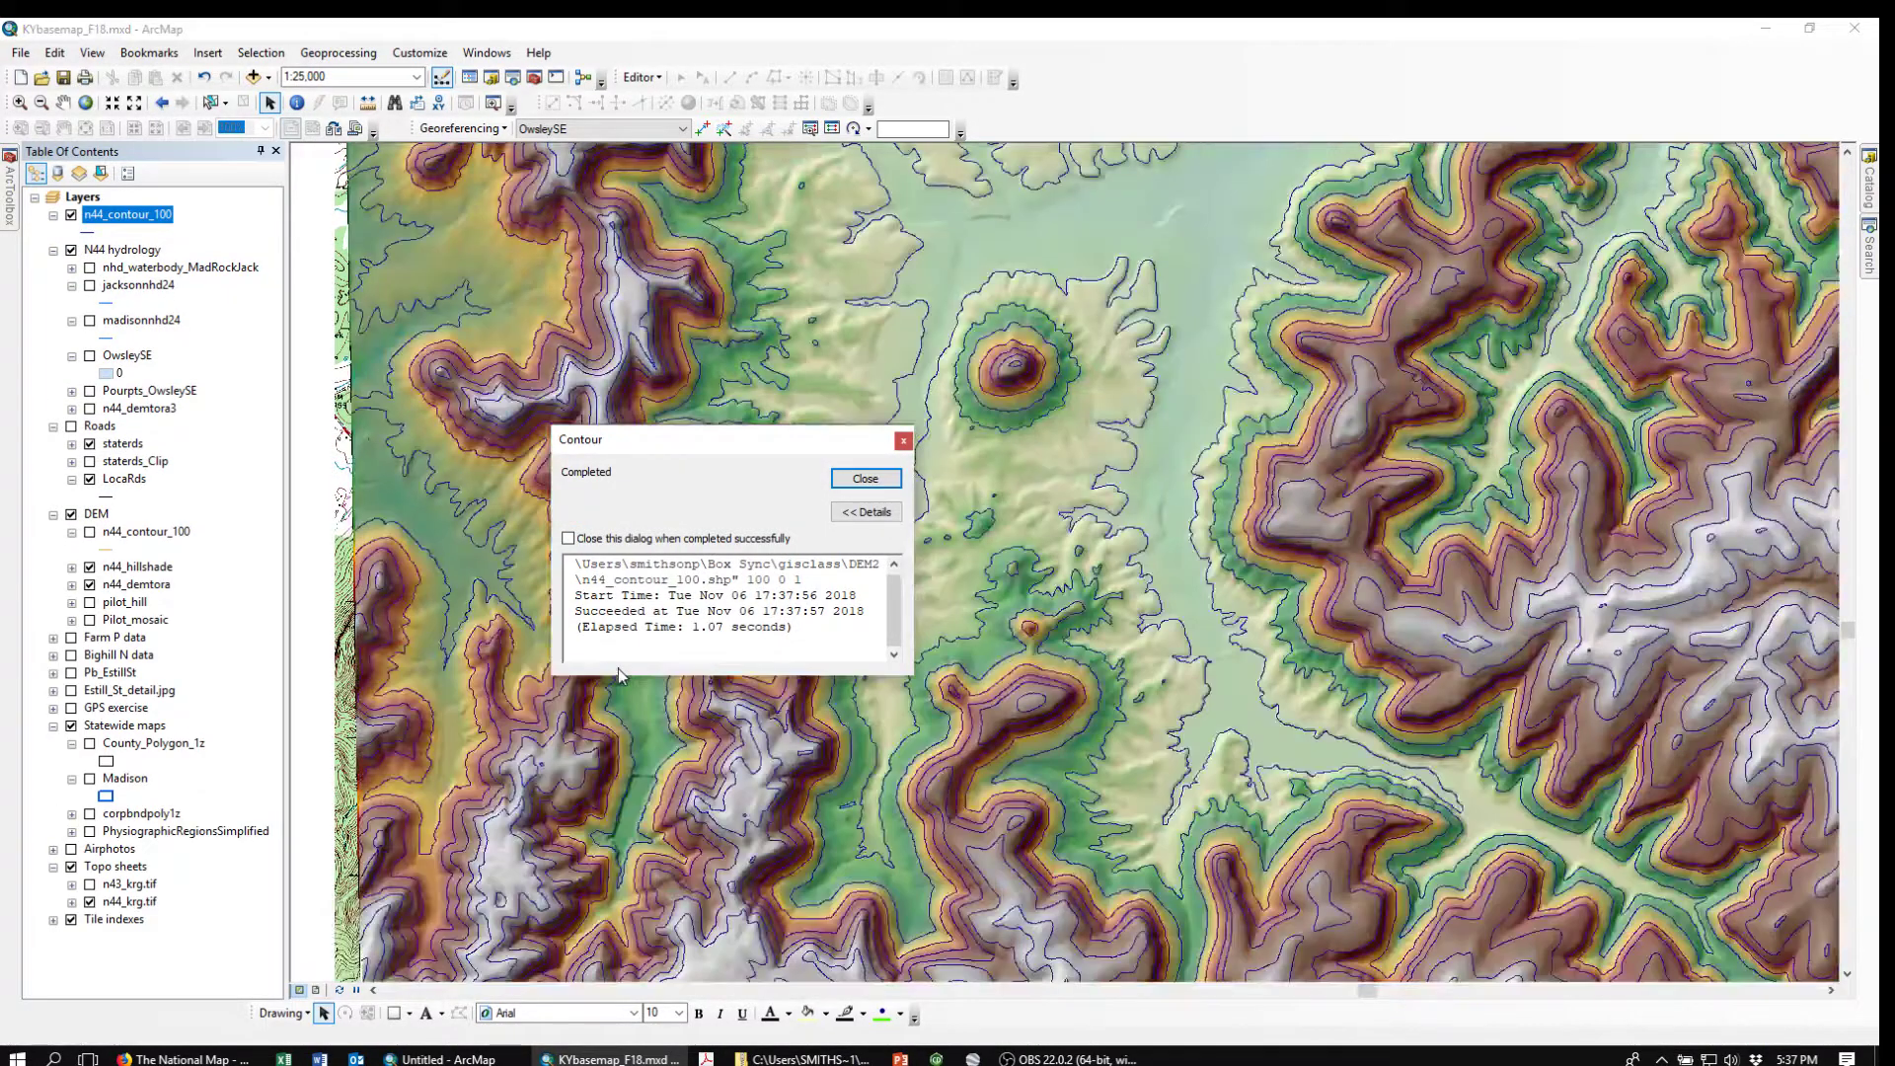
left_click(864, 482)
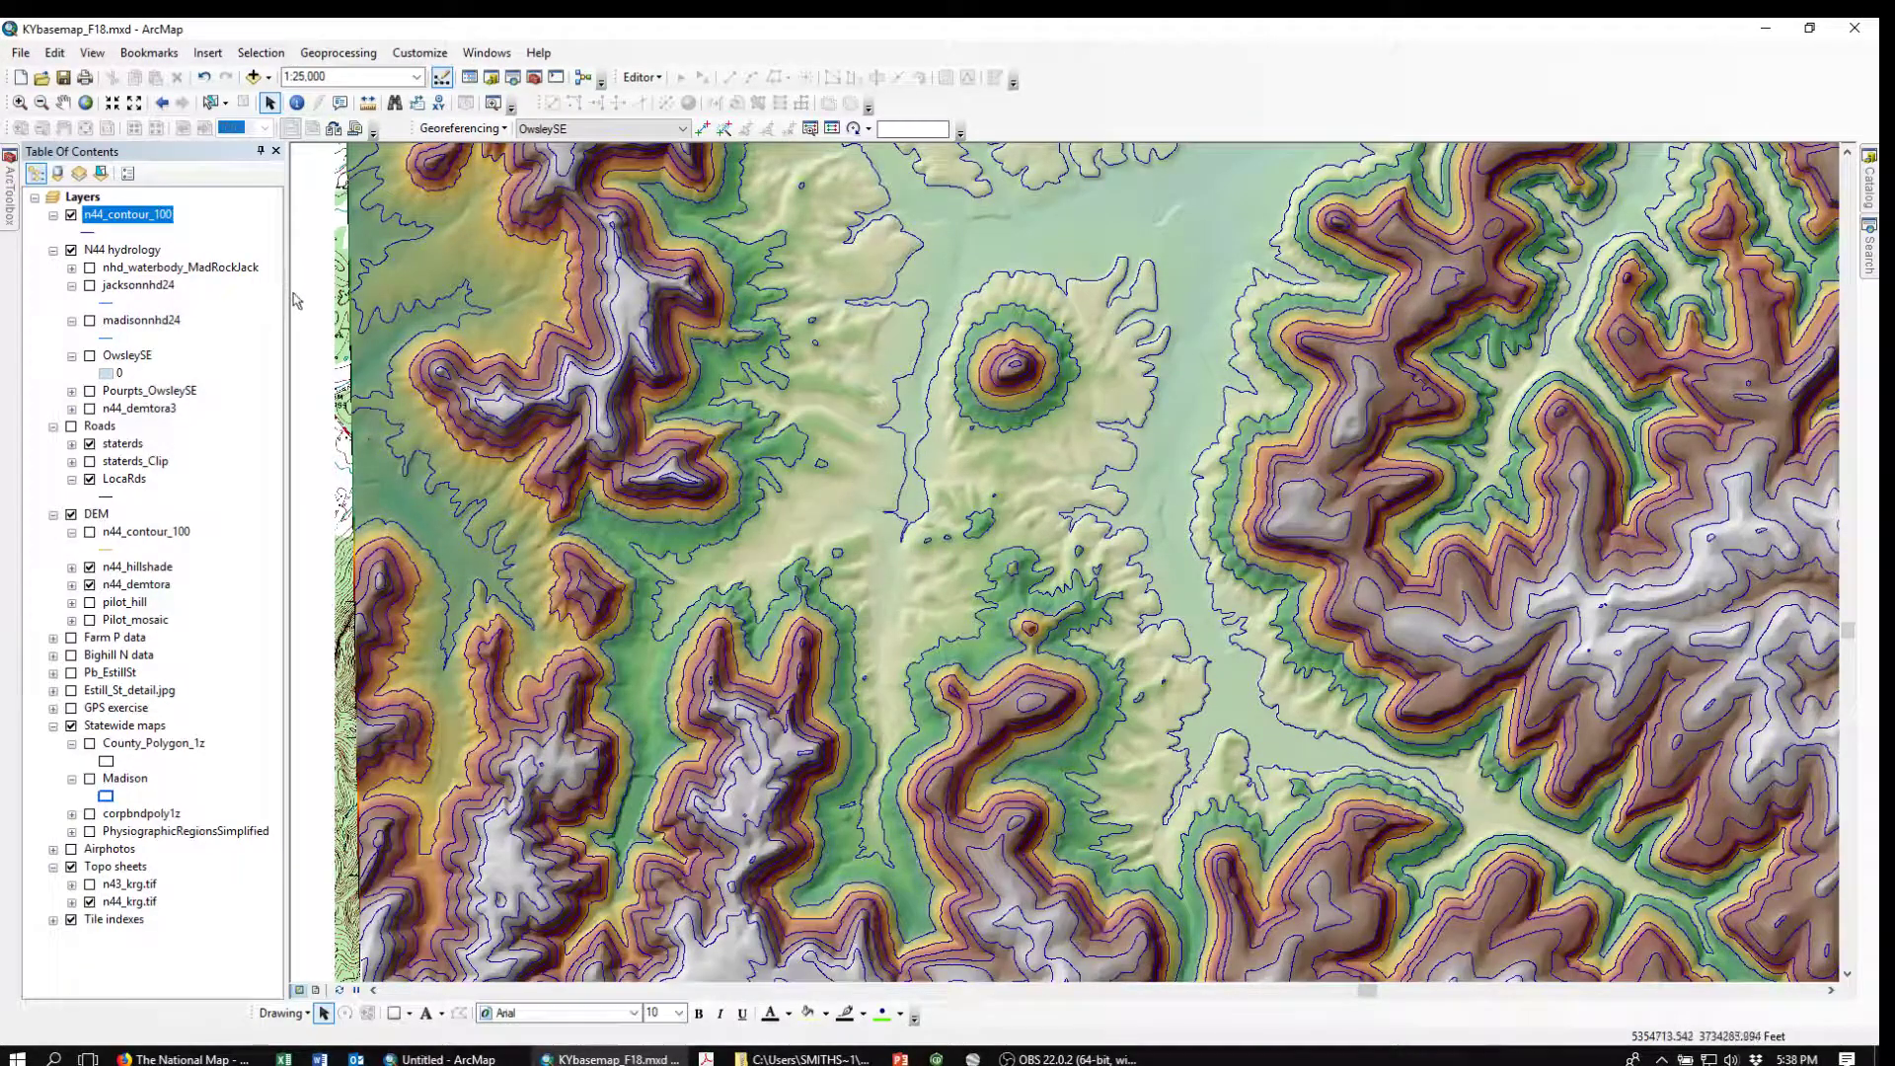
Hide the new n44_contour_100 layer and briefly display the existing labelled n44_contour_100 layer in the DEM group
left_click(89, 532)
left_click(71, 215)
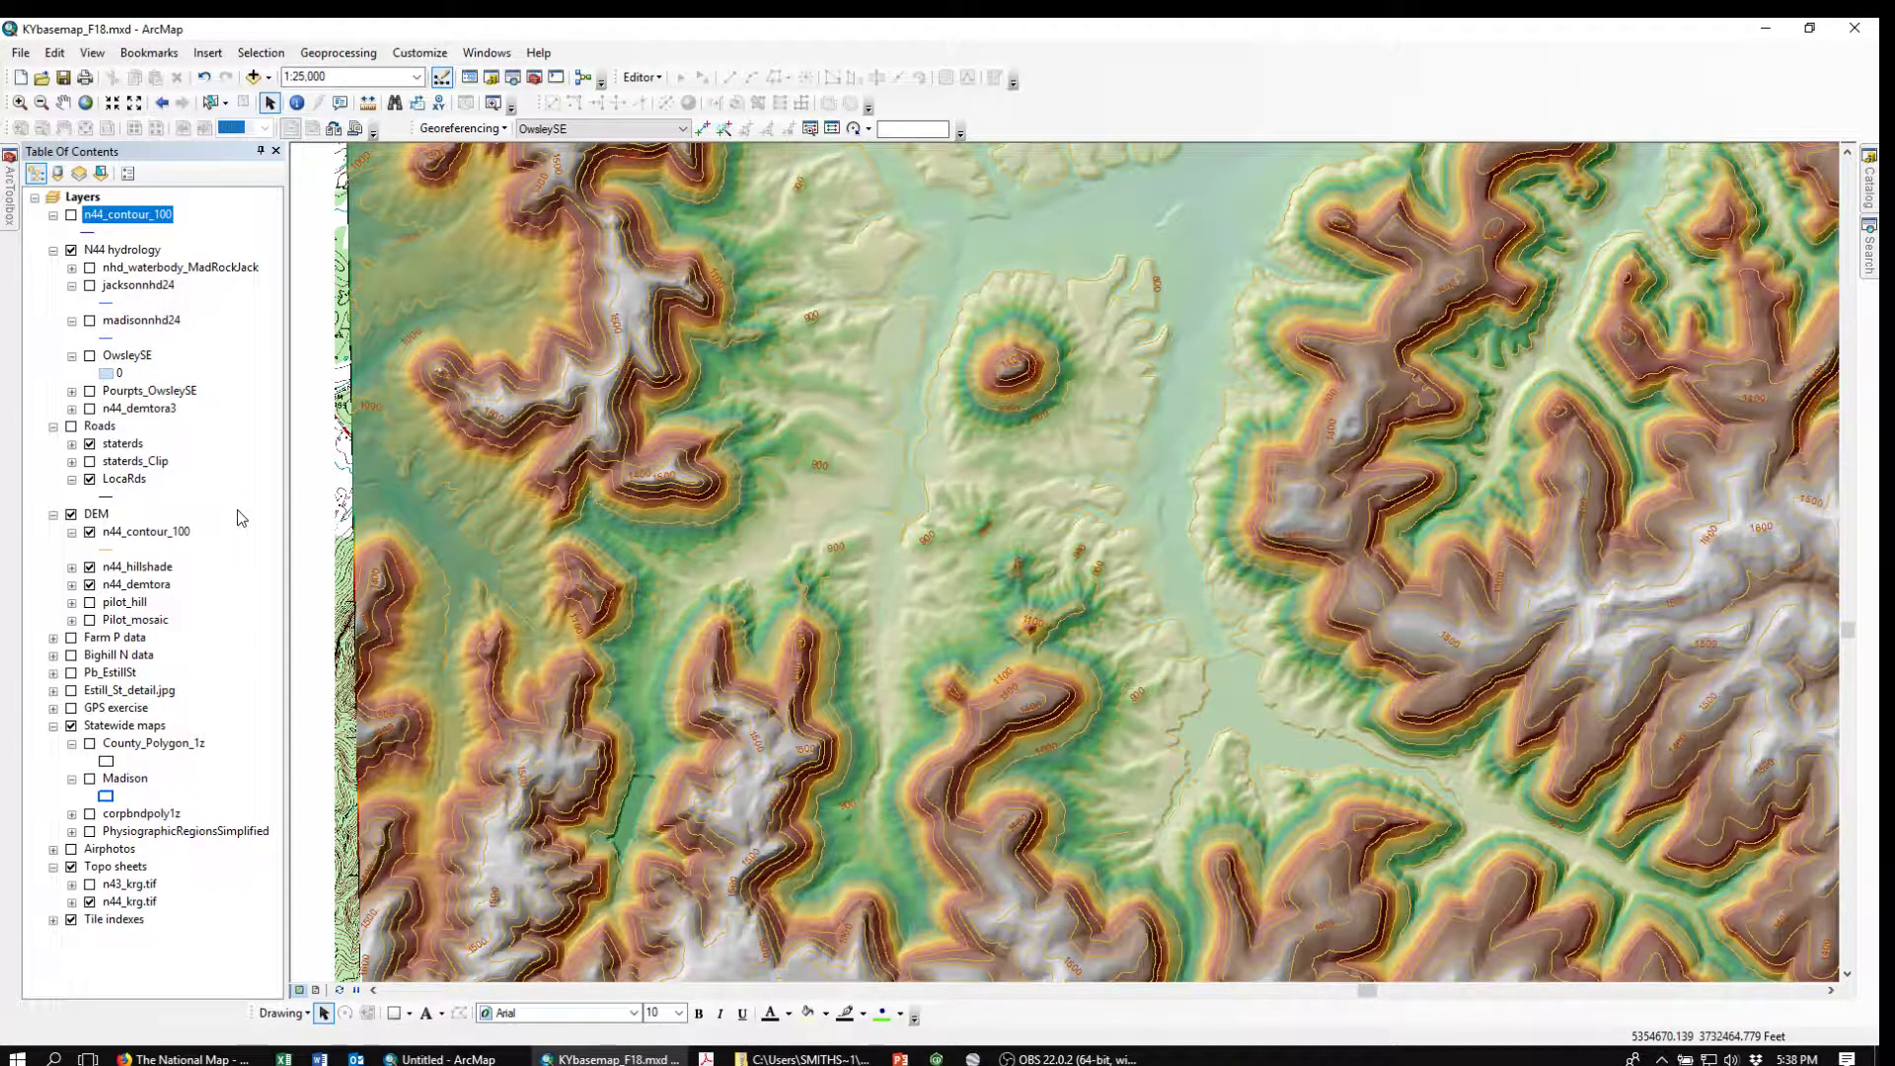
left_click(90, 533)
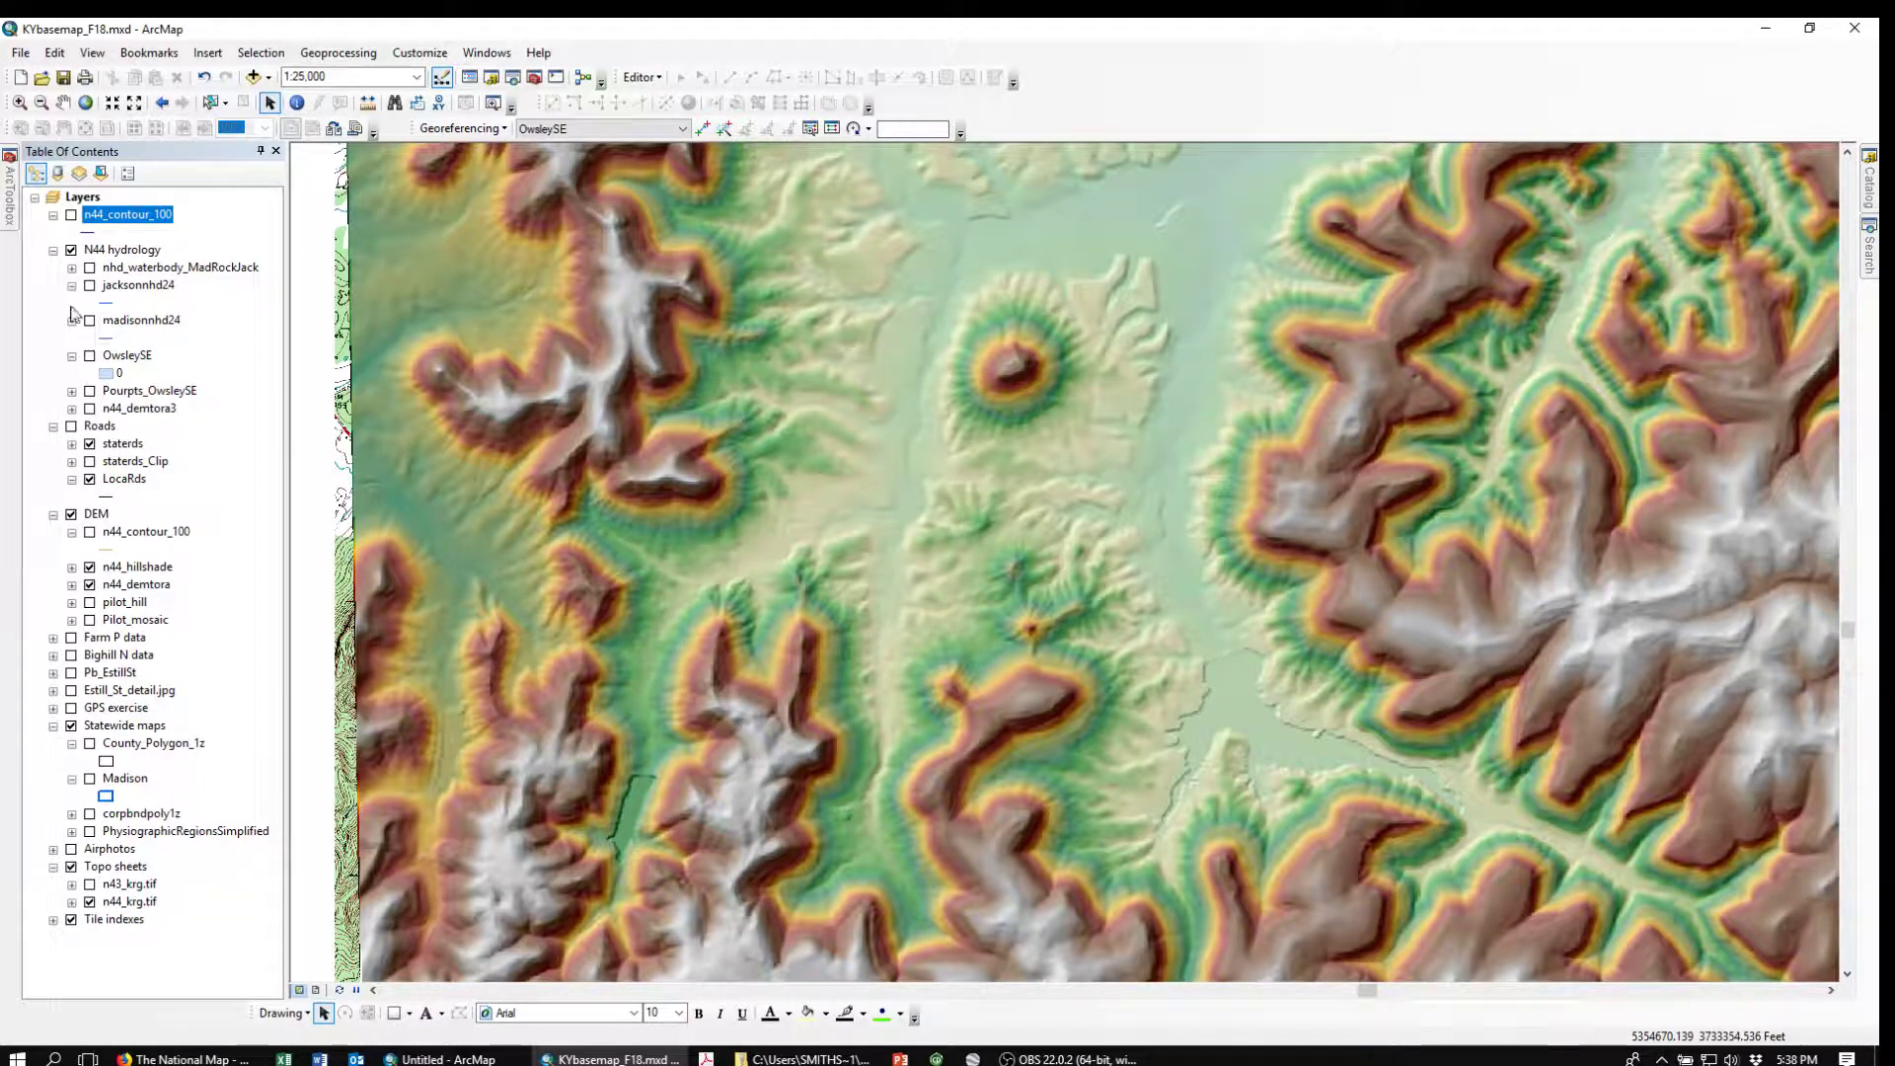
Switch to Firefox to examine the Kentucky NHD download sources and the NHD_H_Kentucky_State_GDB.zip contents, and close both windows
mouse_move(14, 223)
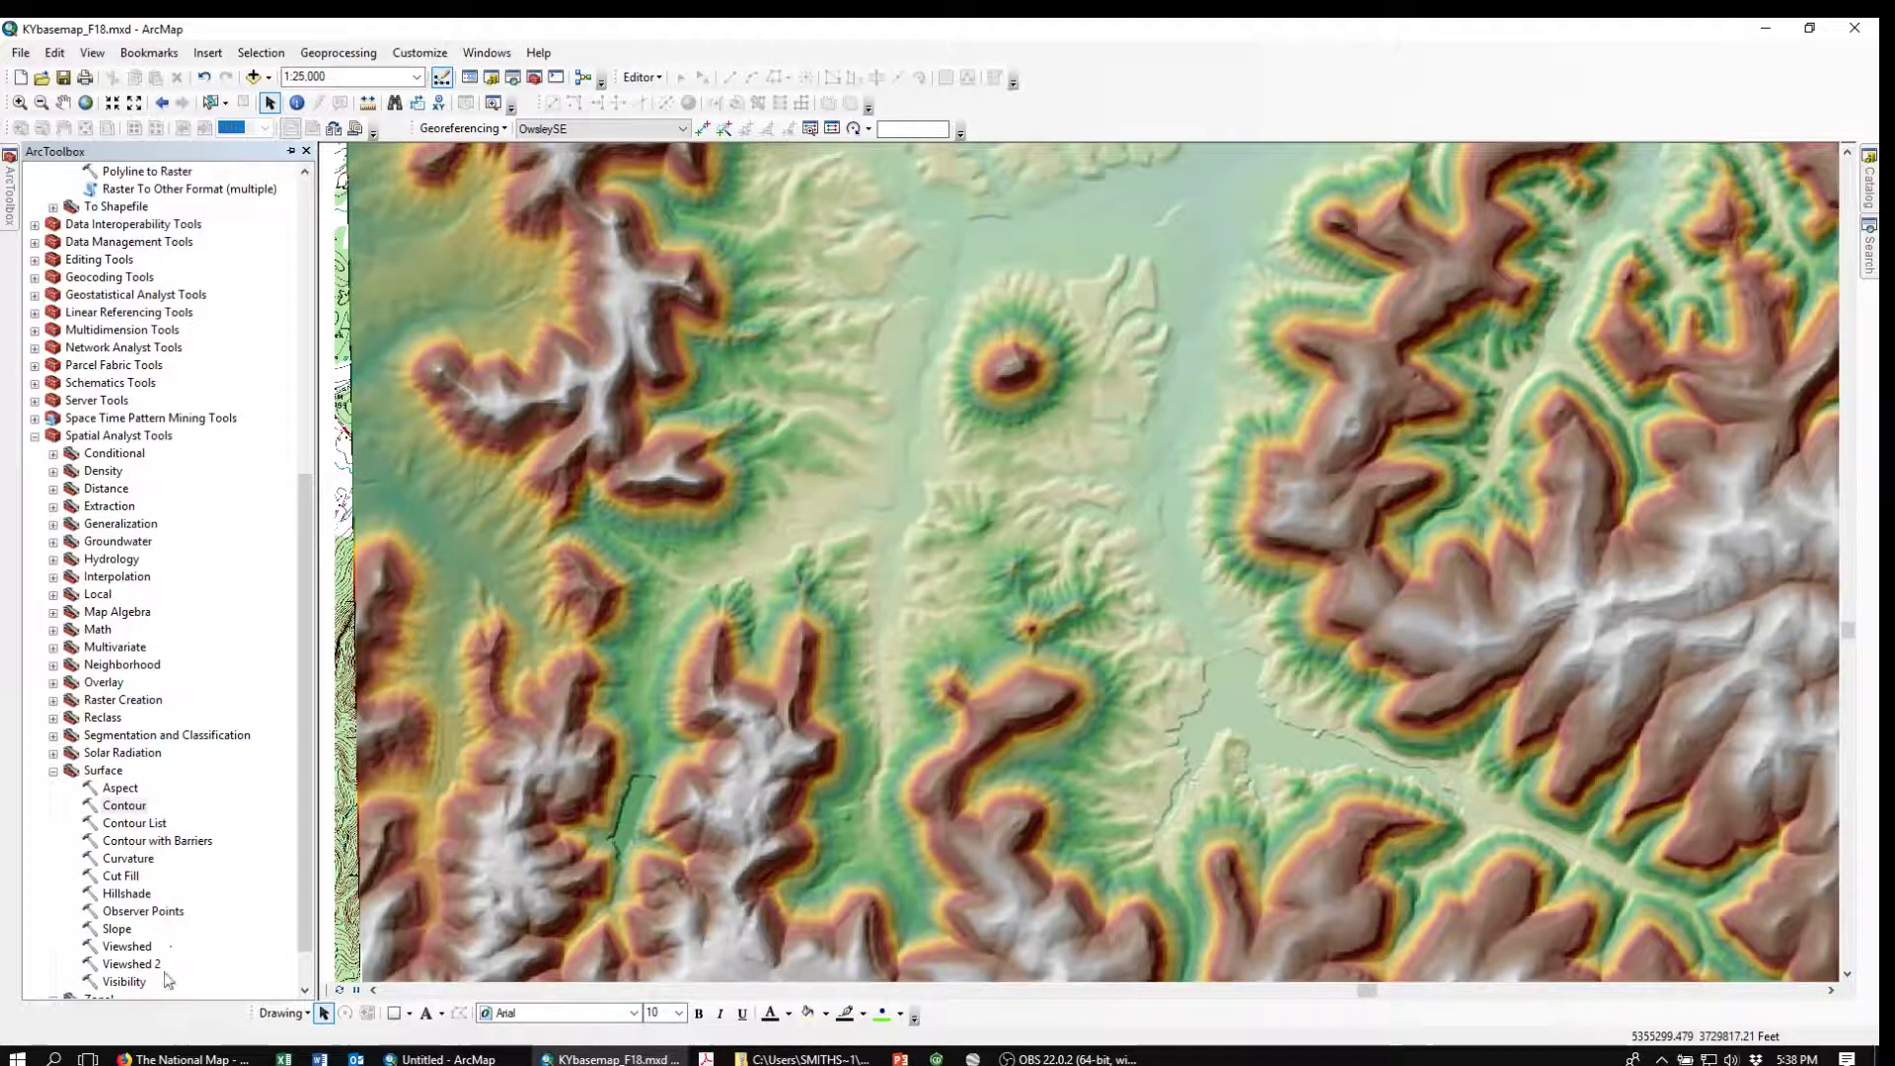
left_click(182, 1059)
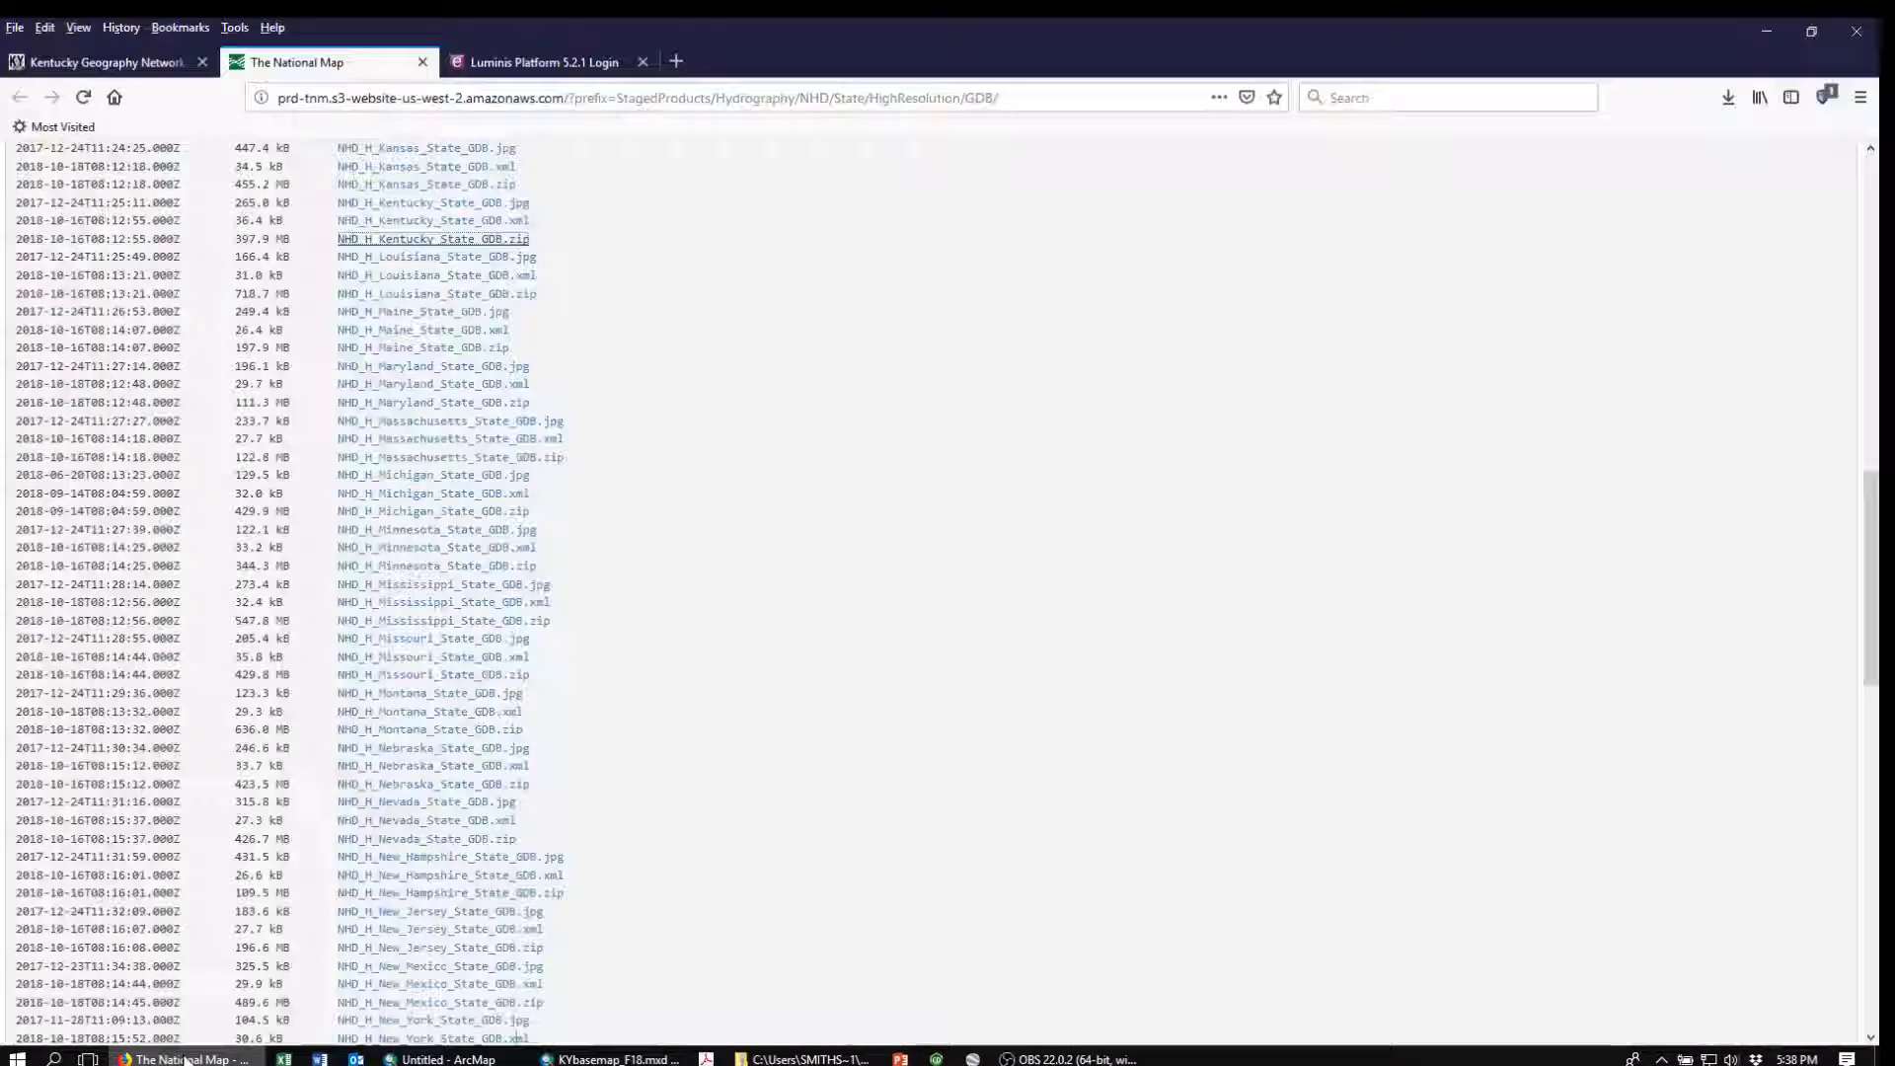
left_click(109, 64)
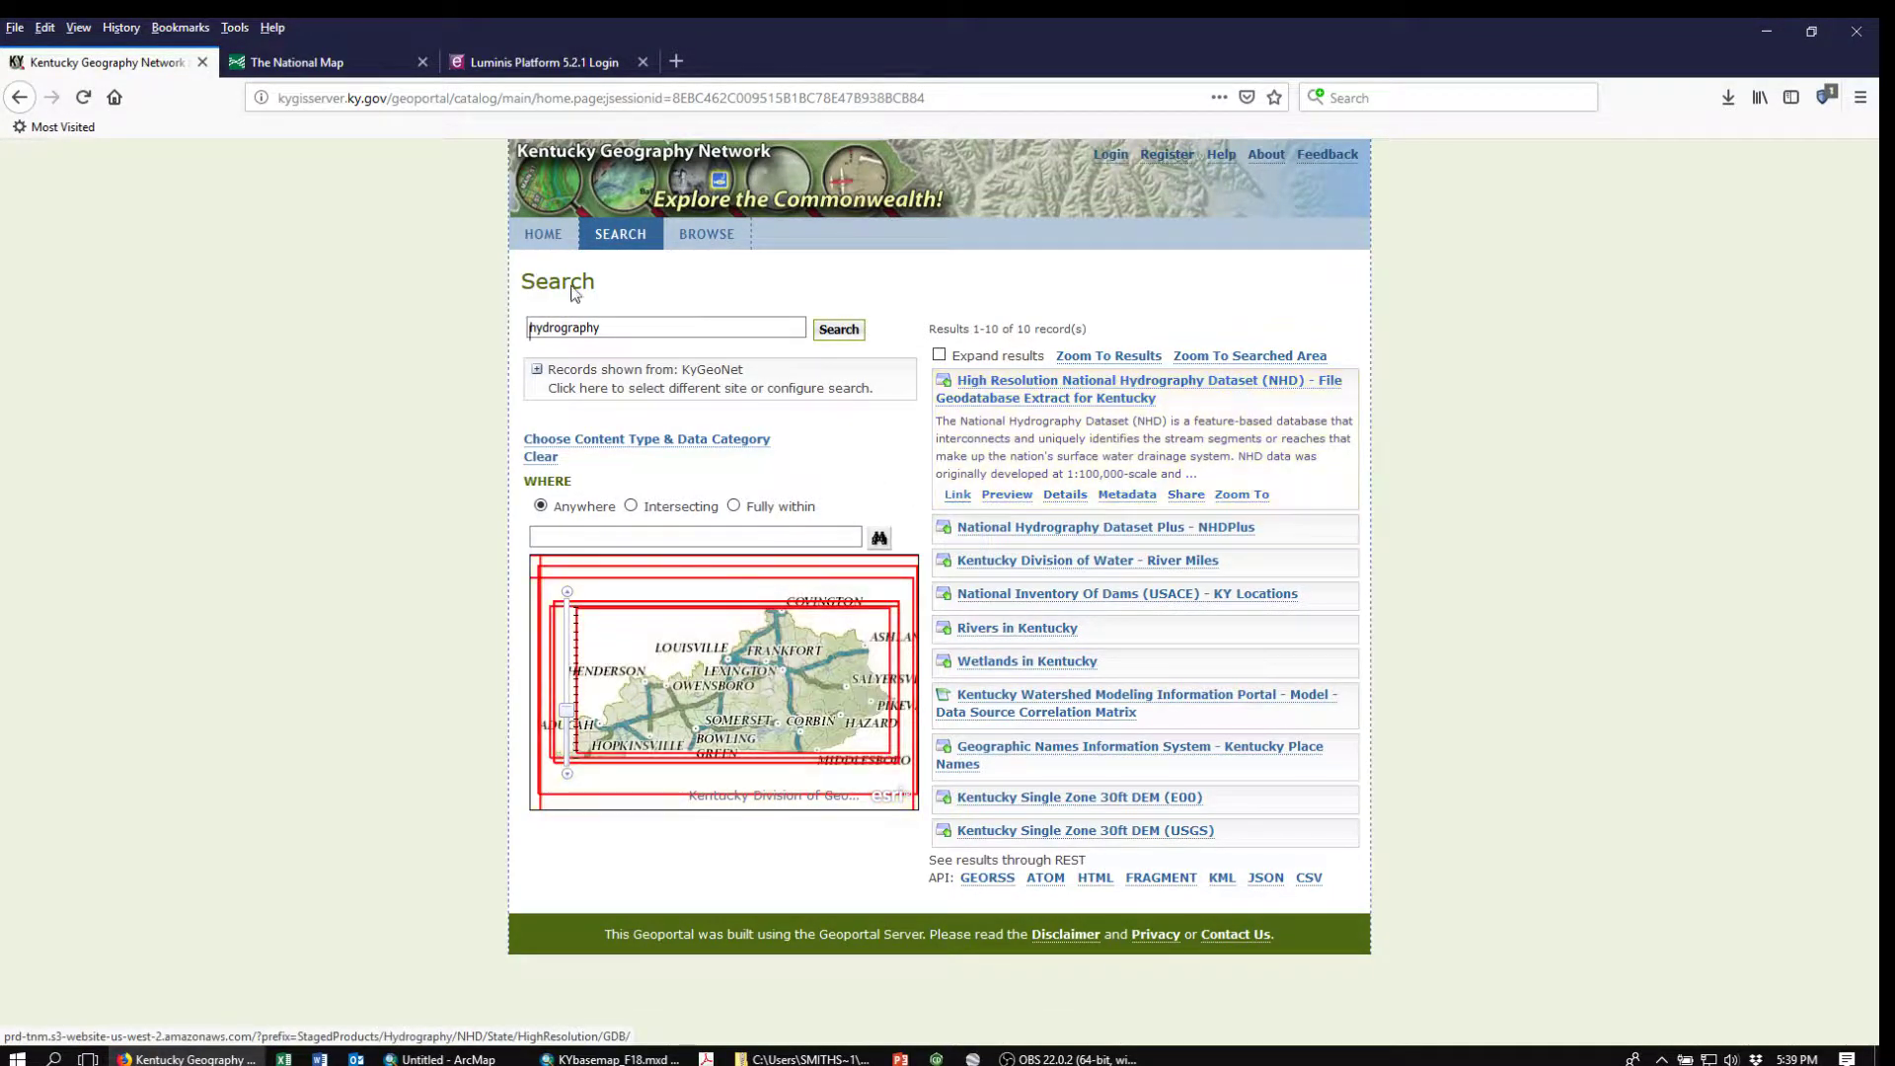
left_click(284, 66)
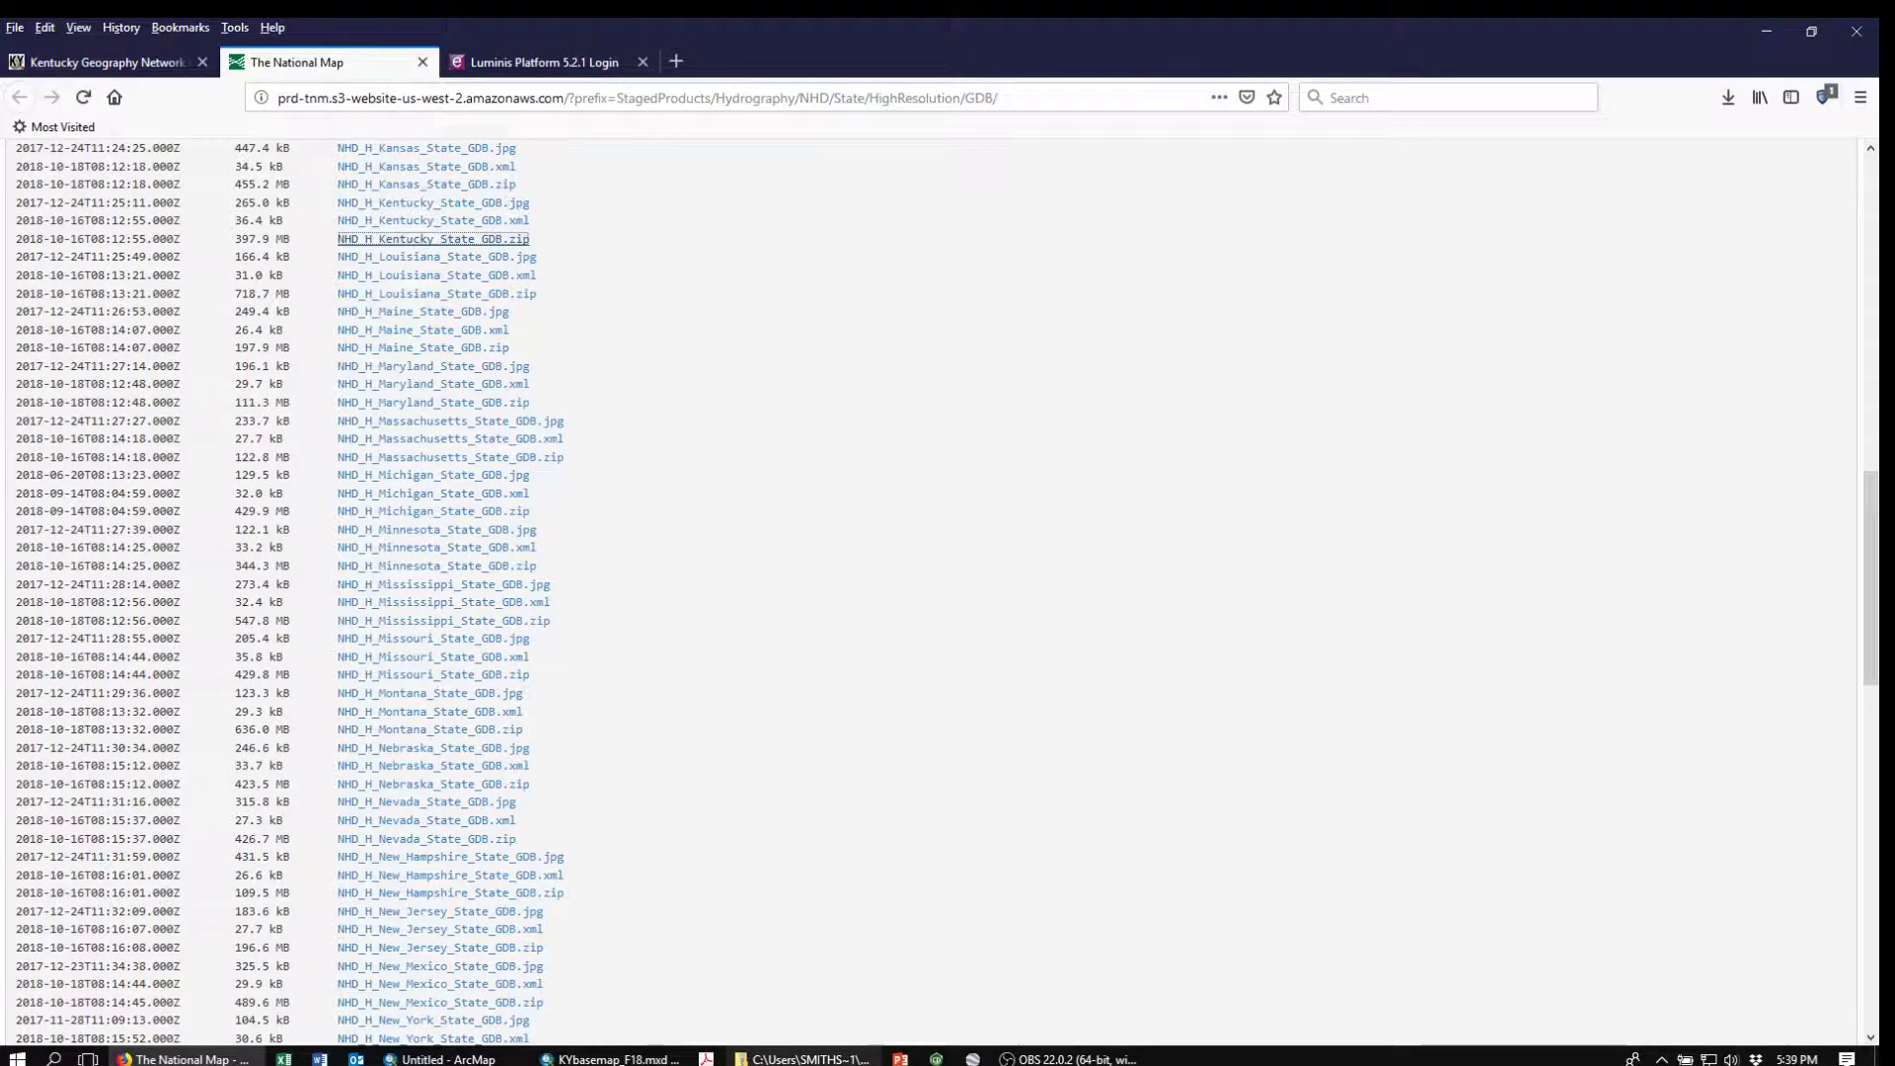
left_click(806, 1060)
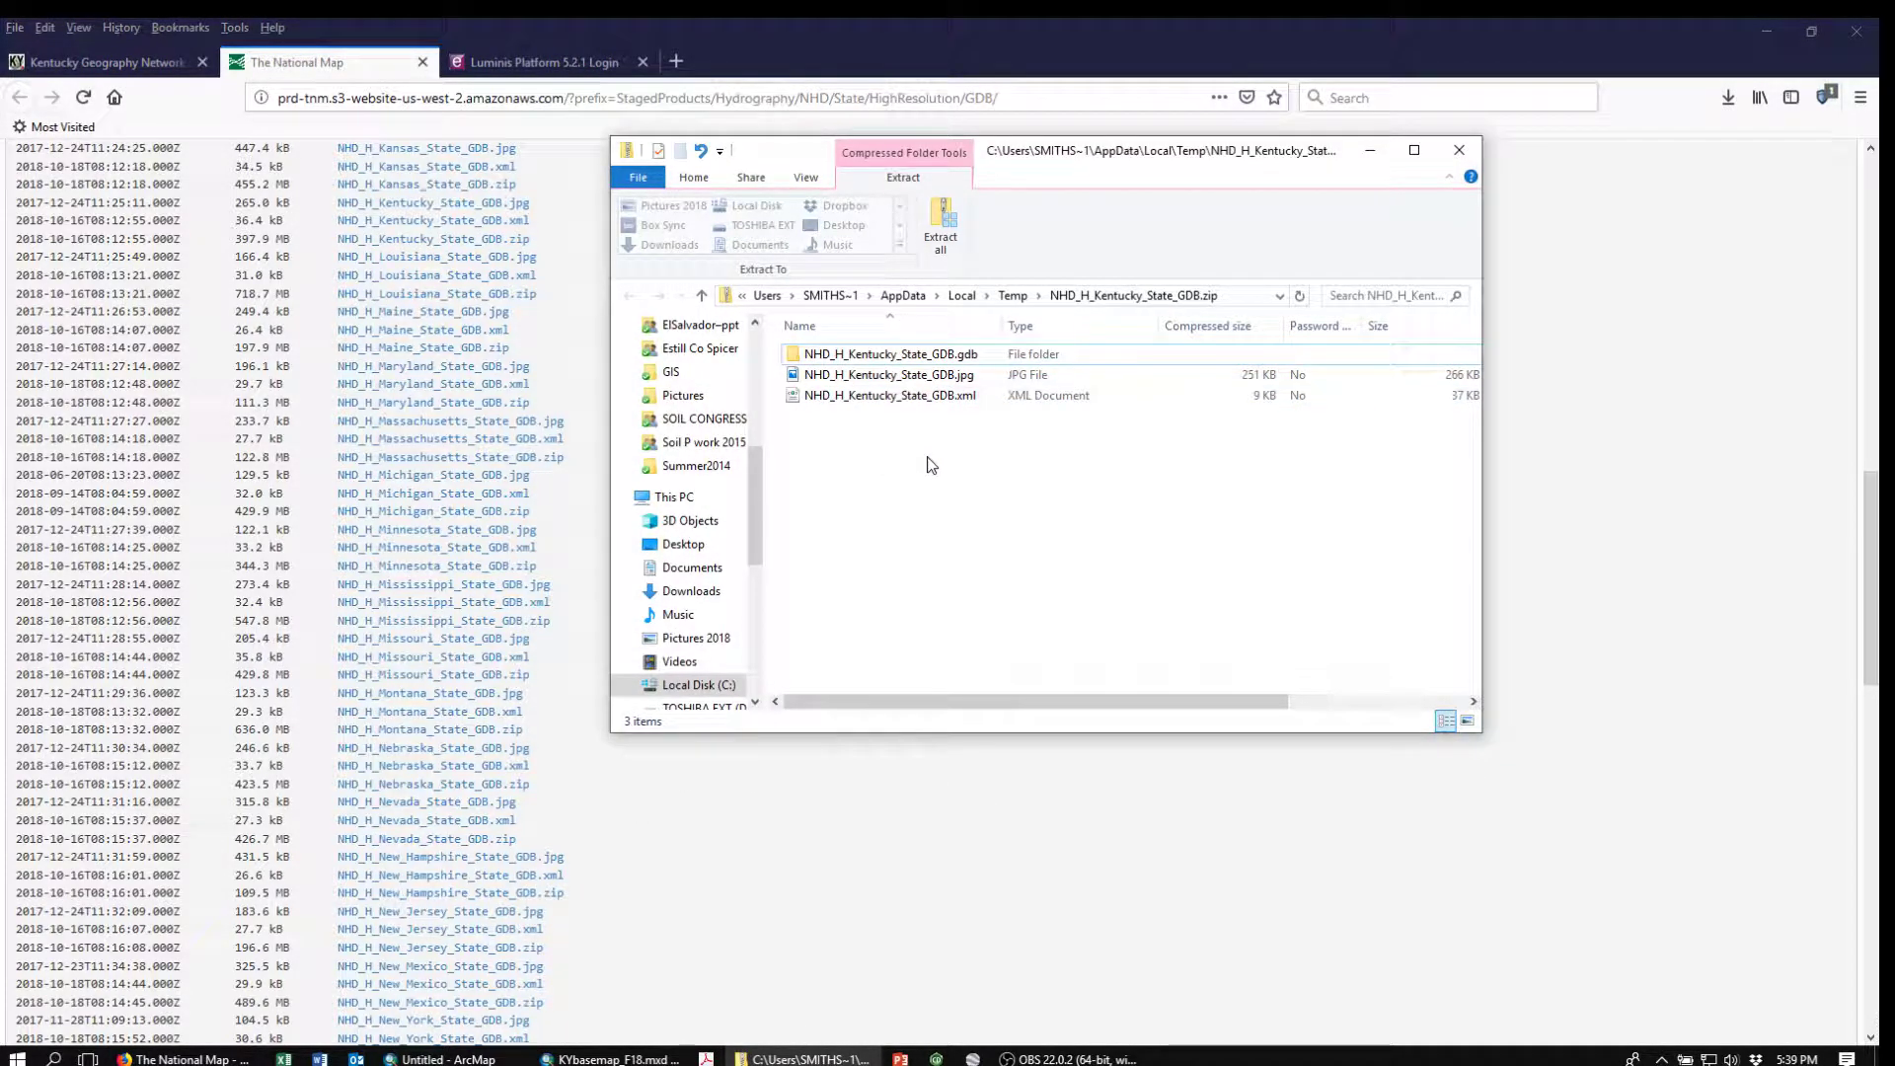
left_click(1459, 154)
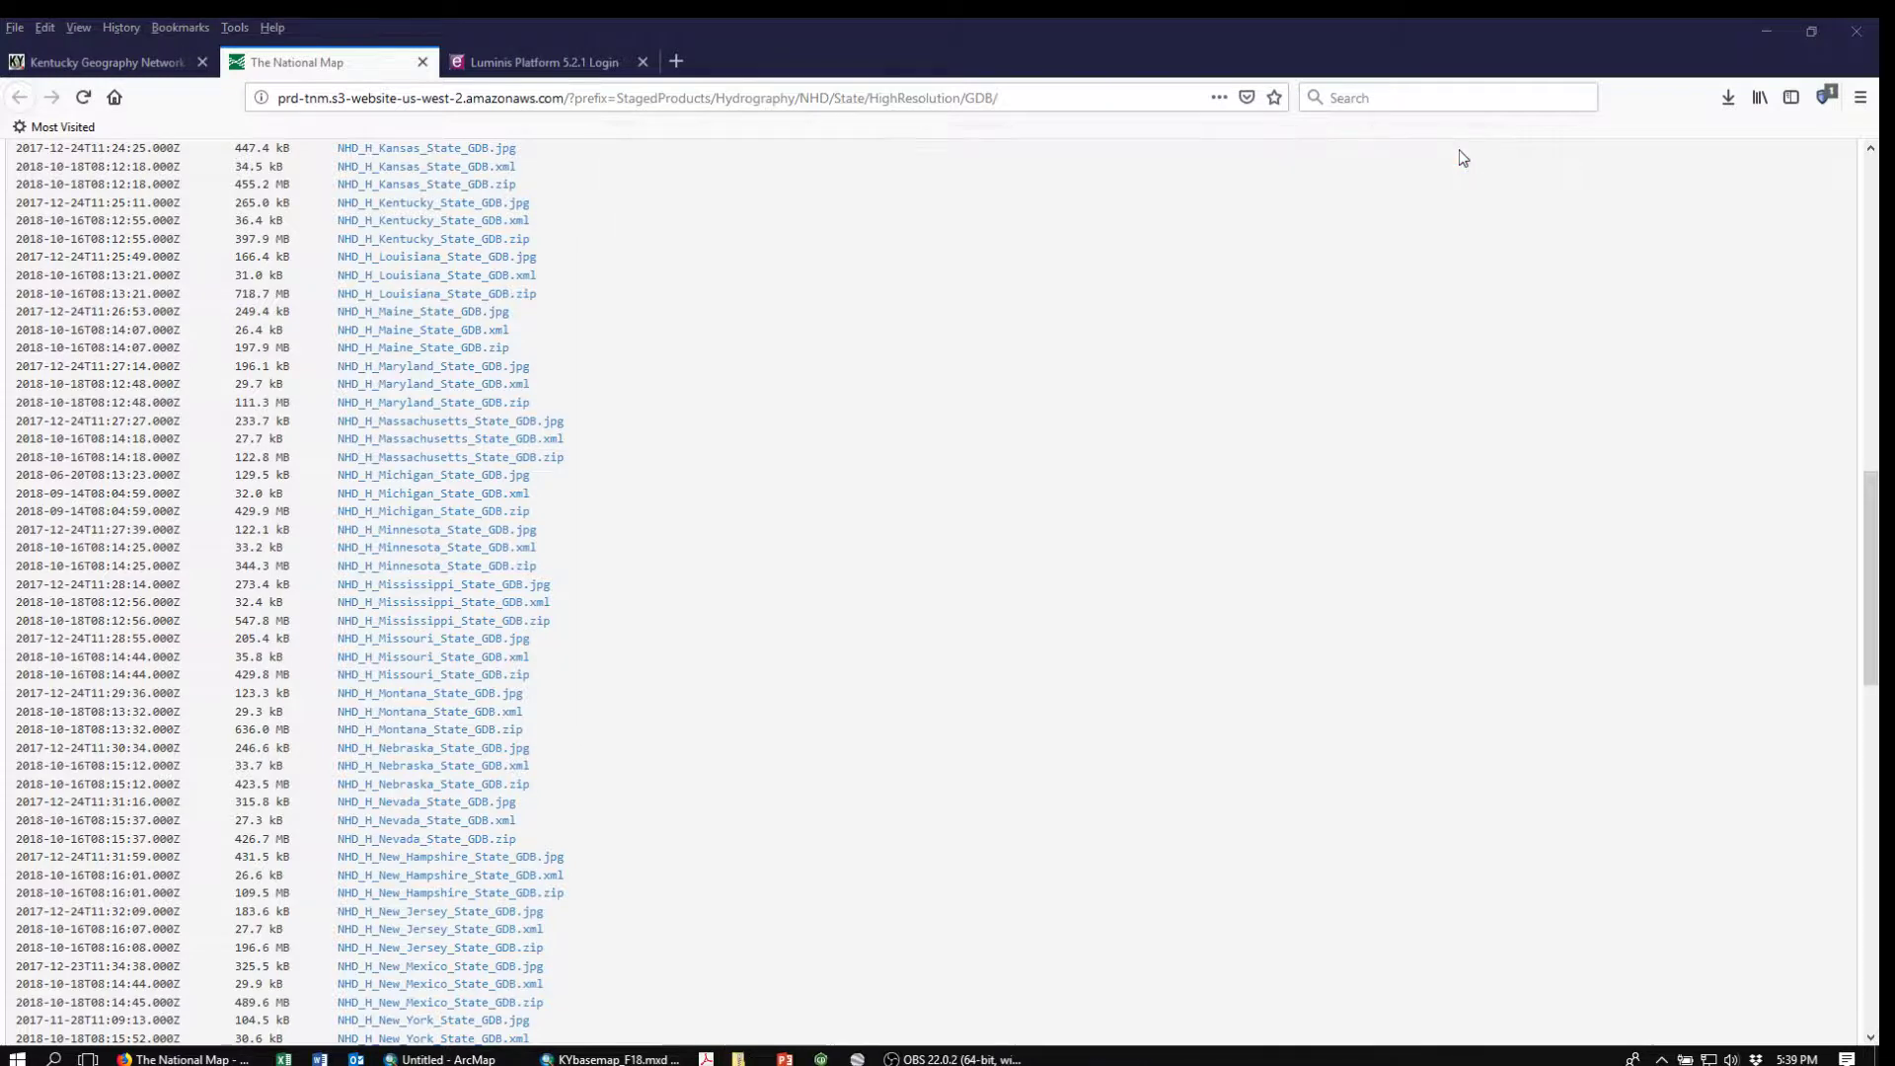
left_click(1857, 38)
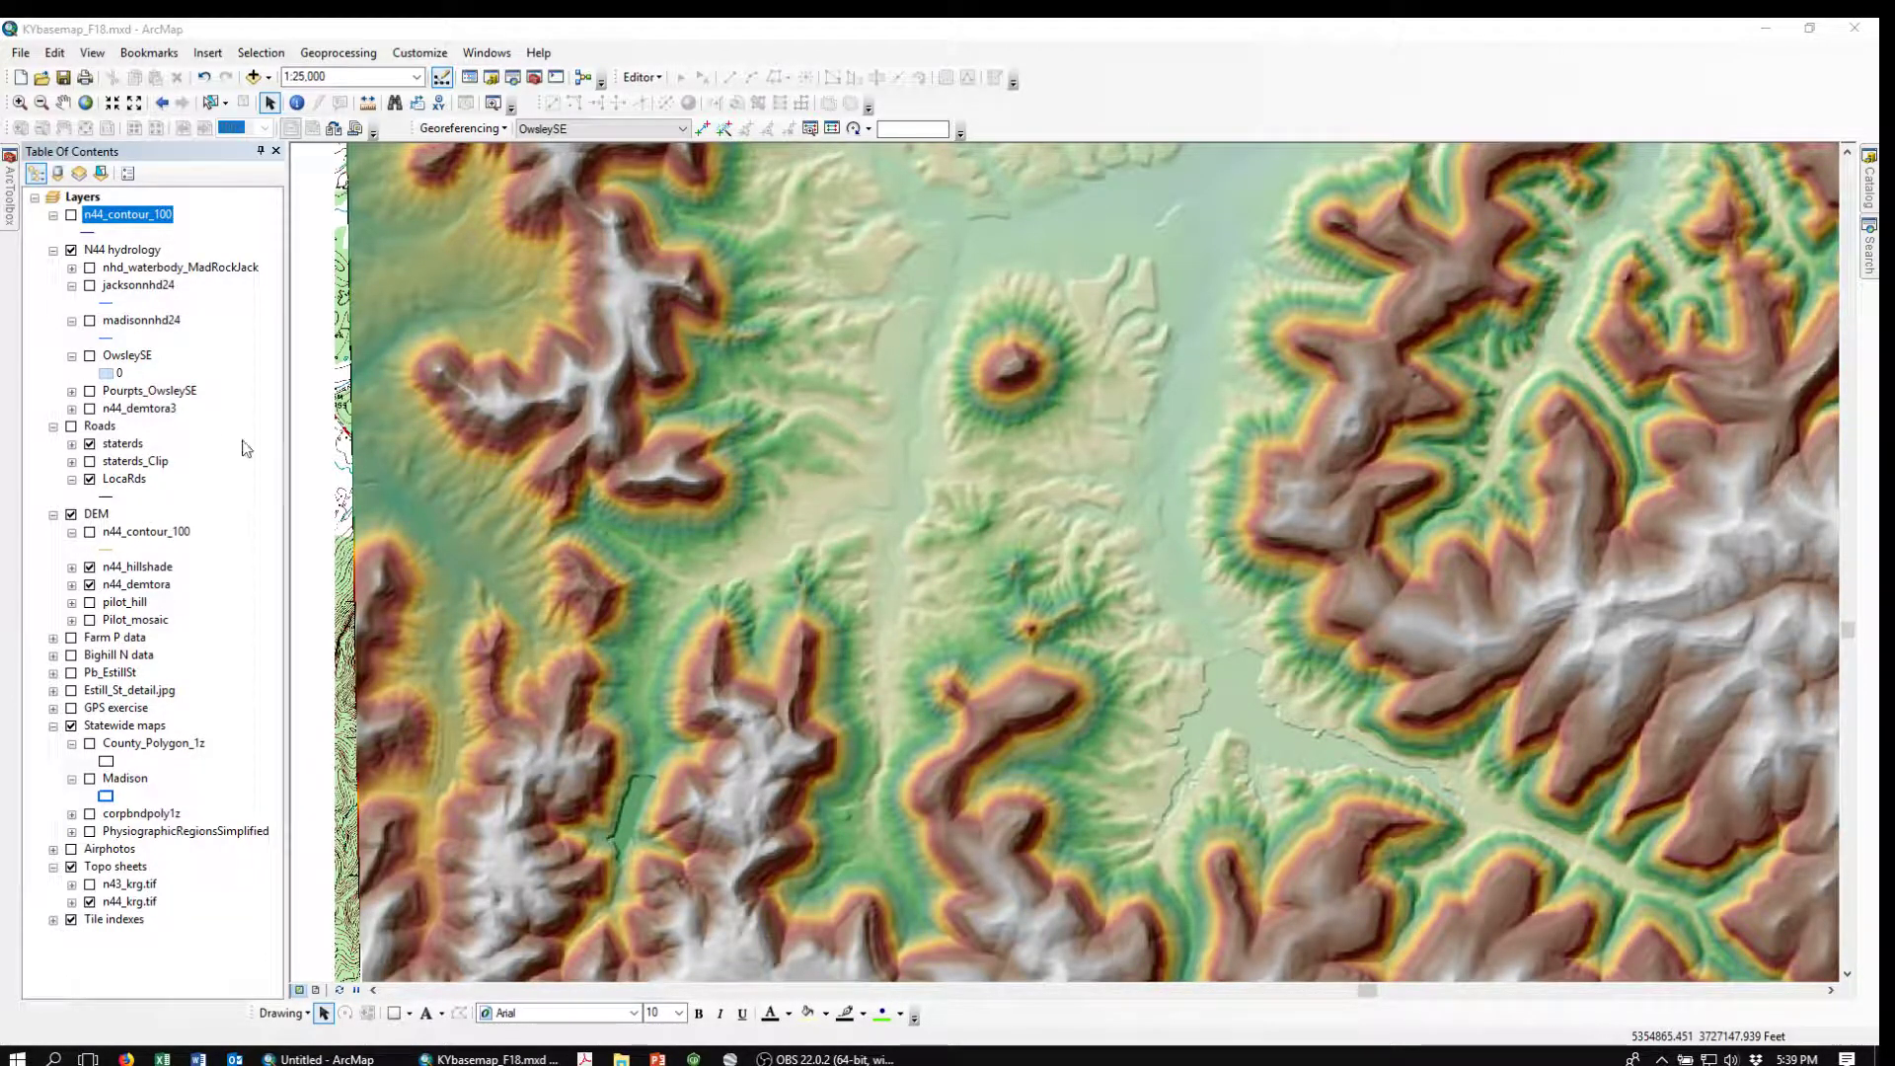
Display the nhd_waterbody_MadRockJack, jacksonnhd24 and madisonnhd24 layers over the hillshade, and briefly show the Roads group with them
left_click(90, 269)
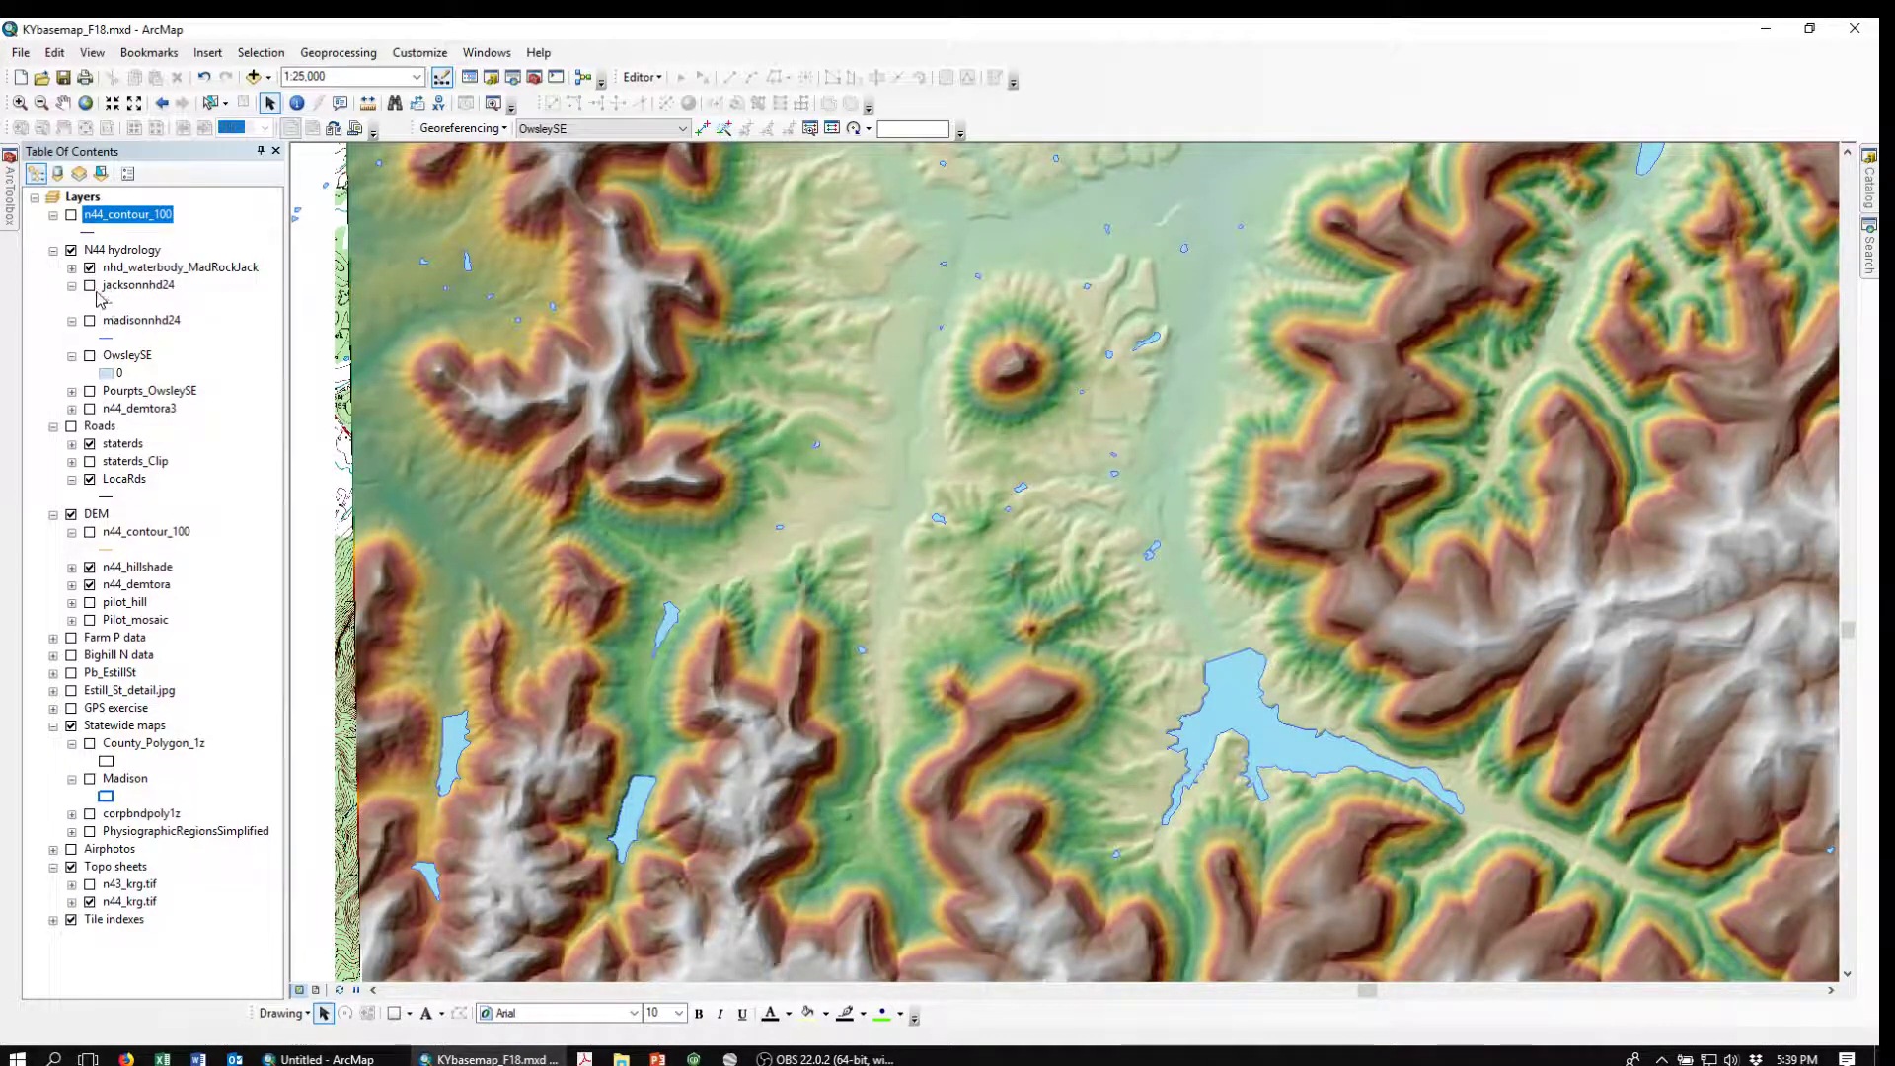
left_click(91, 286)
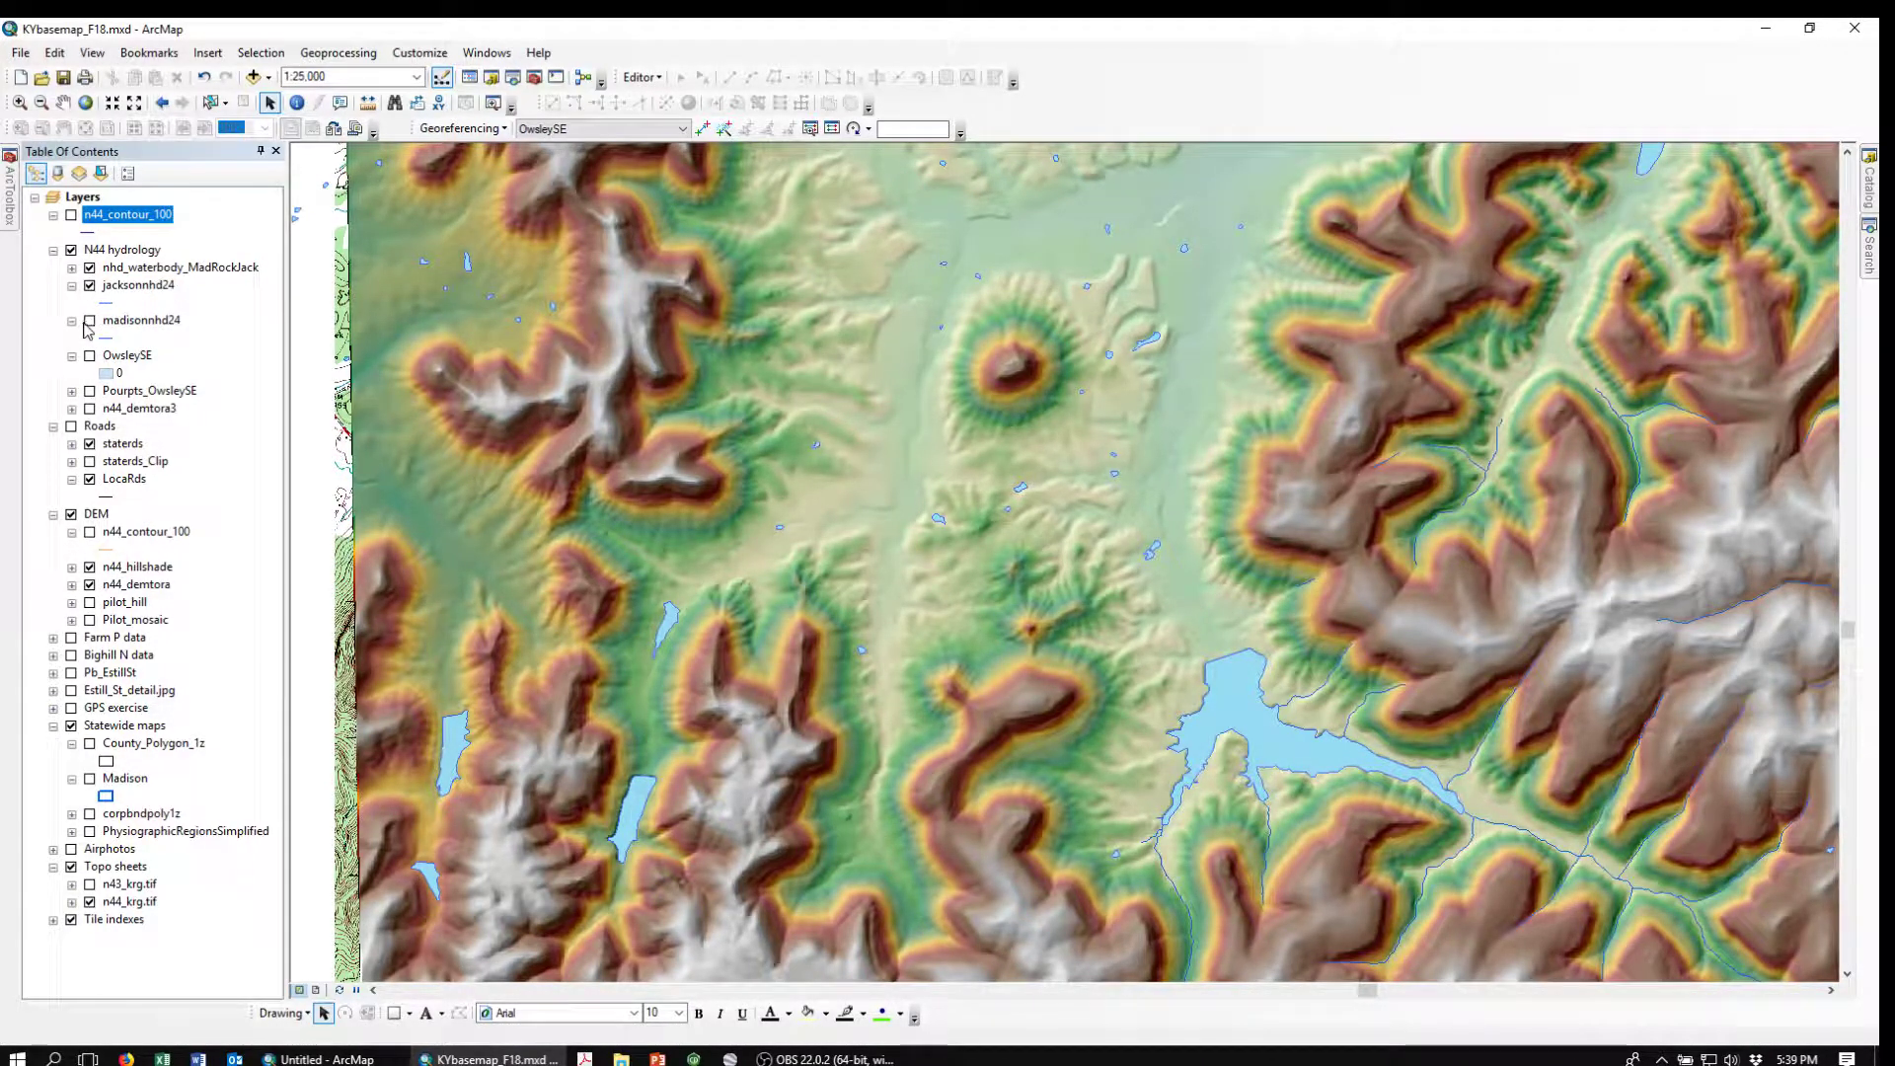
left_click(91, 322)
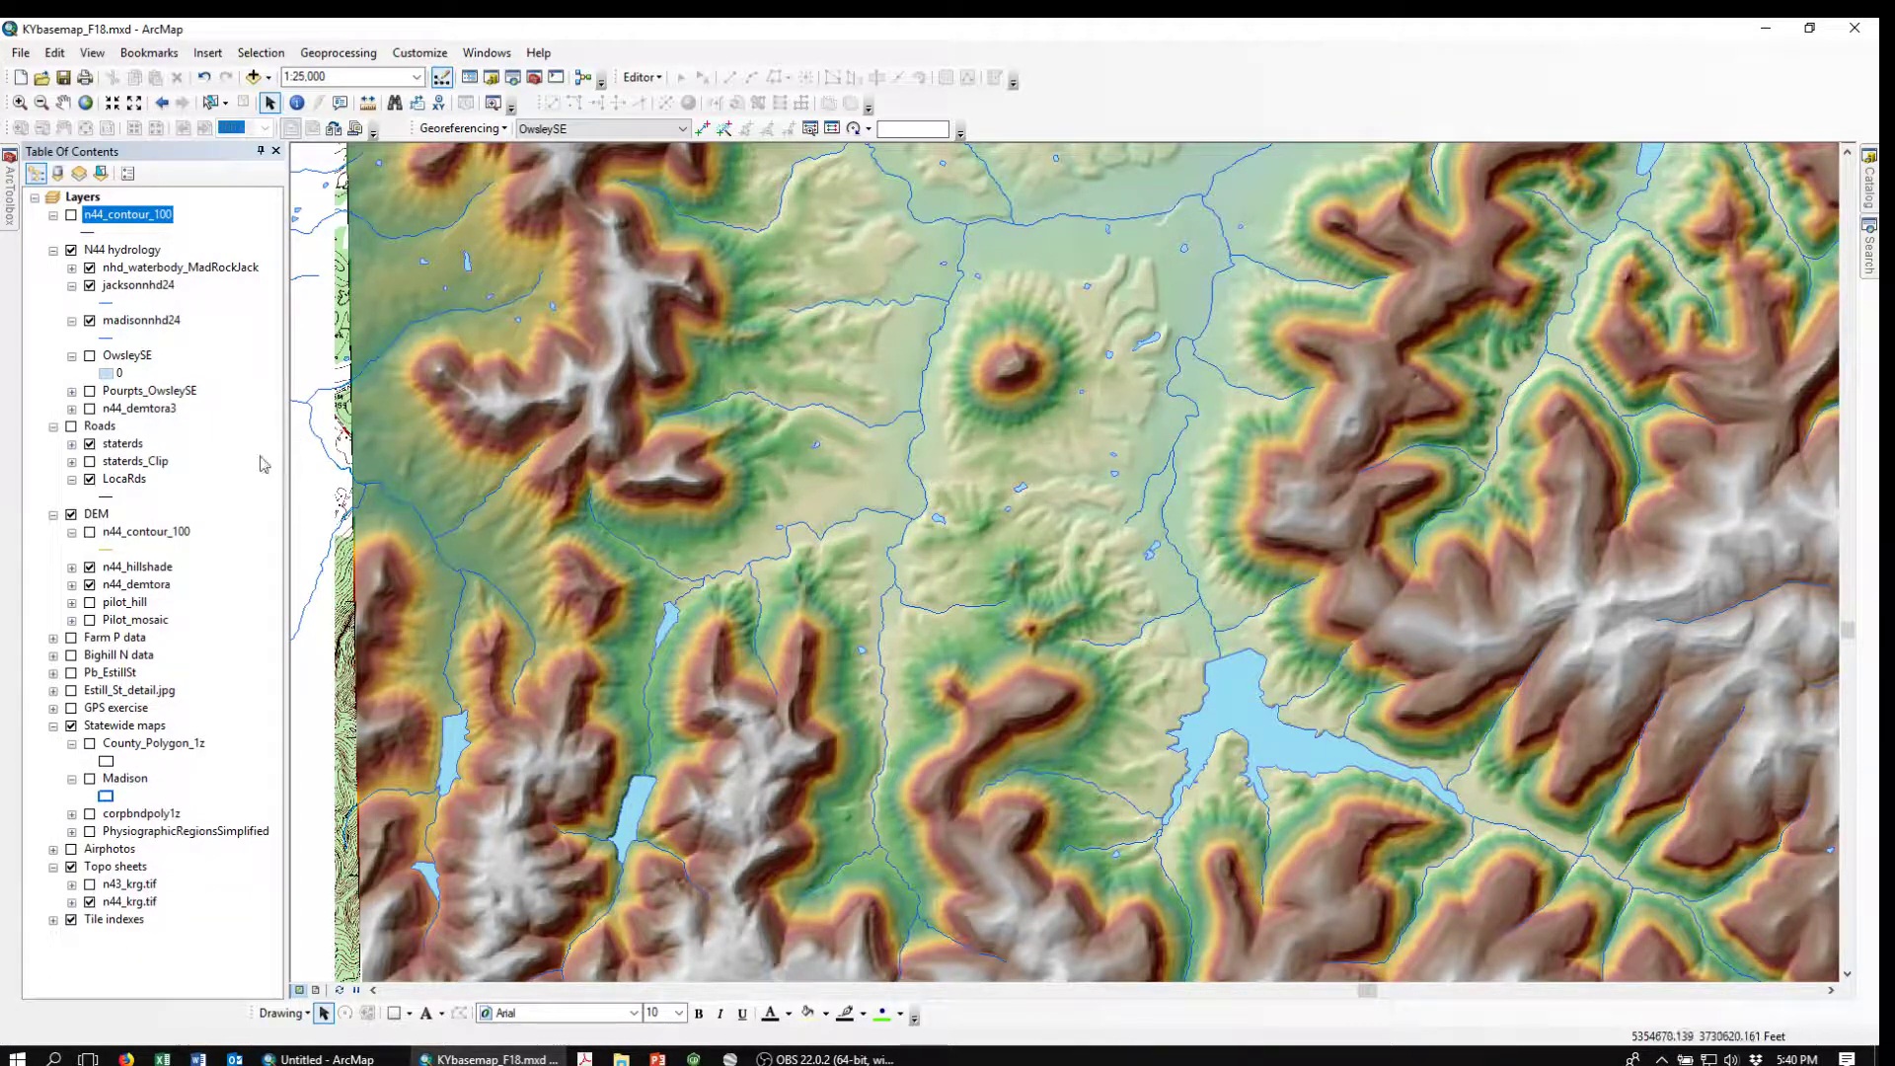
left_click(71, 428)
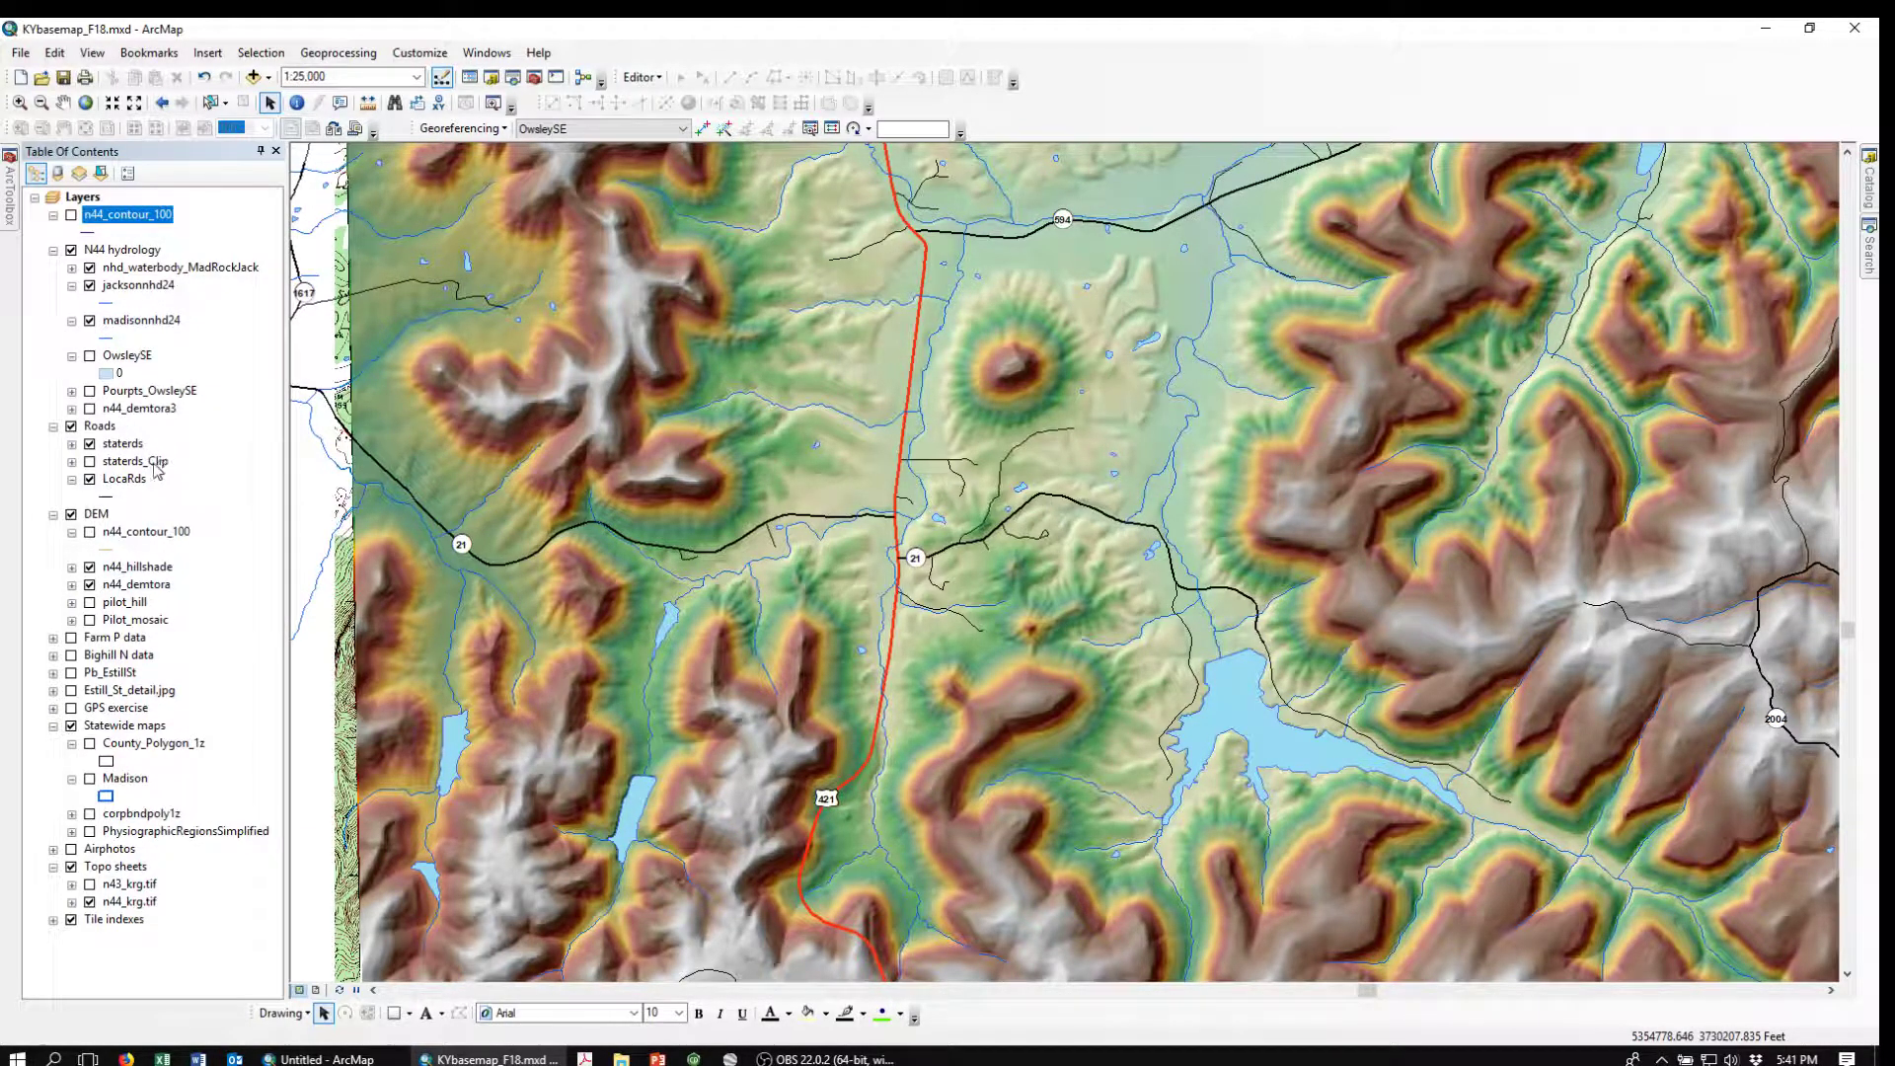
left_click(71, 427)
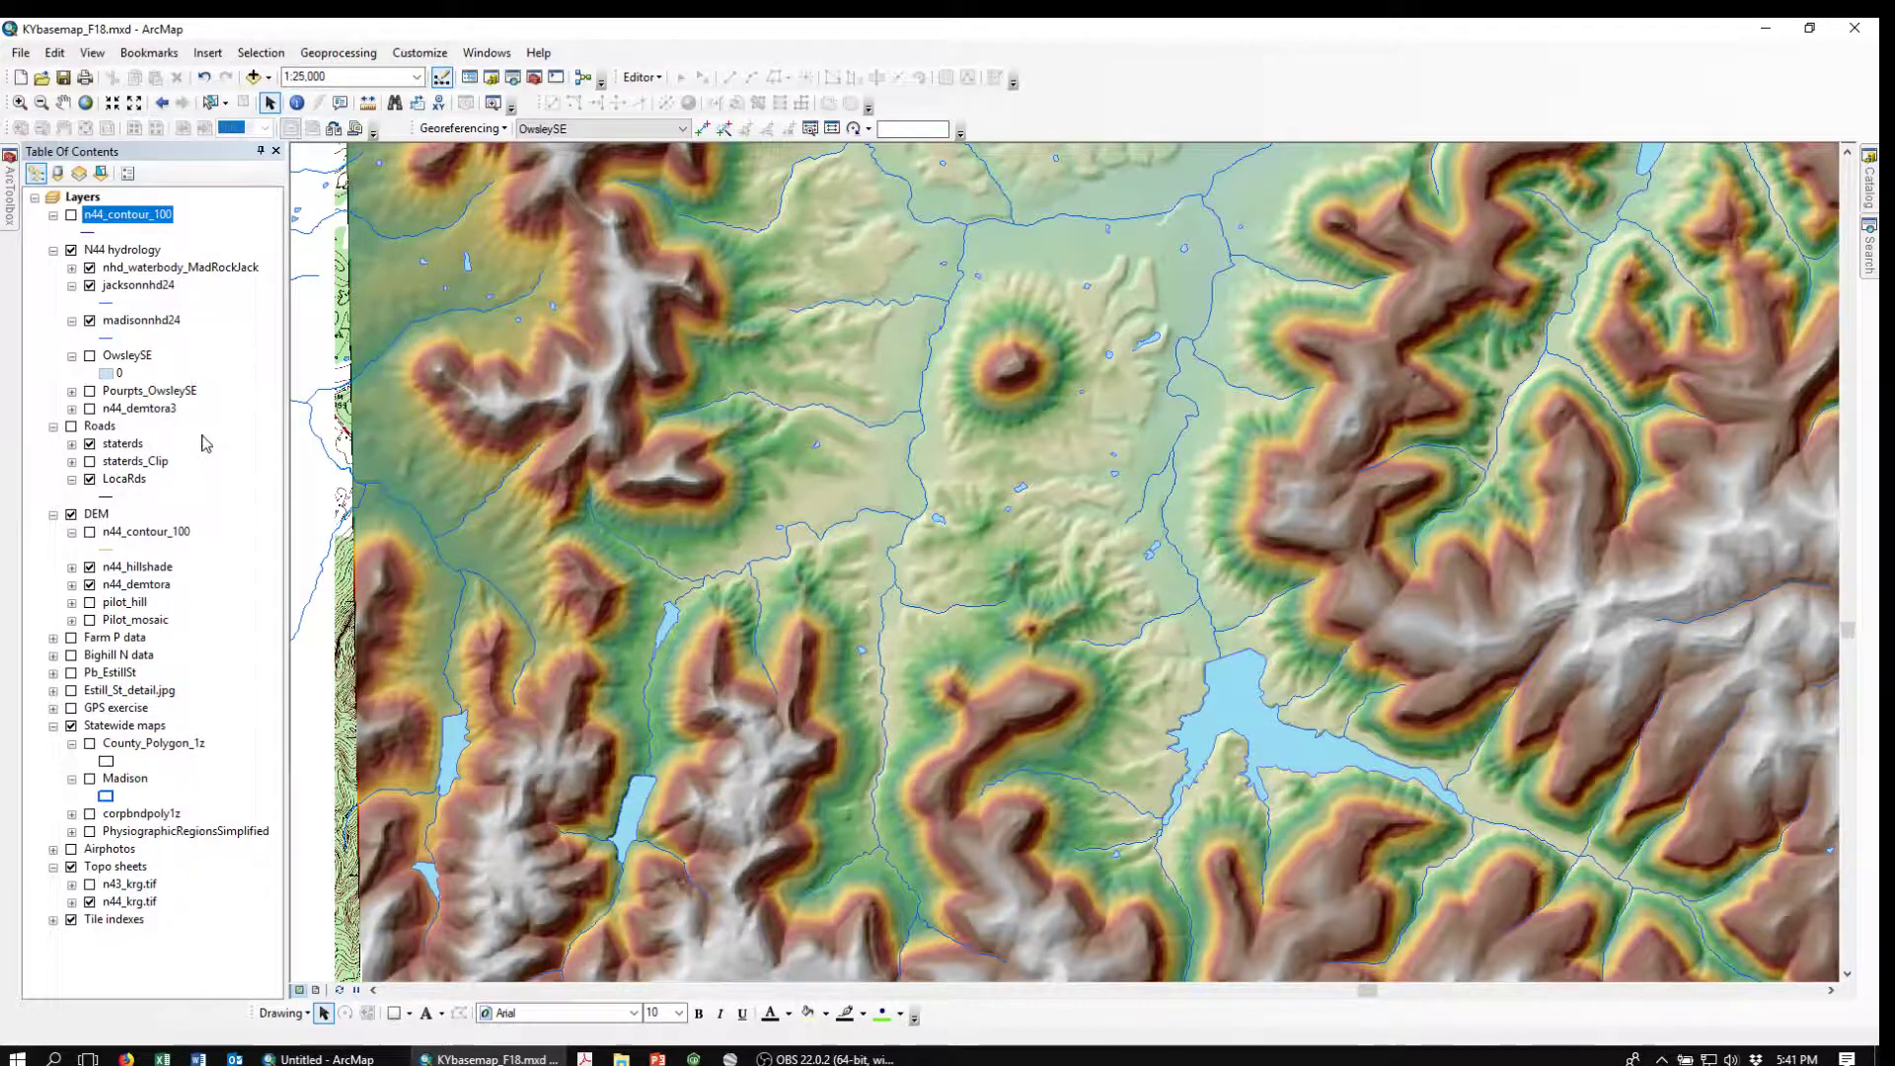
Hide the nhd_waterbody_MadRockJack, jacksonnhd24 and madisonnhd24 layers in the N44 hydrology group
left_click(89, 268)
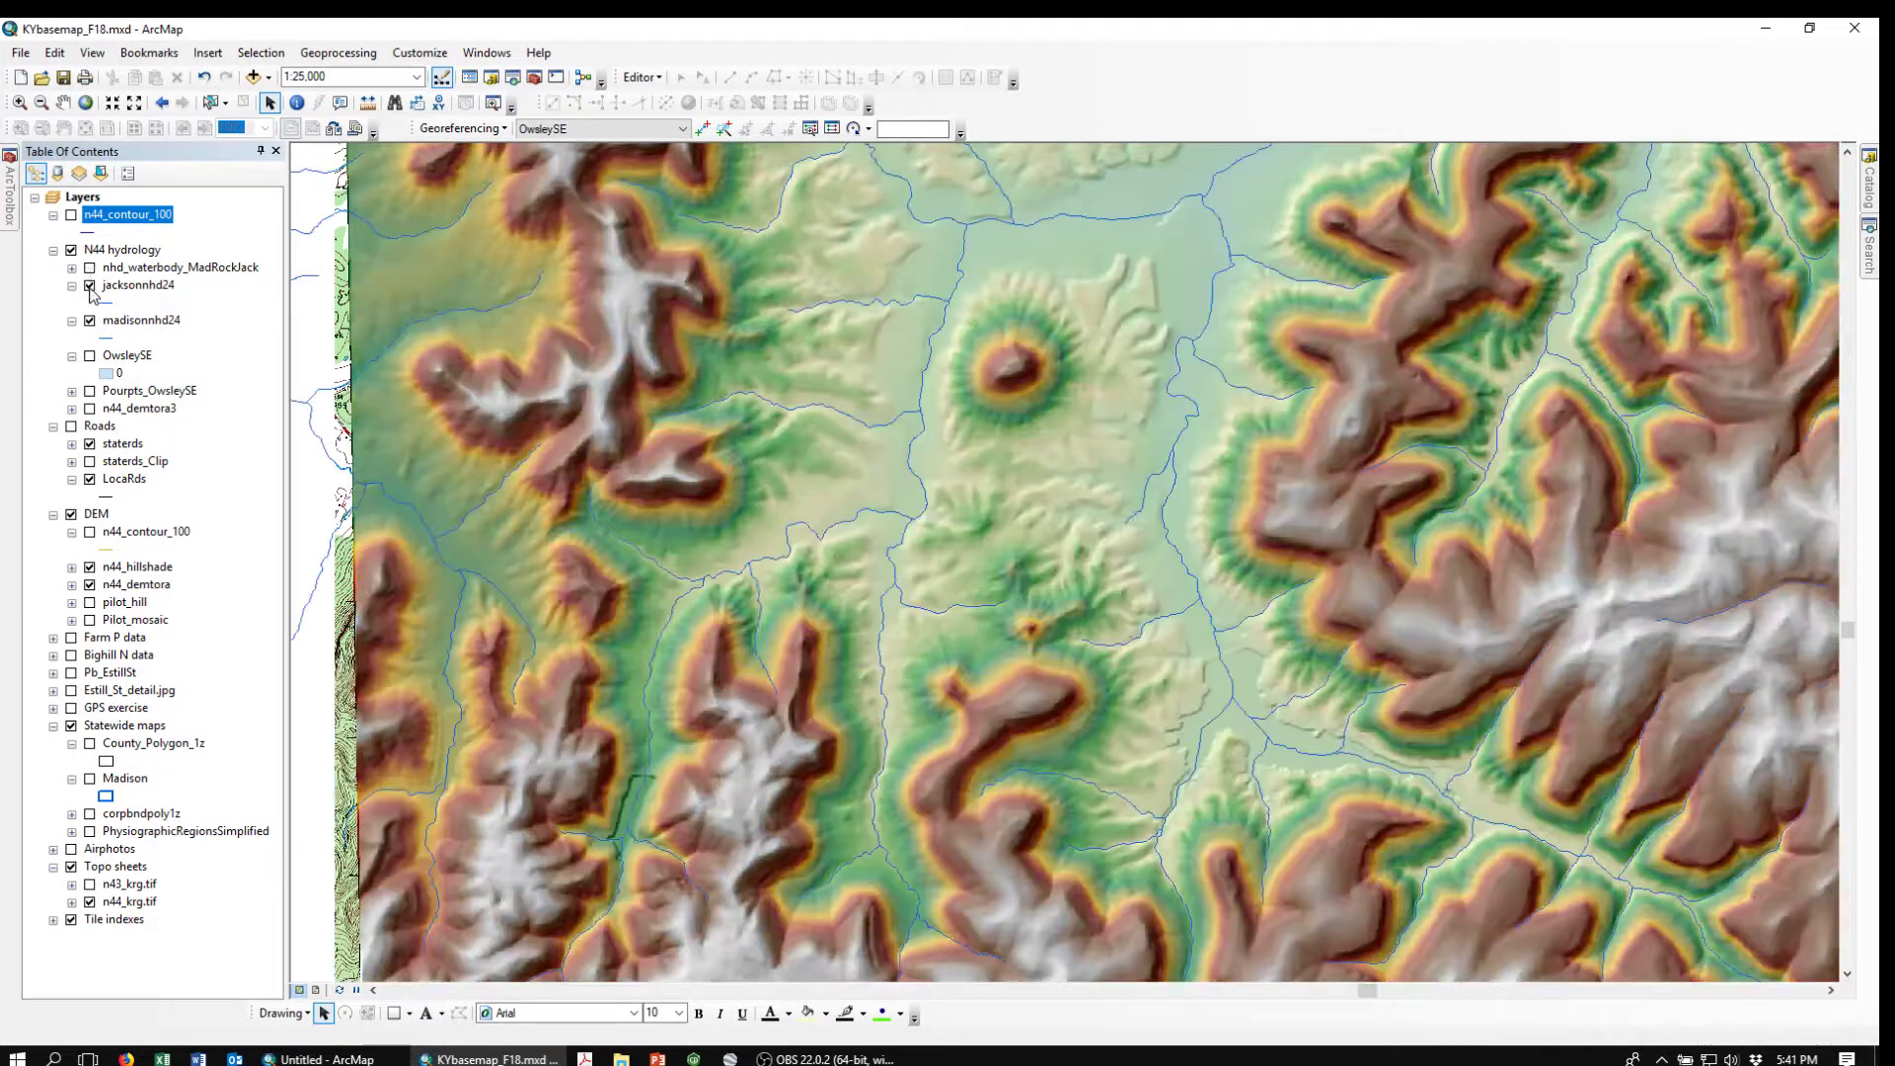
left_click(94, 288)
left_click(90, 286)
left_click(90, 321)
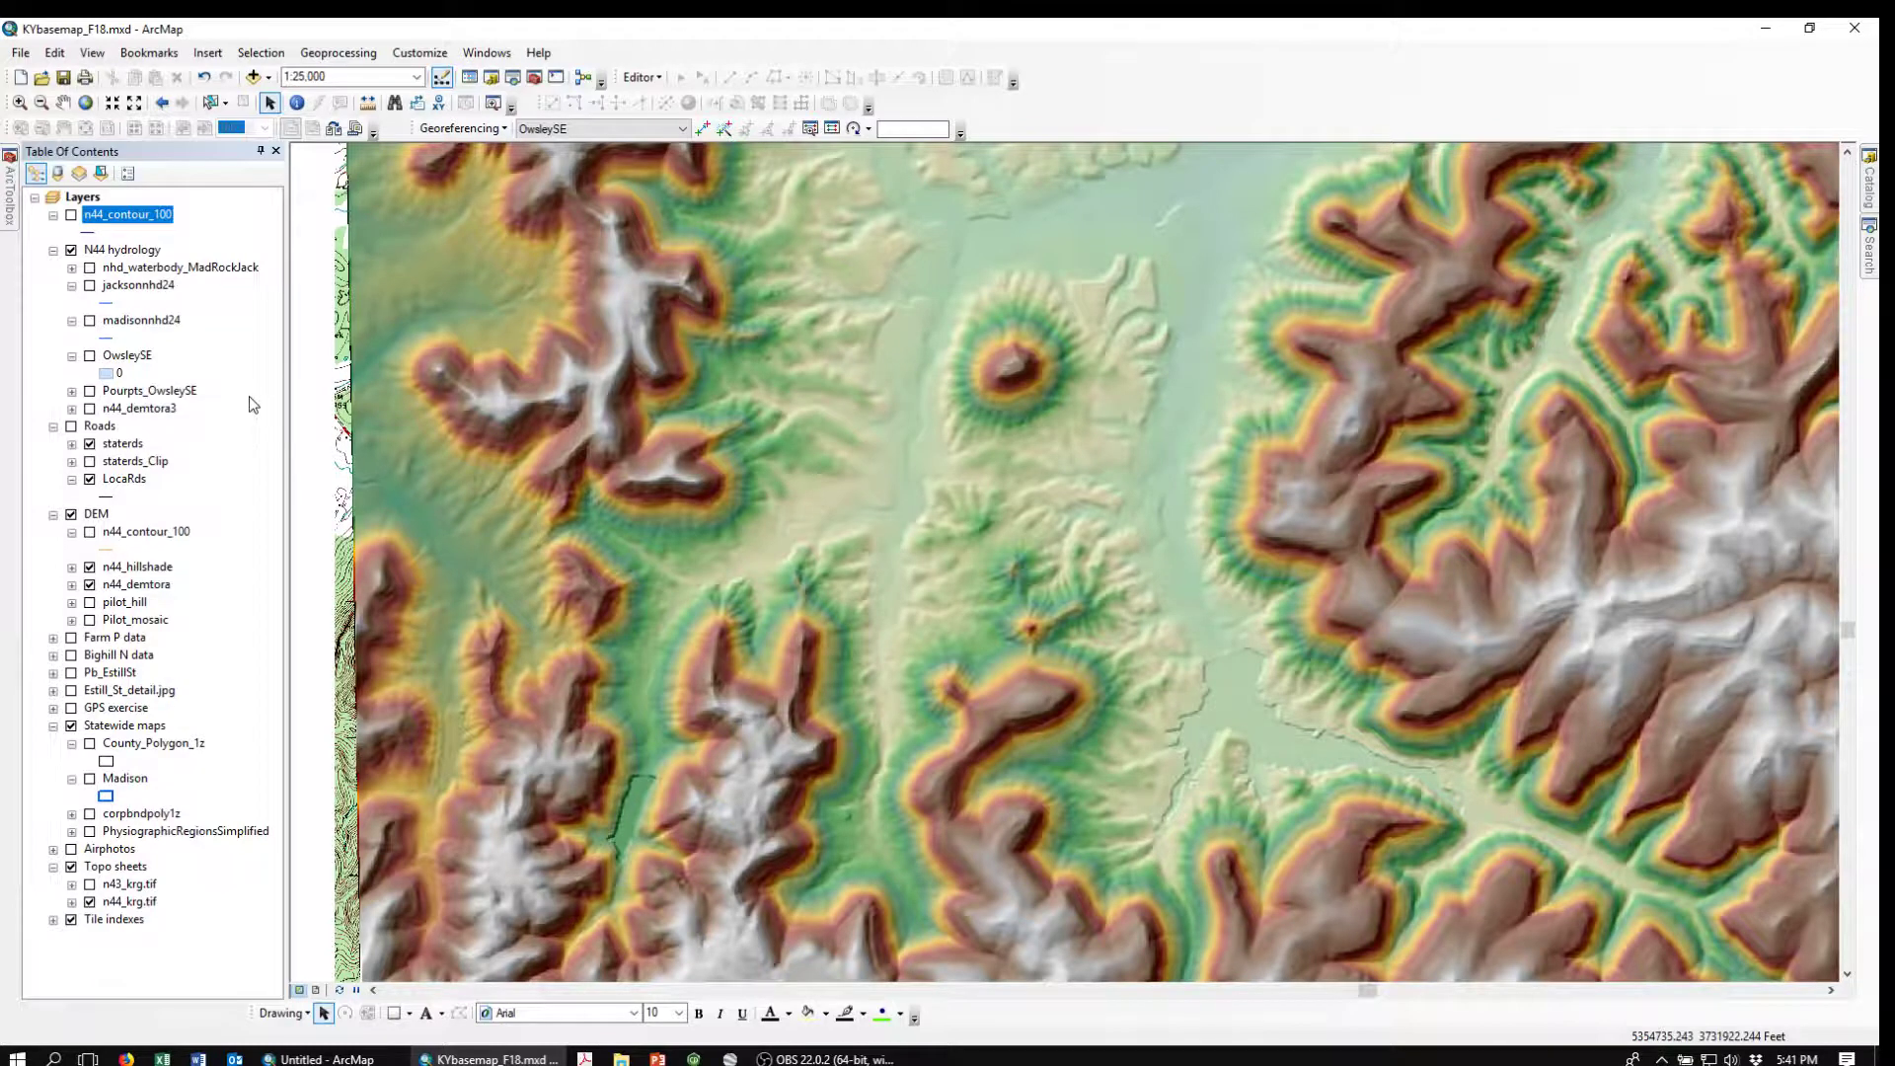
Start the Fill tool from the Spatial Analyst Hydrology toolset with n44_demtora from the DEM group as the input surface raster
mouse_move(12, 208)
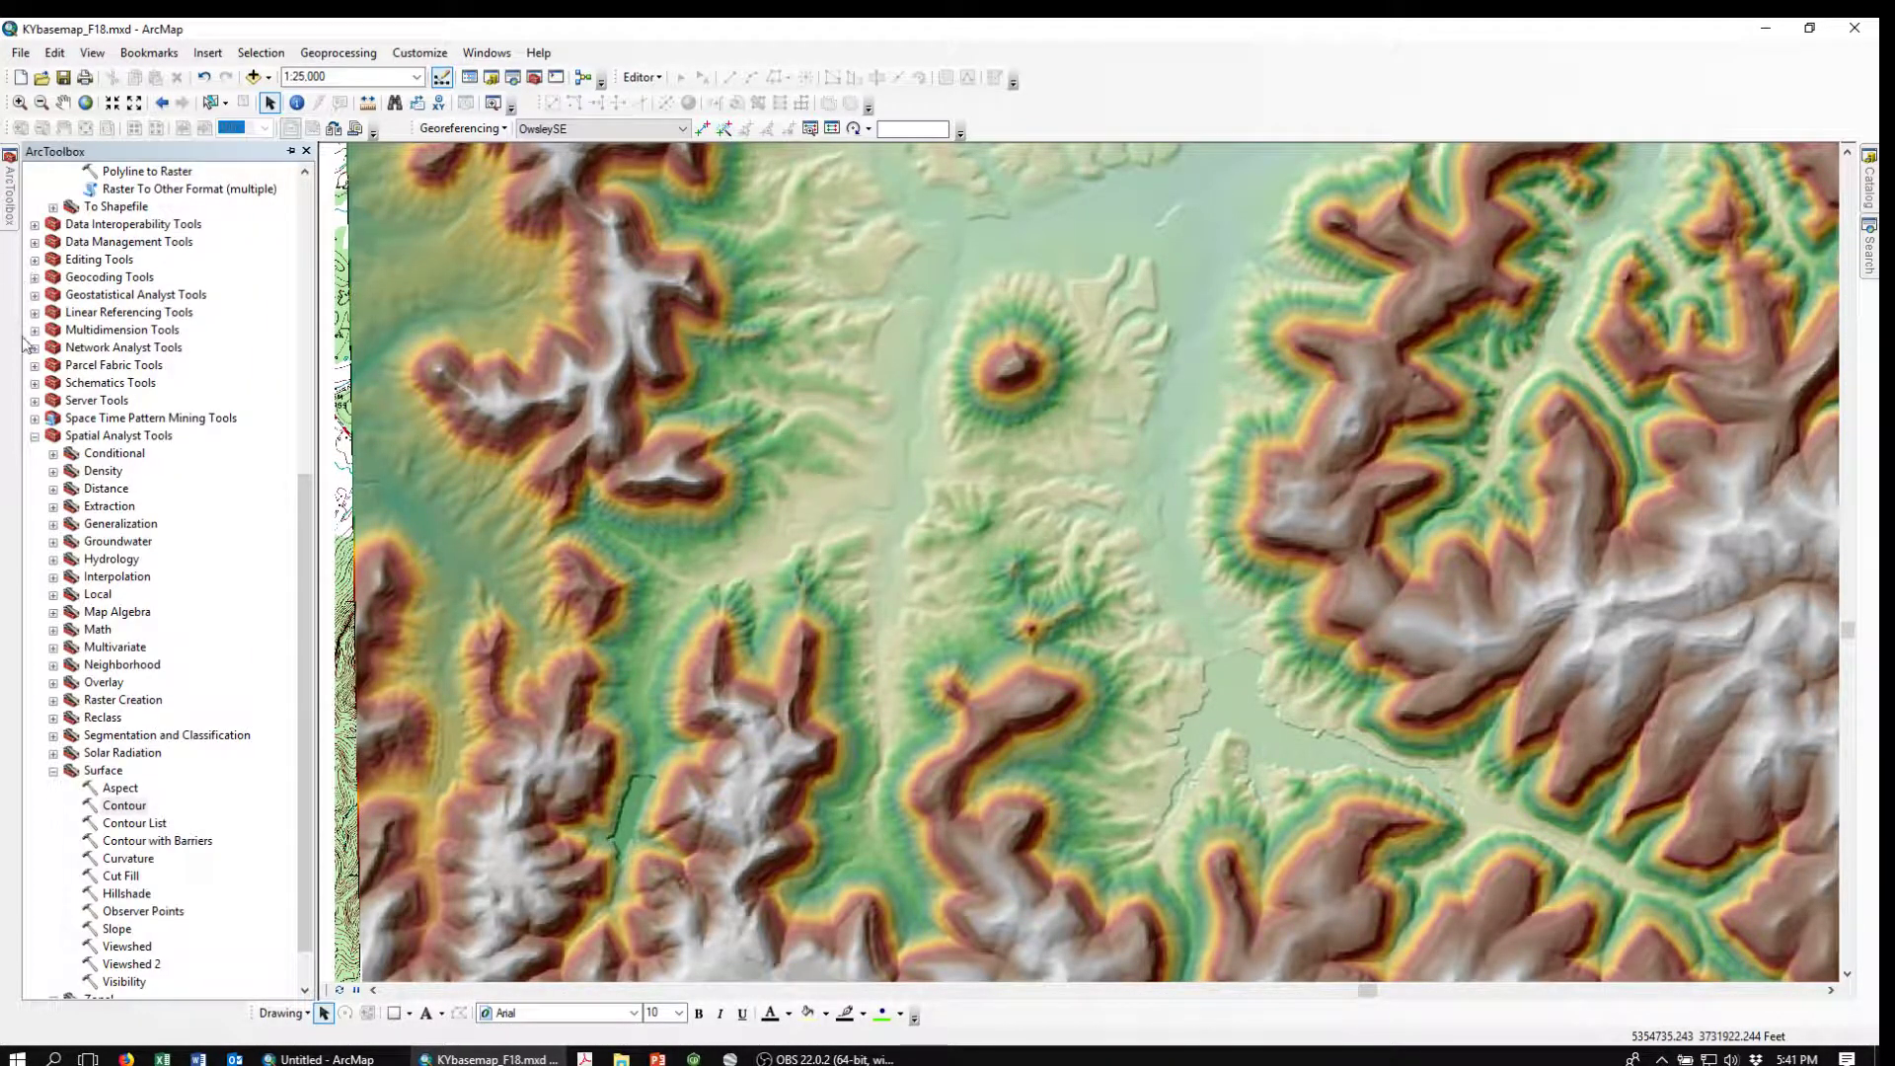
double_click(95, 560)
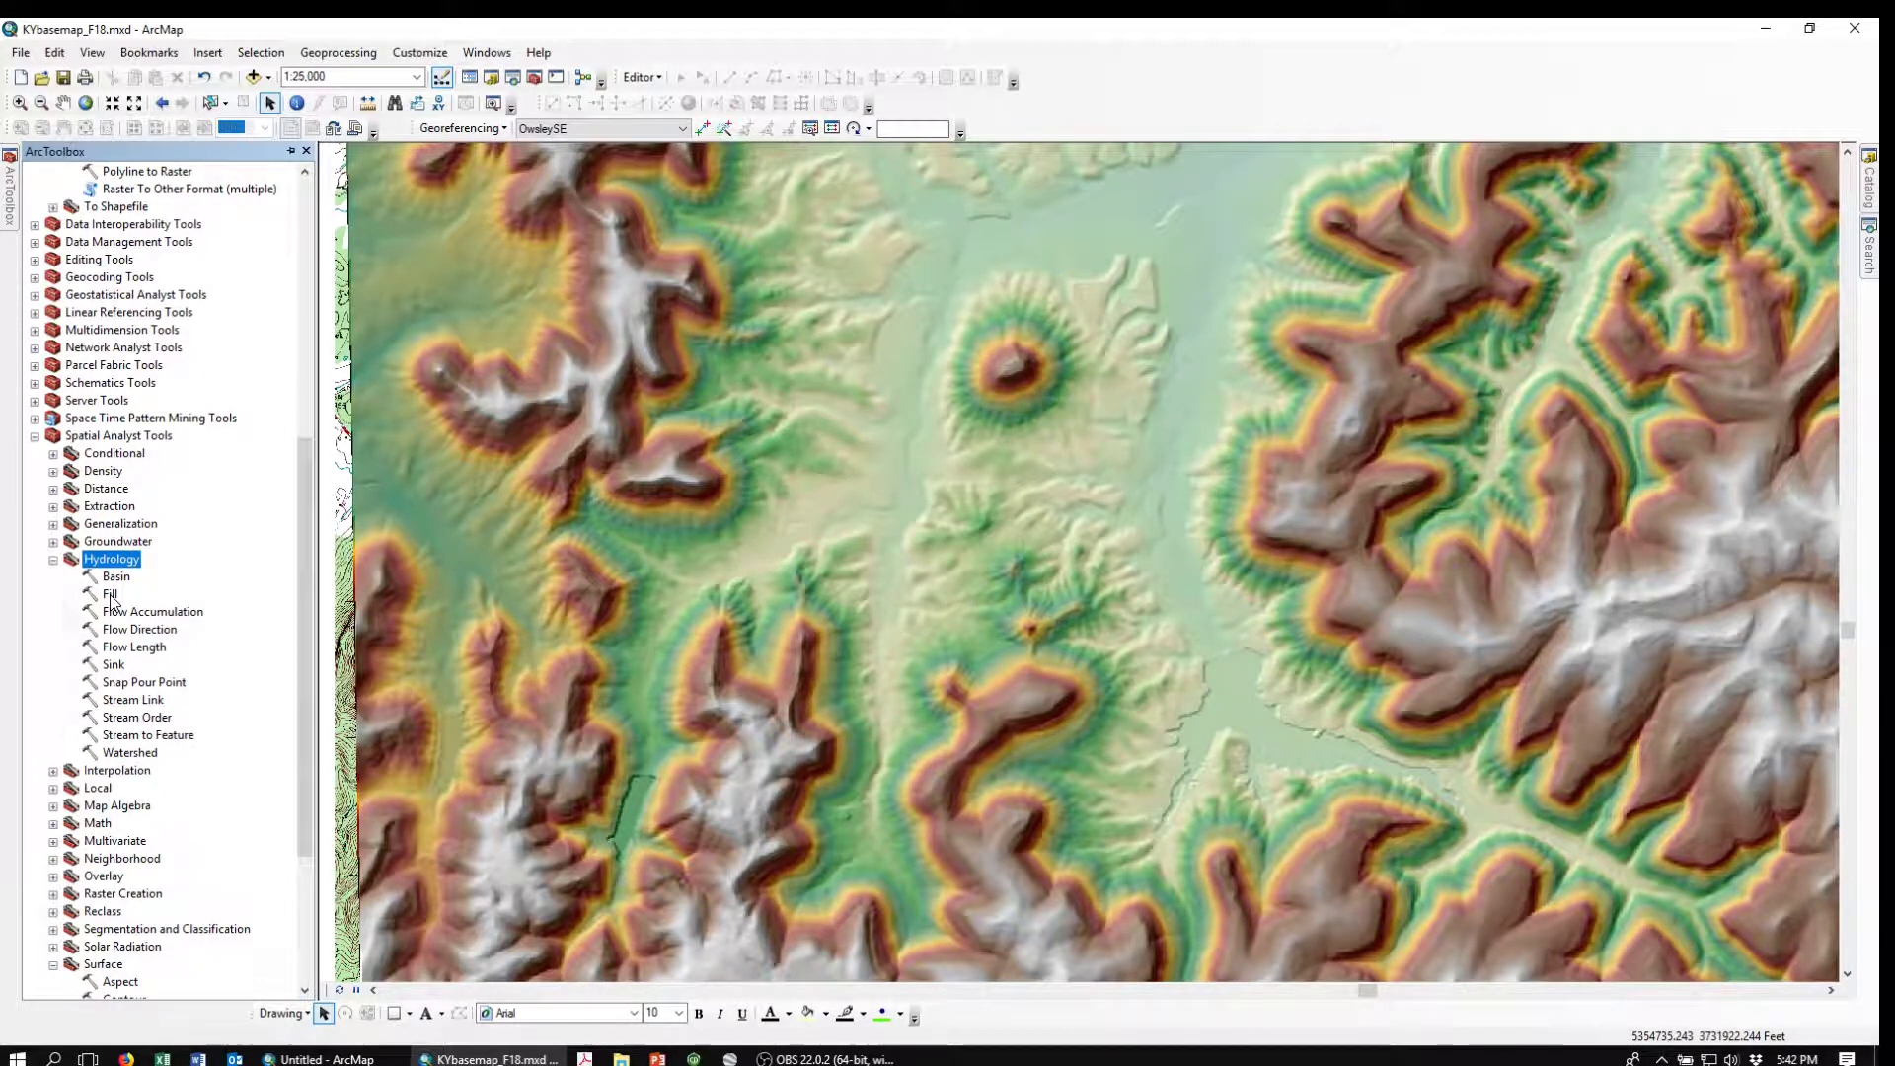
double_click(109, 595)
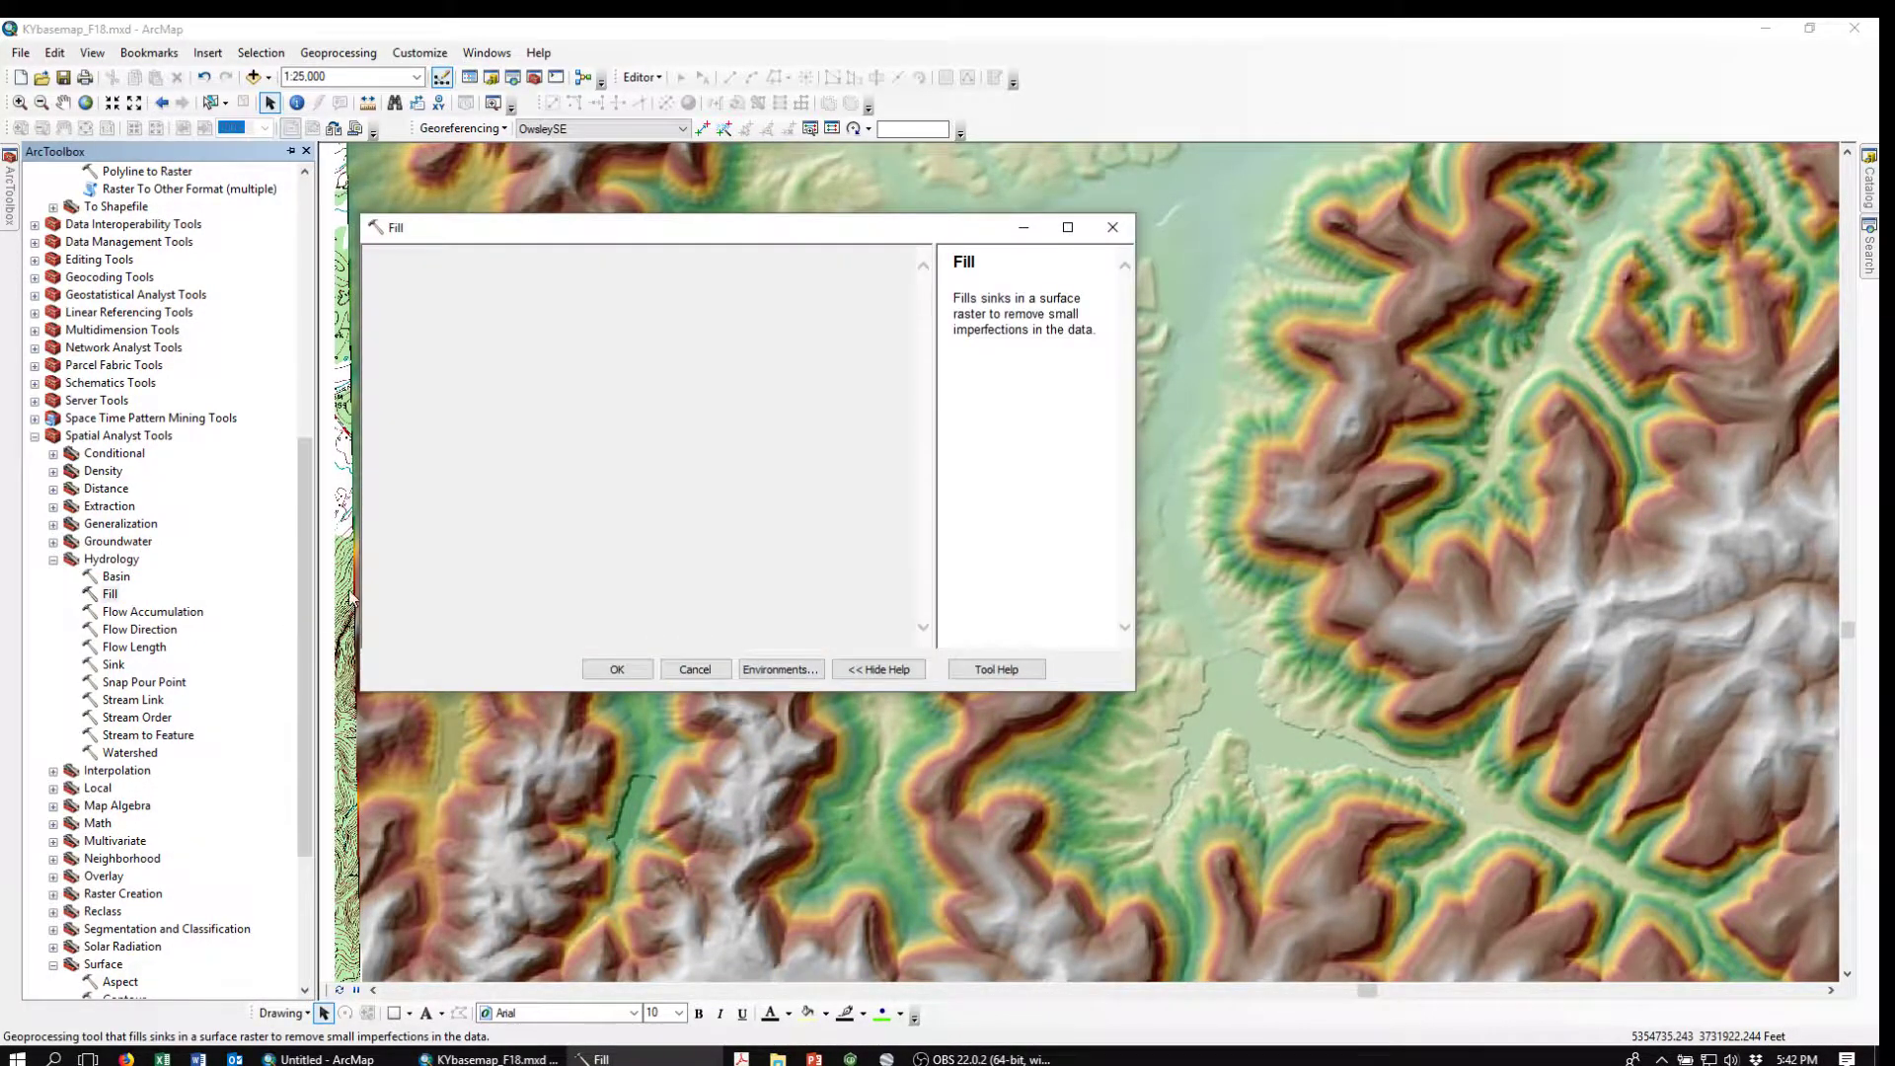
left_click(863, 284)
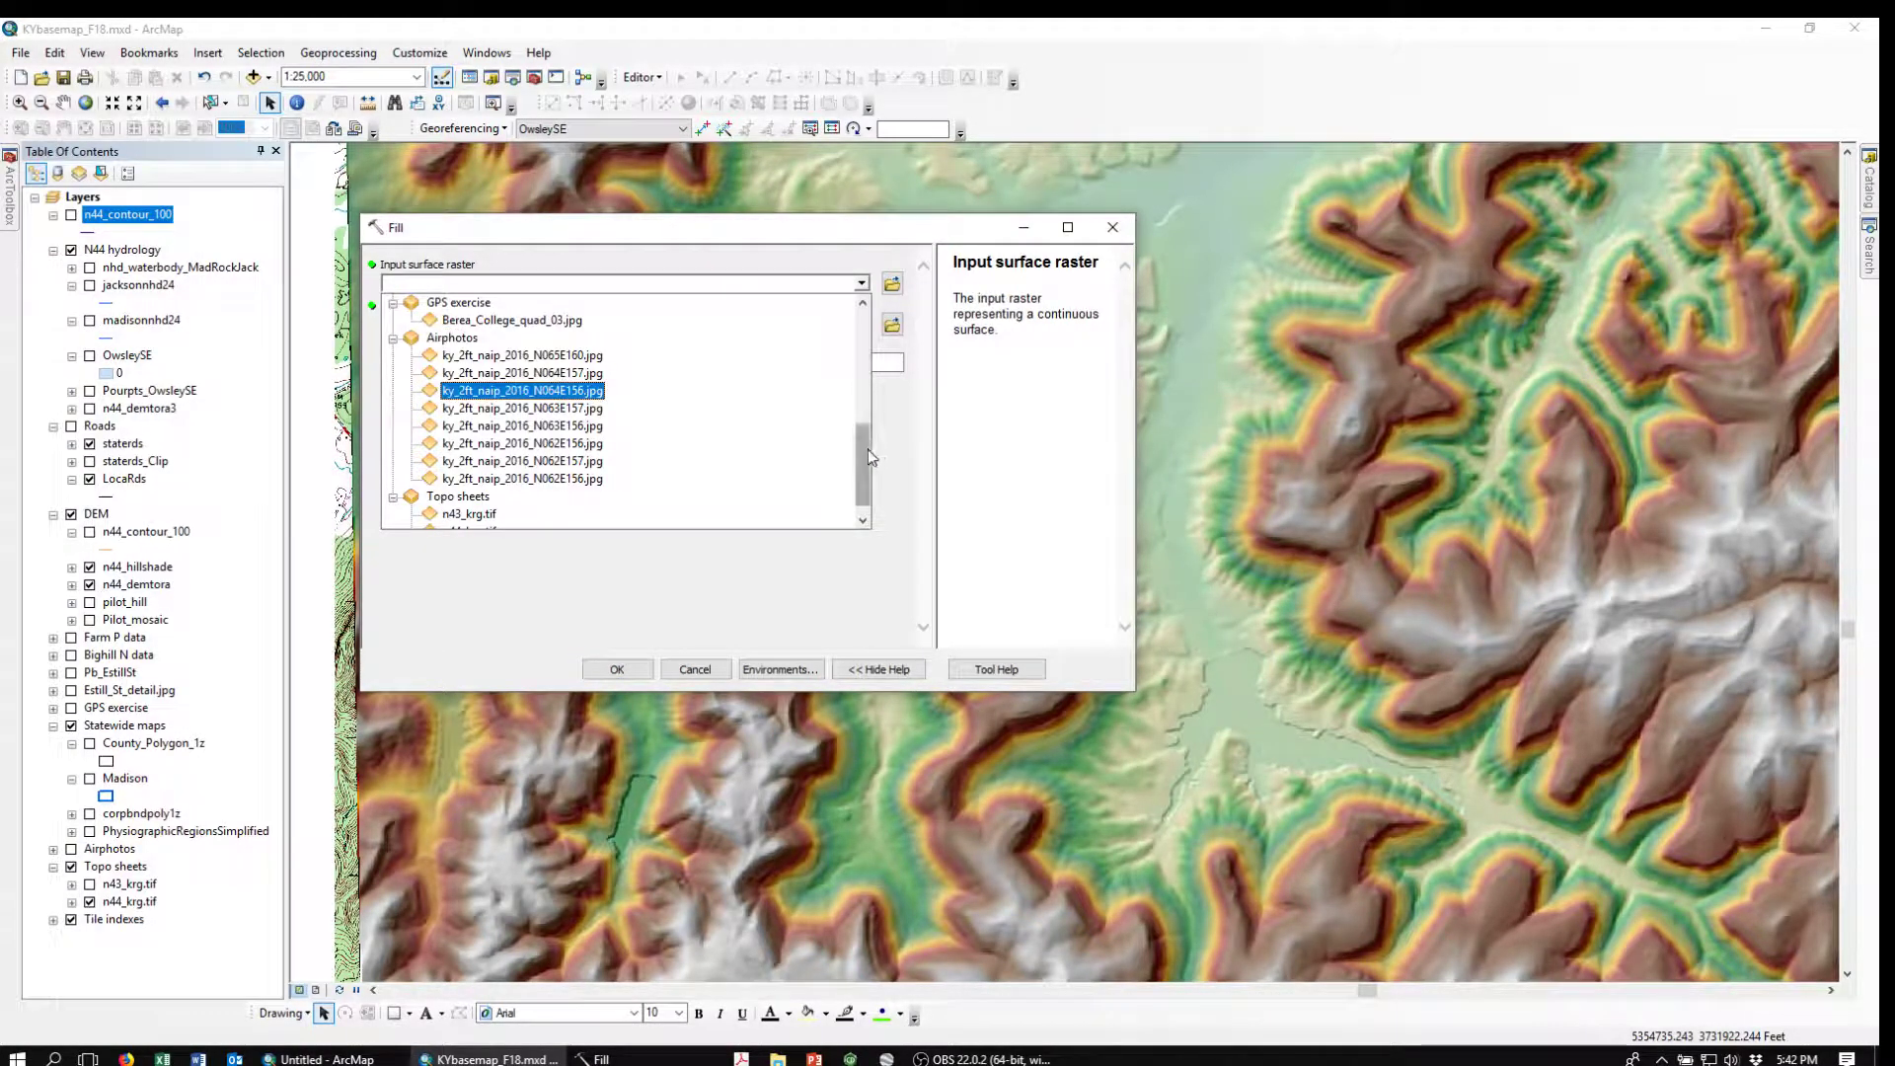
left_click_drag(868, 449, 866, 335)
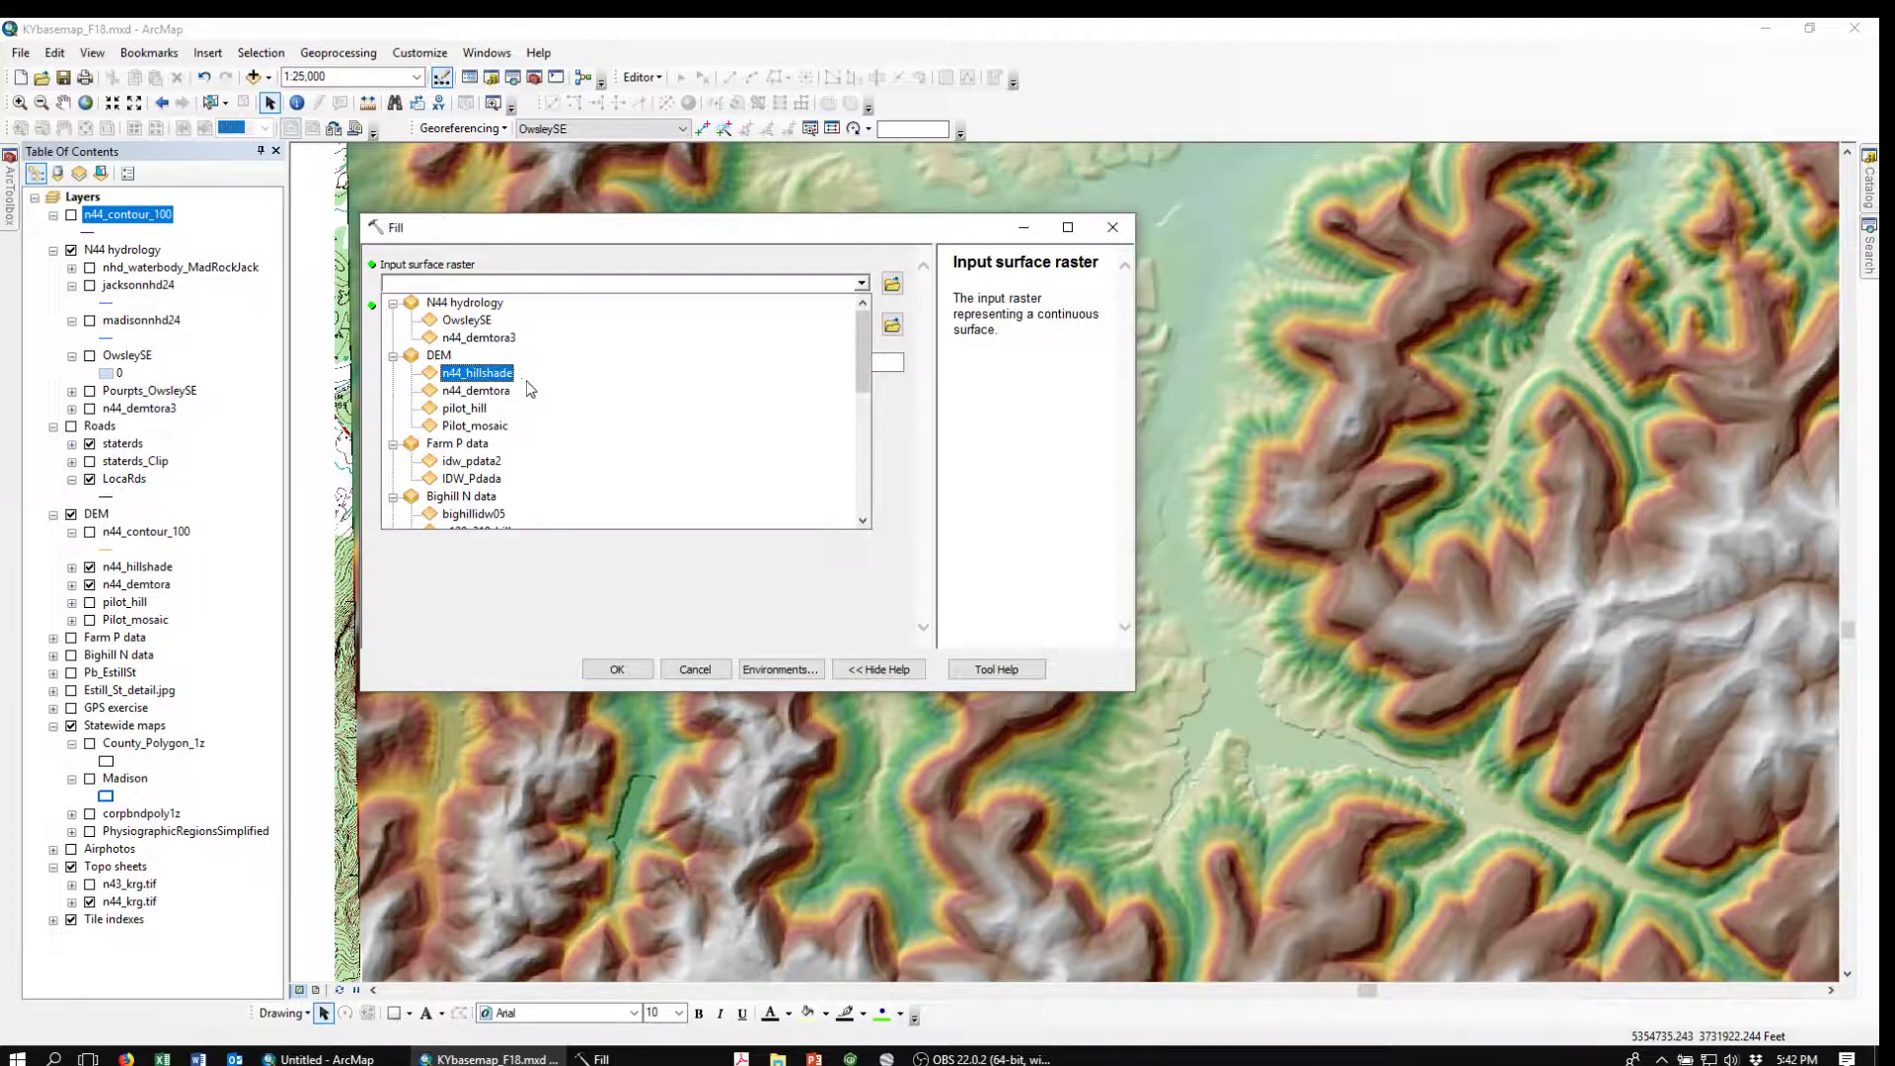
left_click(470, 392)
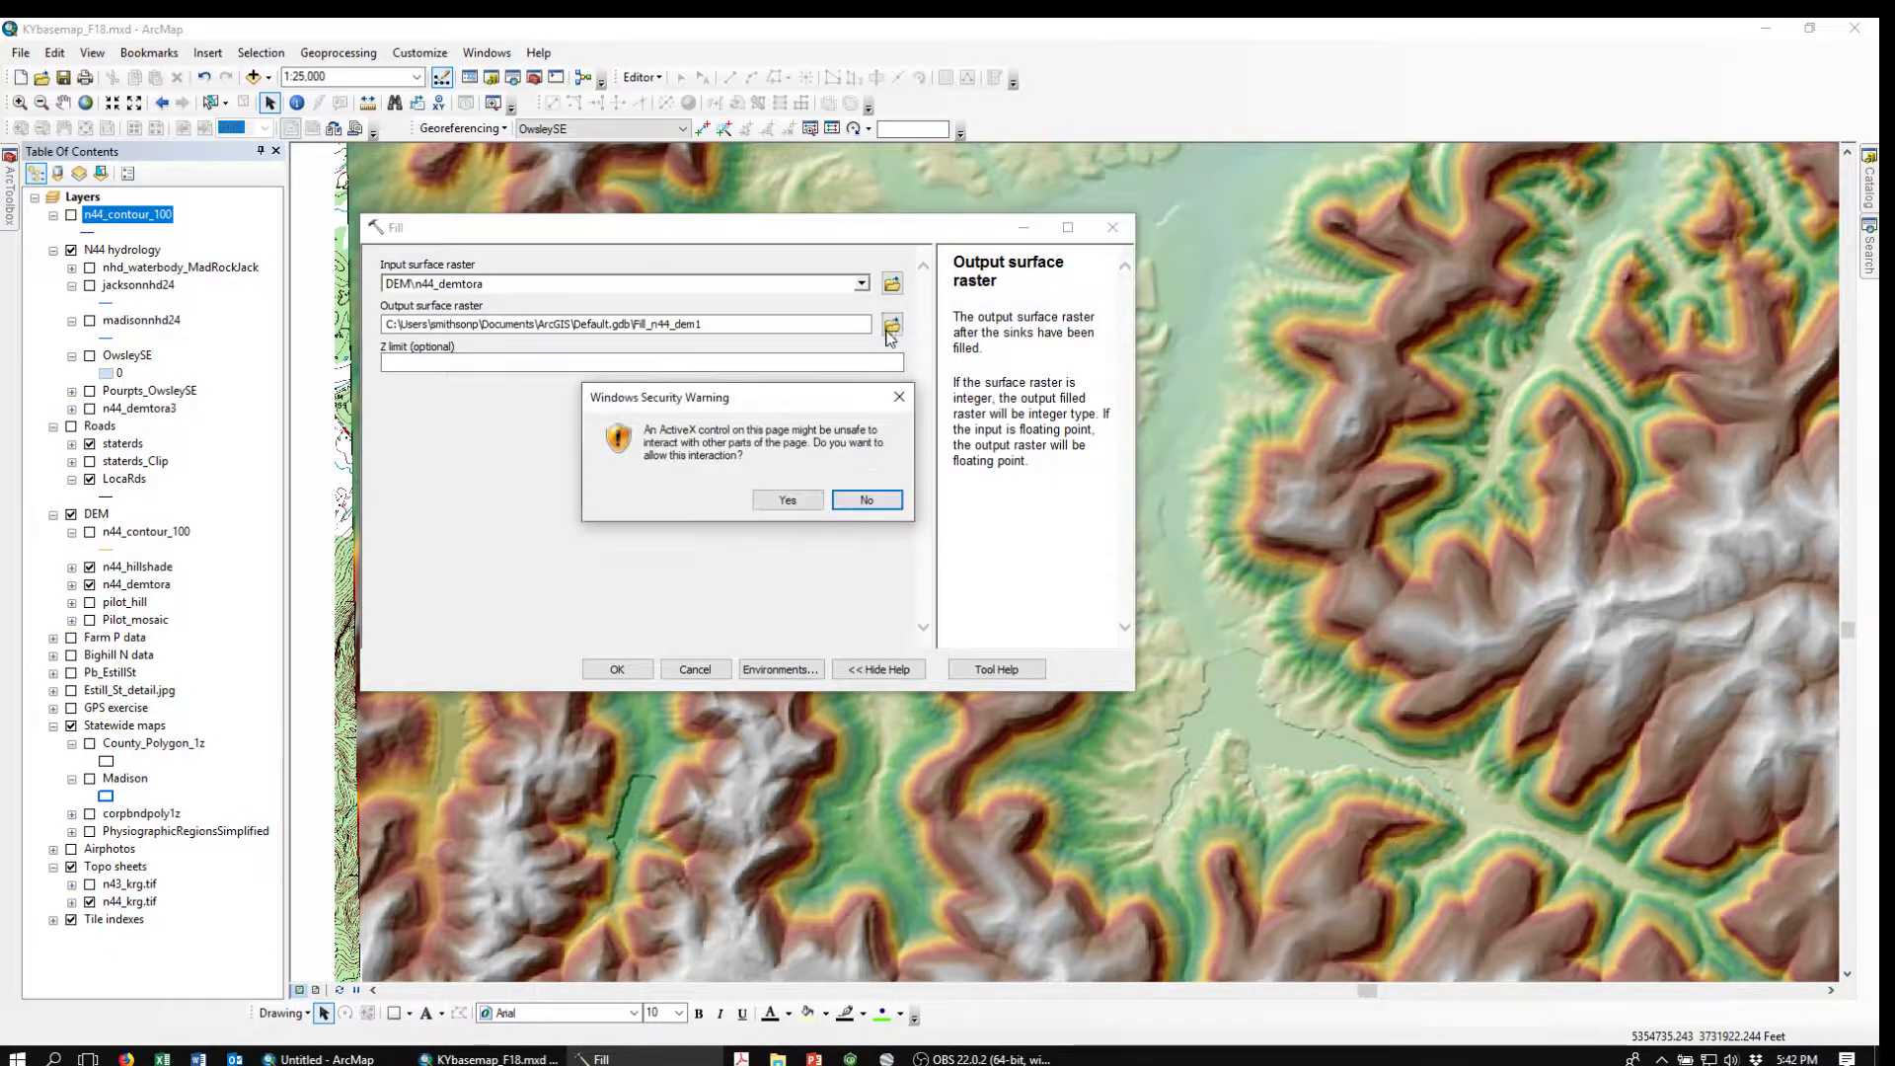
Set the output surface raster to n44_fill in the DEM2 folder, run Fill, and dismiss its completion report
left_click(788, 505)
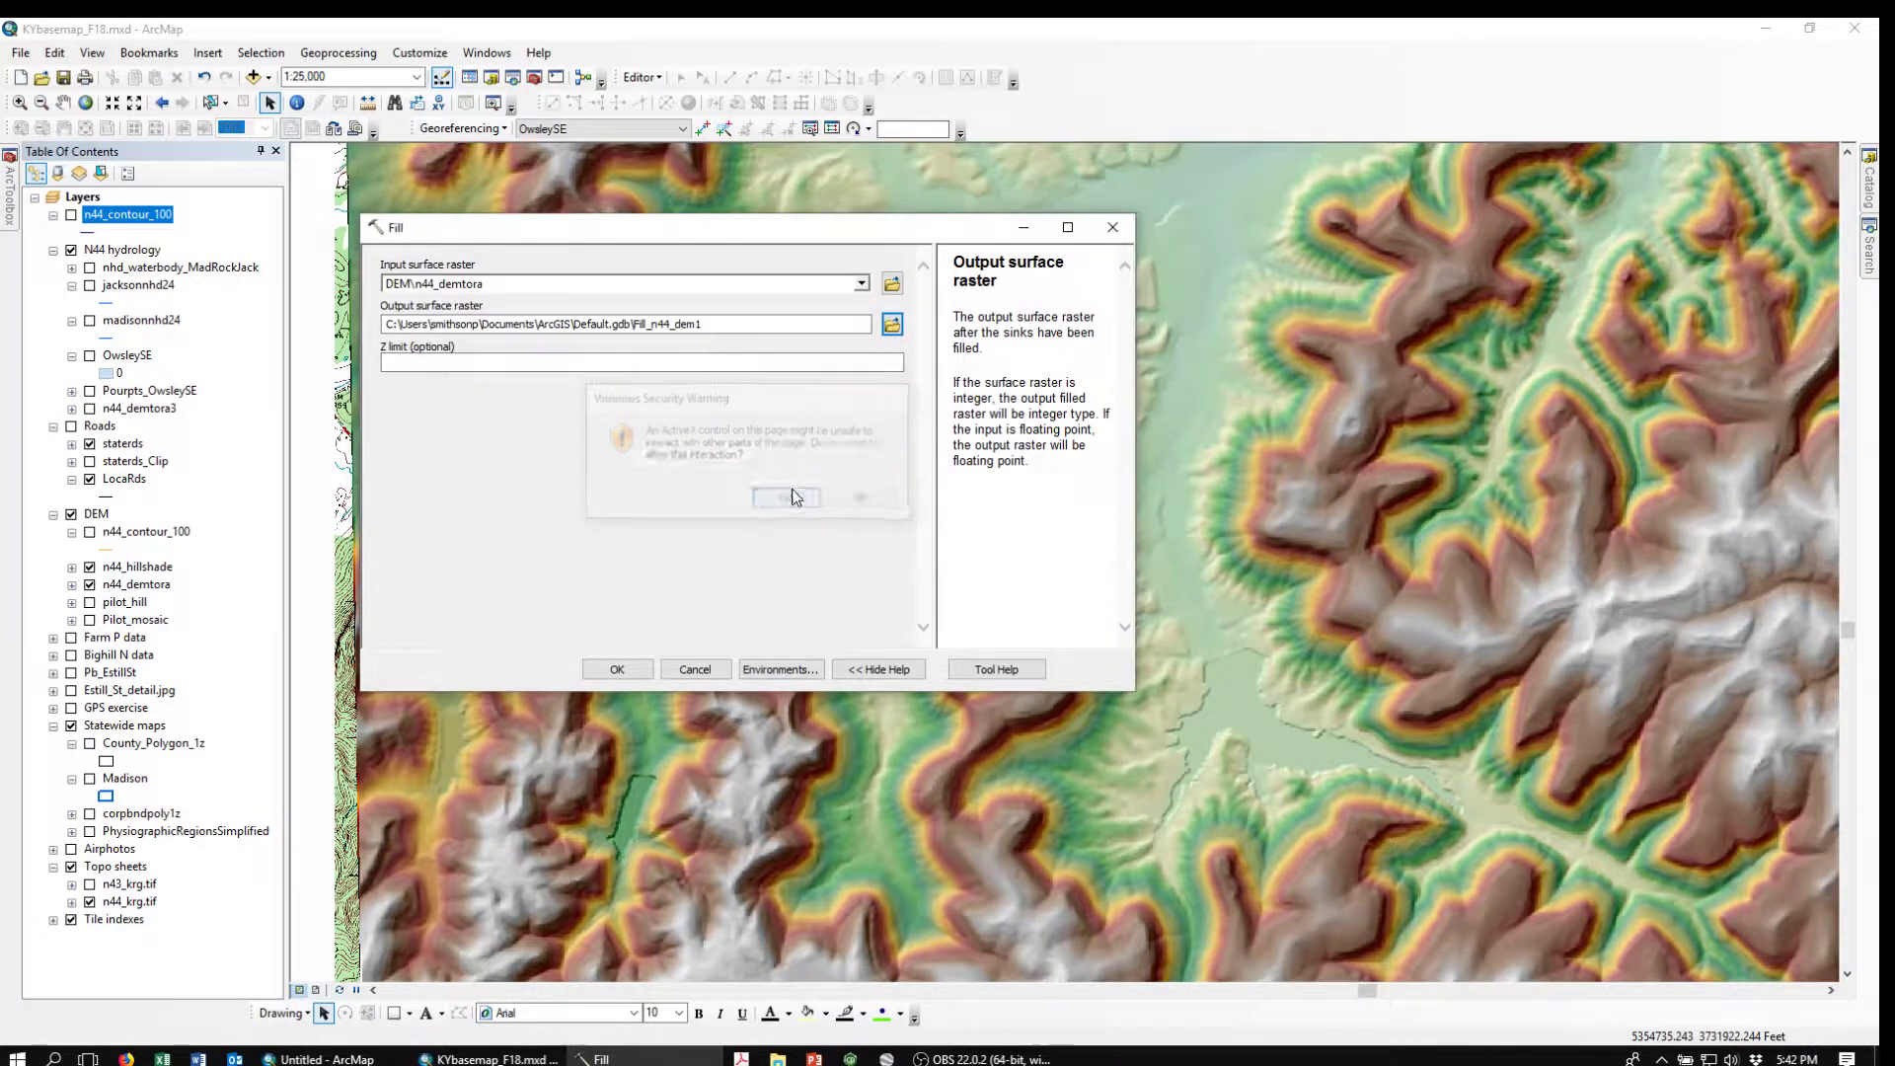
left_click(892, 327)
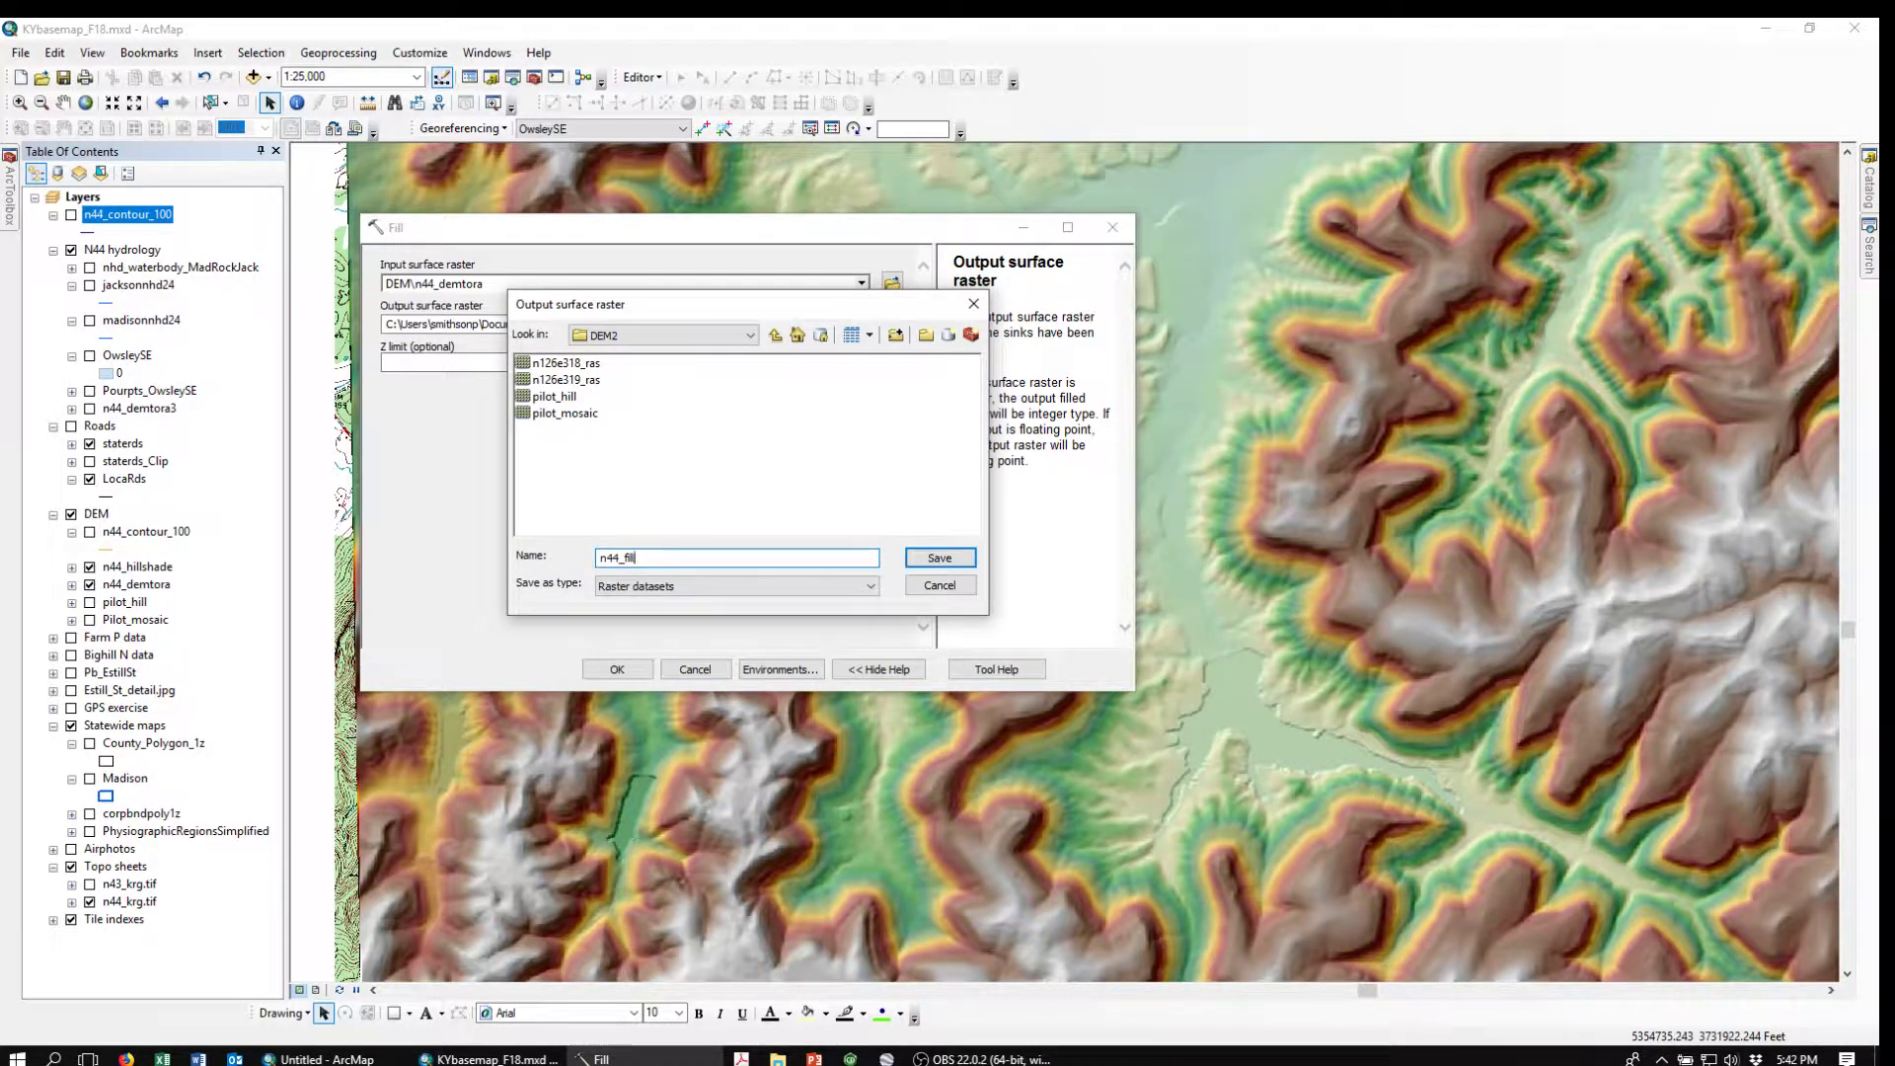
left_click(938, 557)
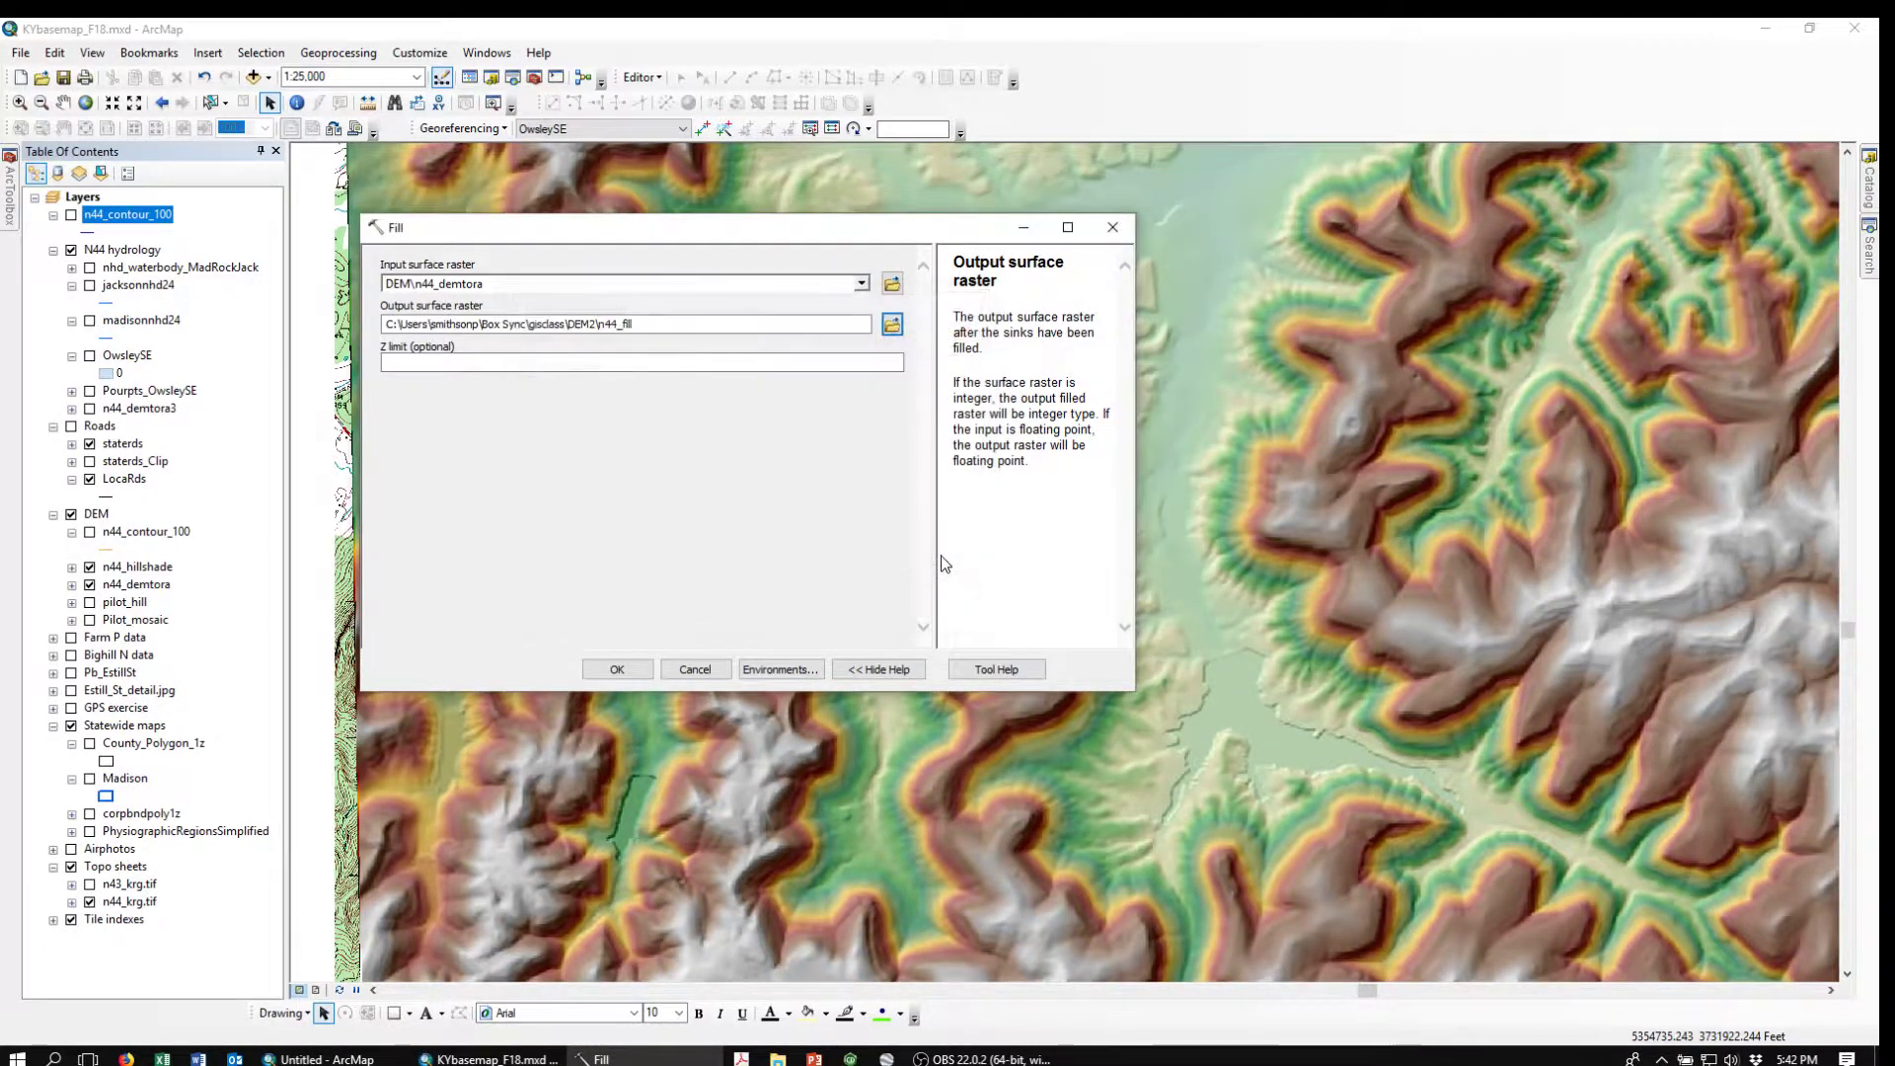
left_click(606, 665)
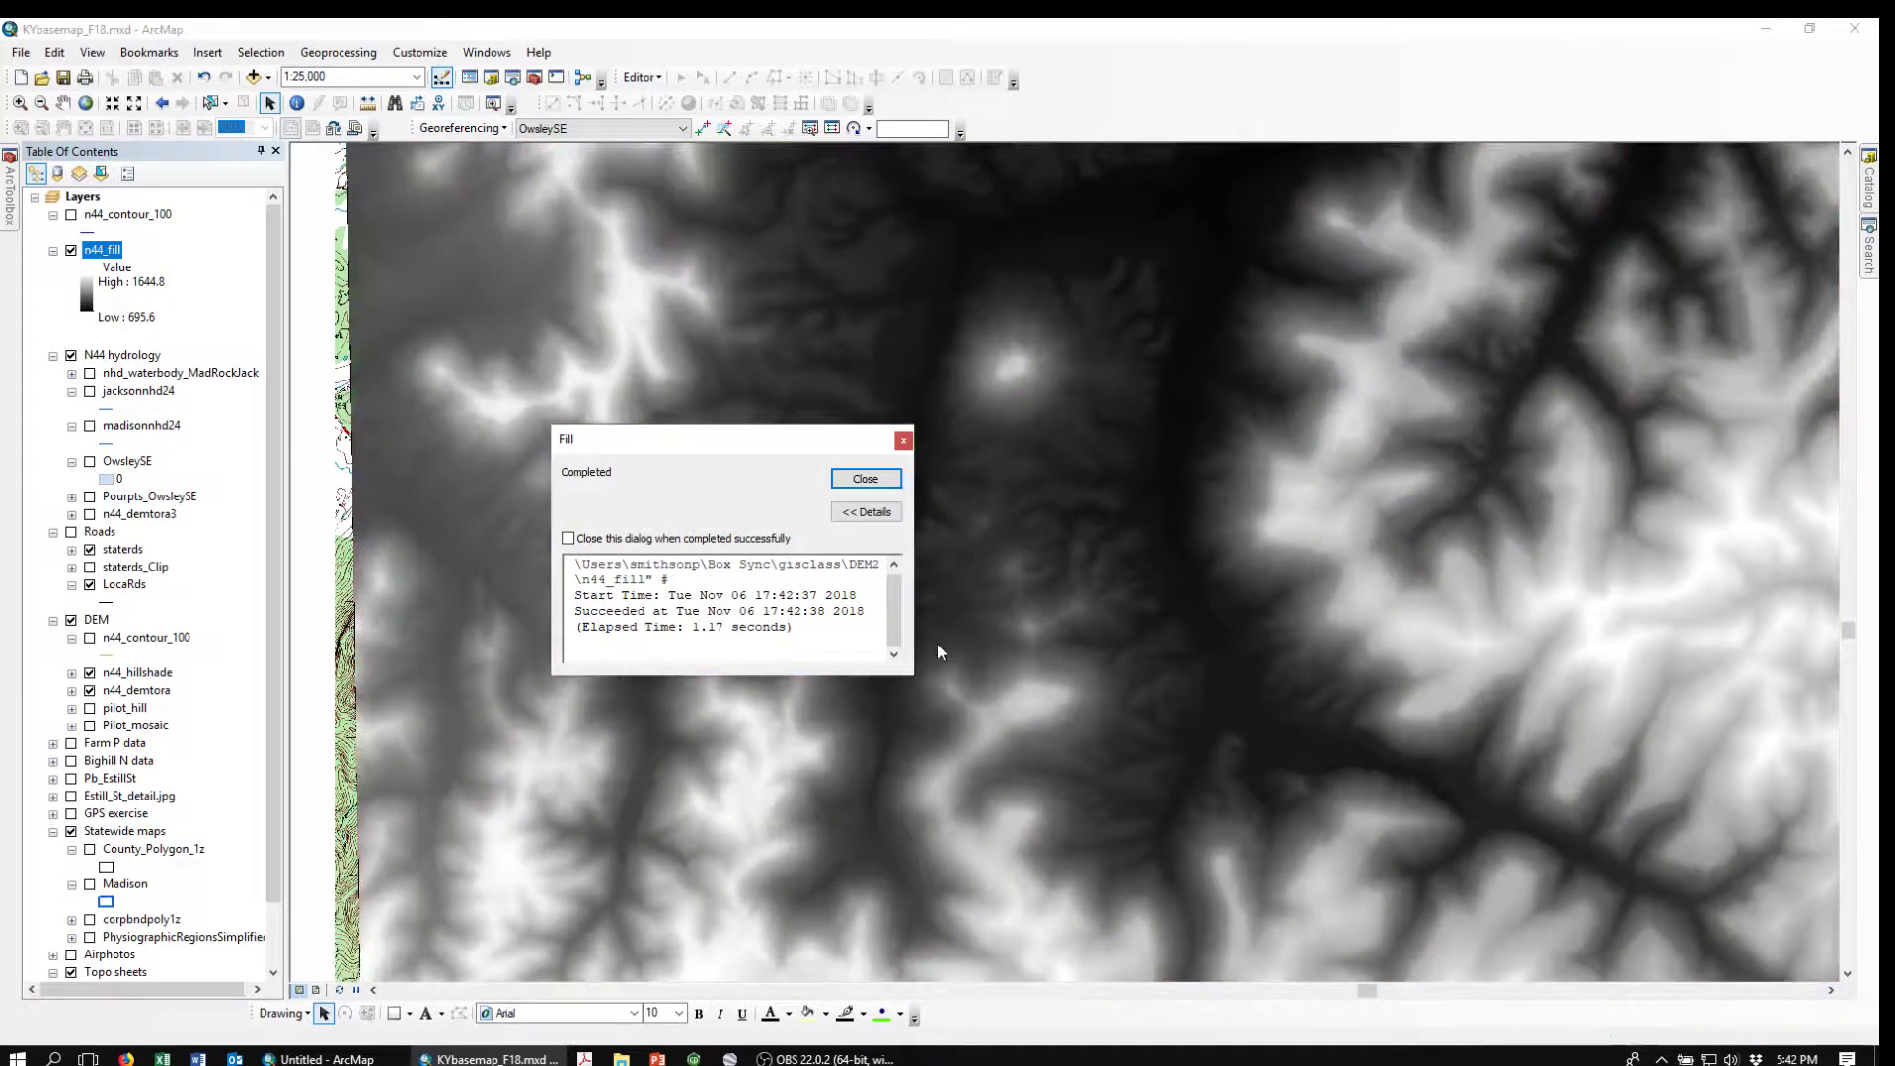
left_click(866, 478)
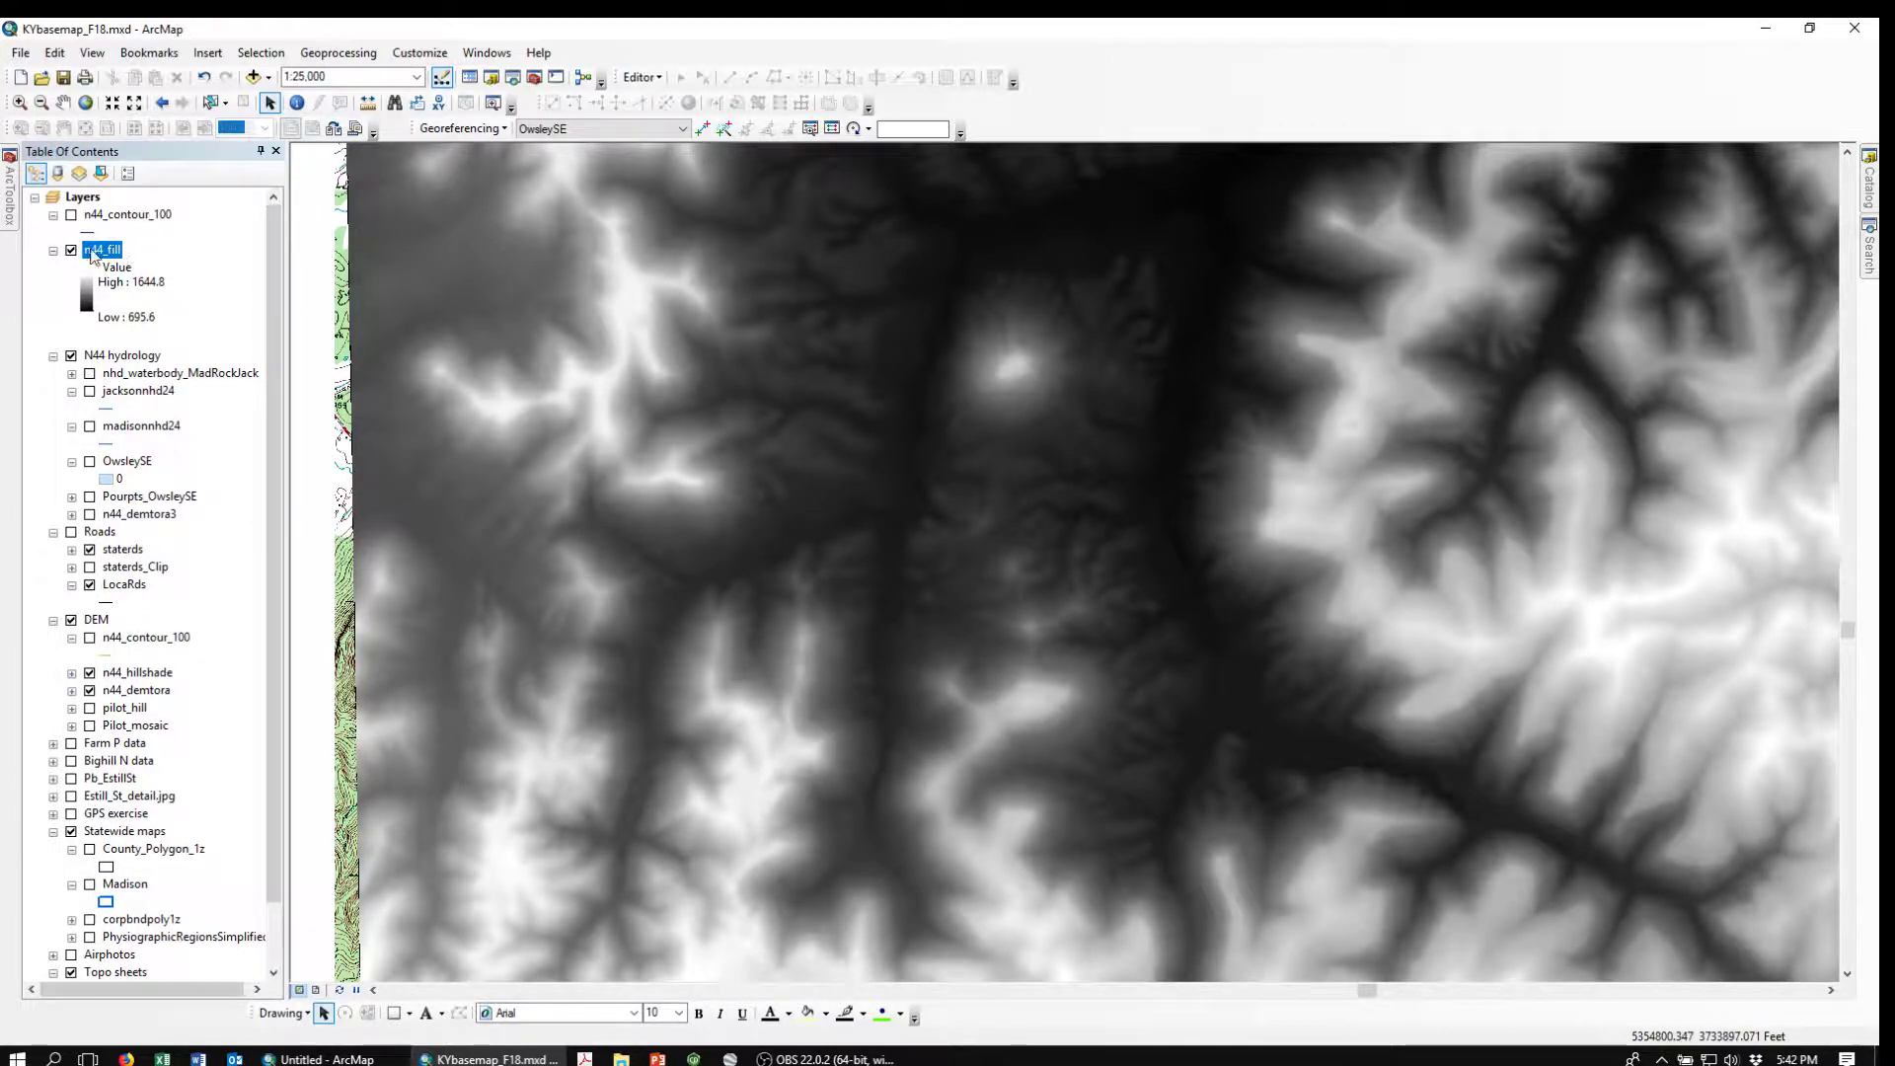
Start the Flow Direction tool with n44_fill as the input surface raster
left_click(15, 203)
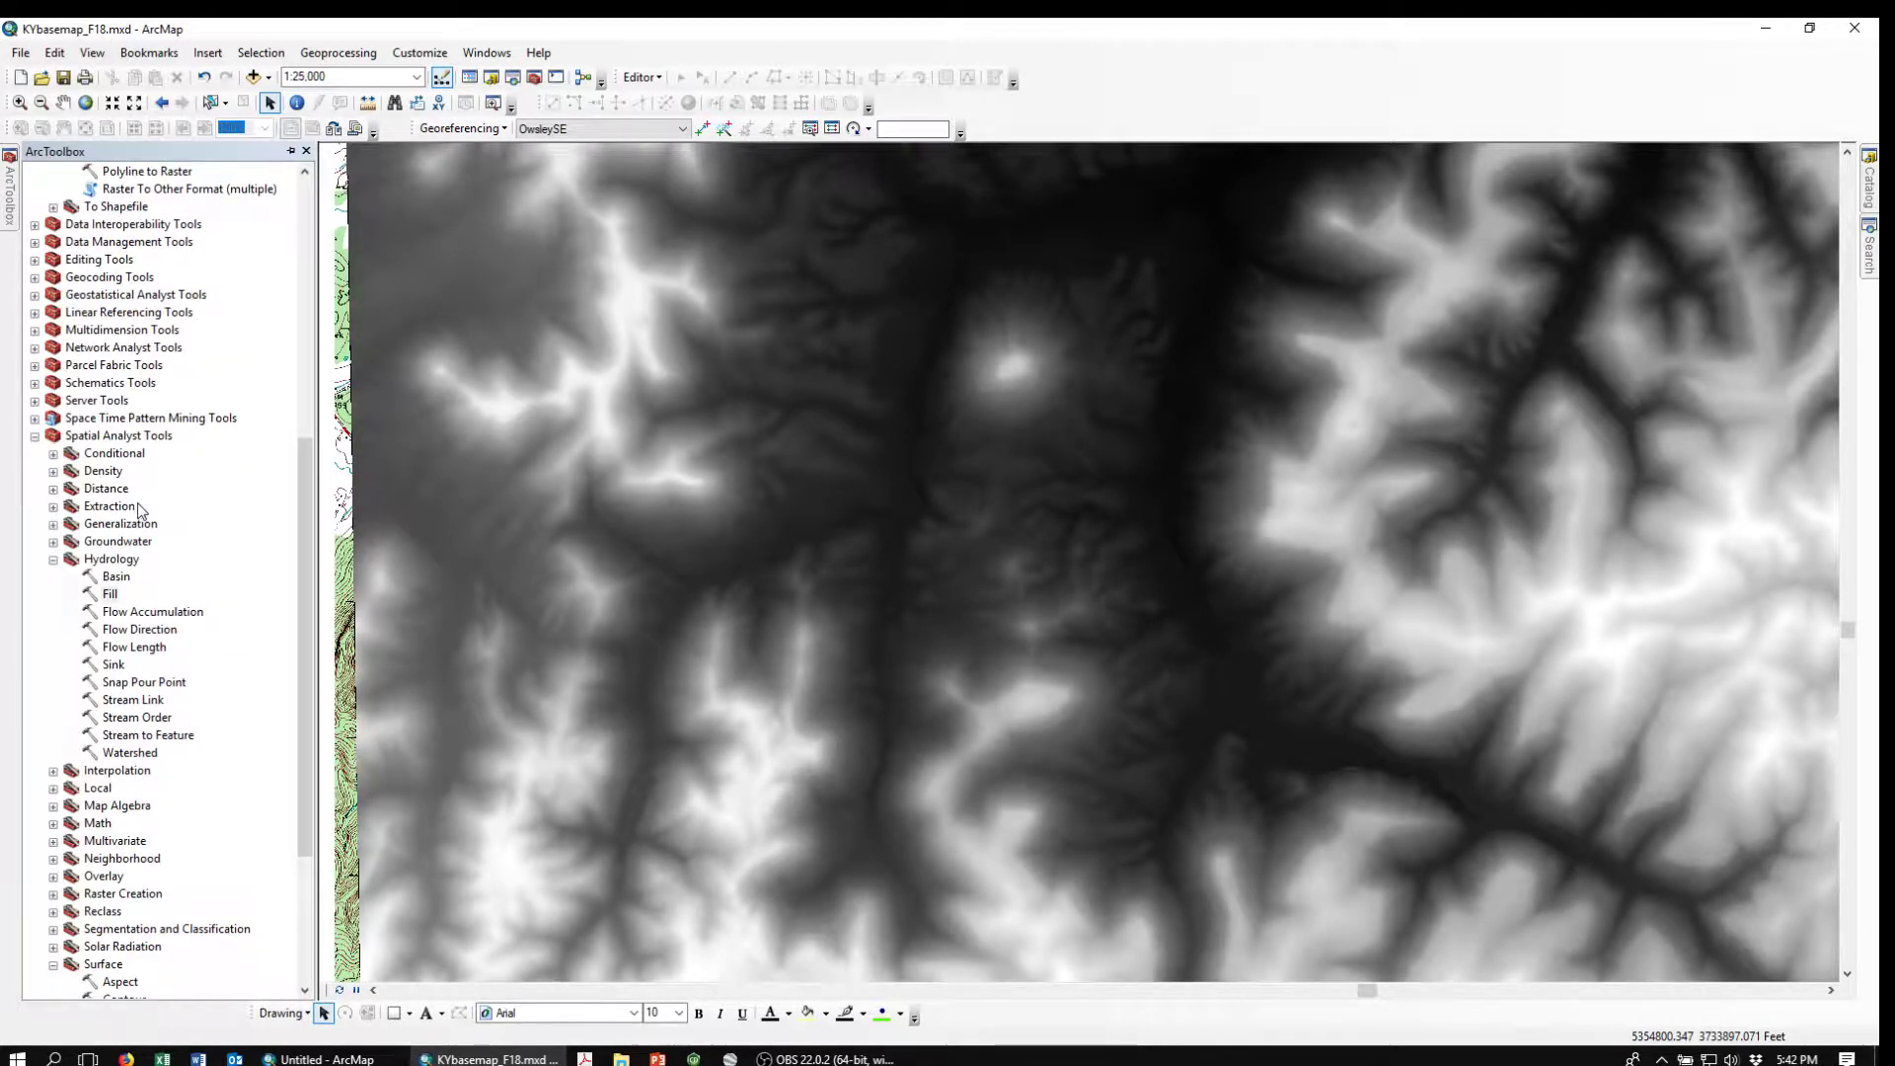
double_click(126, 631)
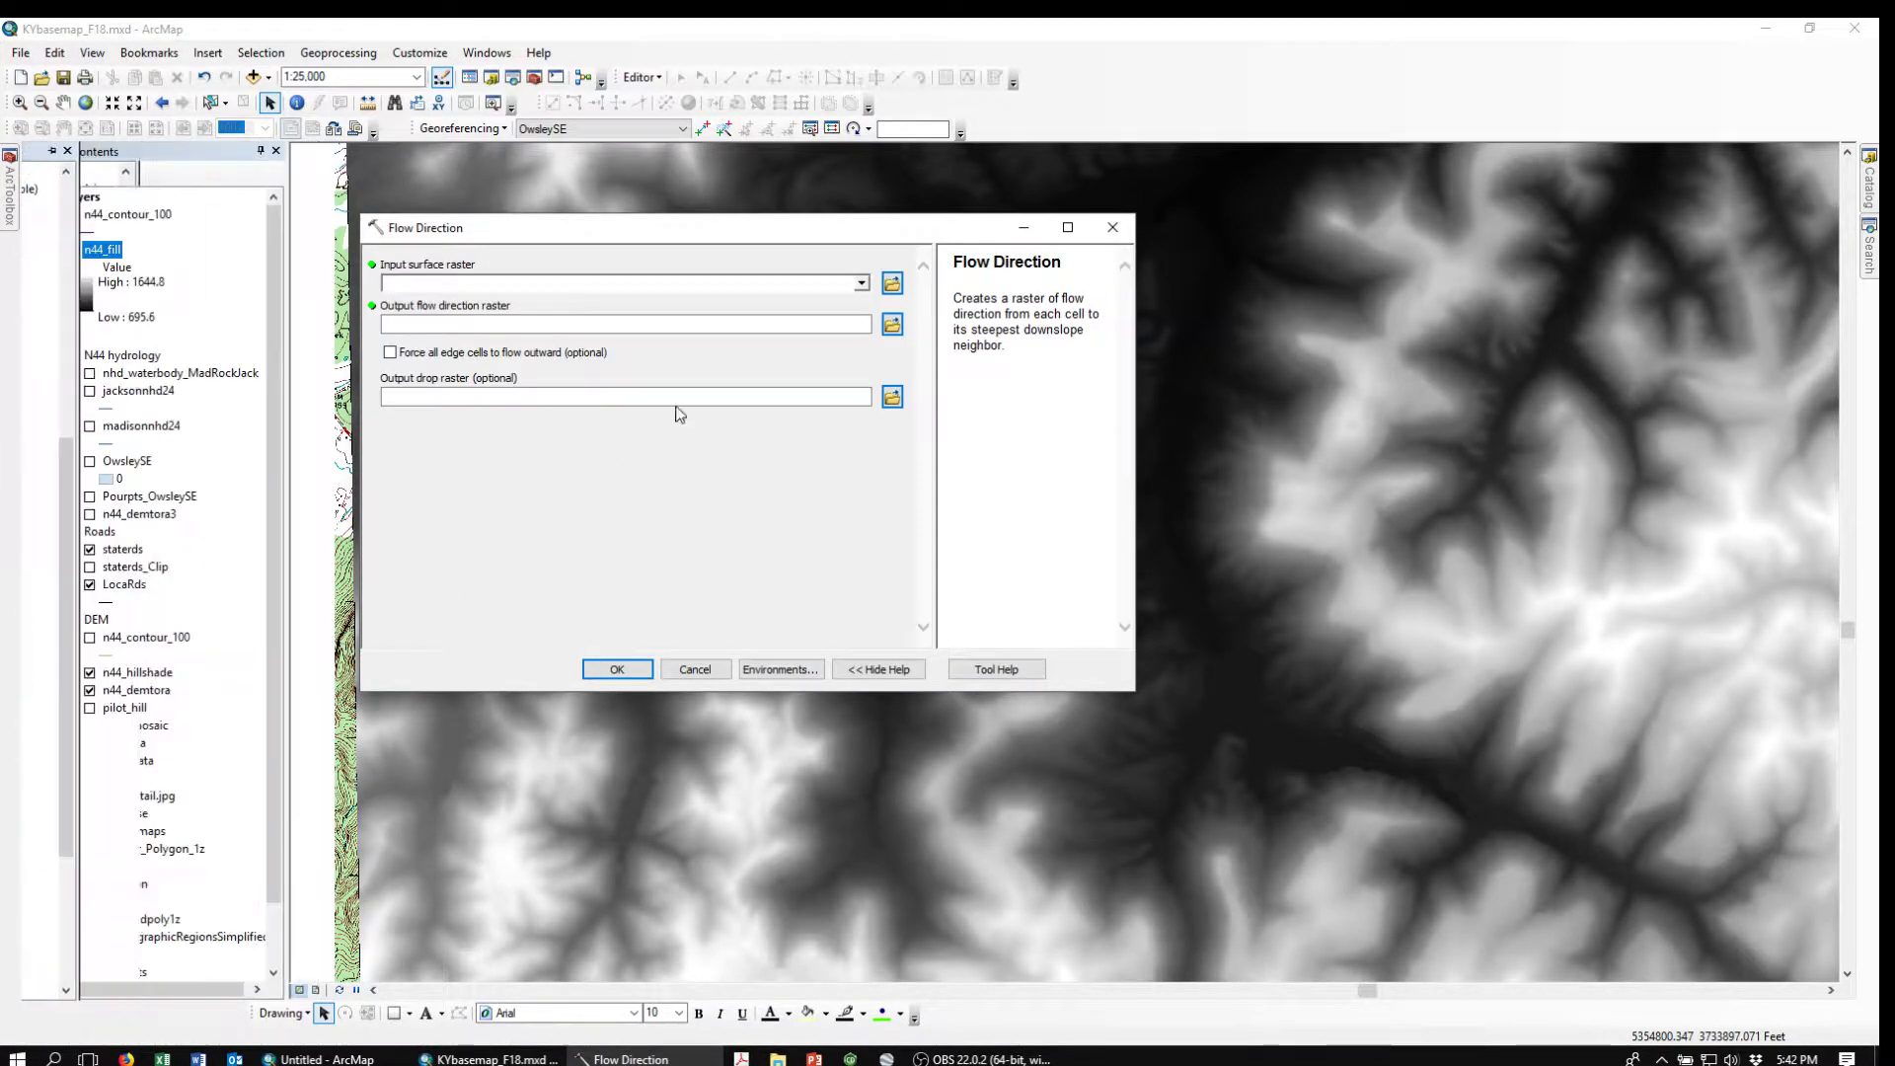
left_click(862, 284)
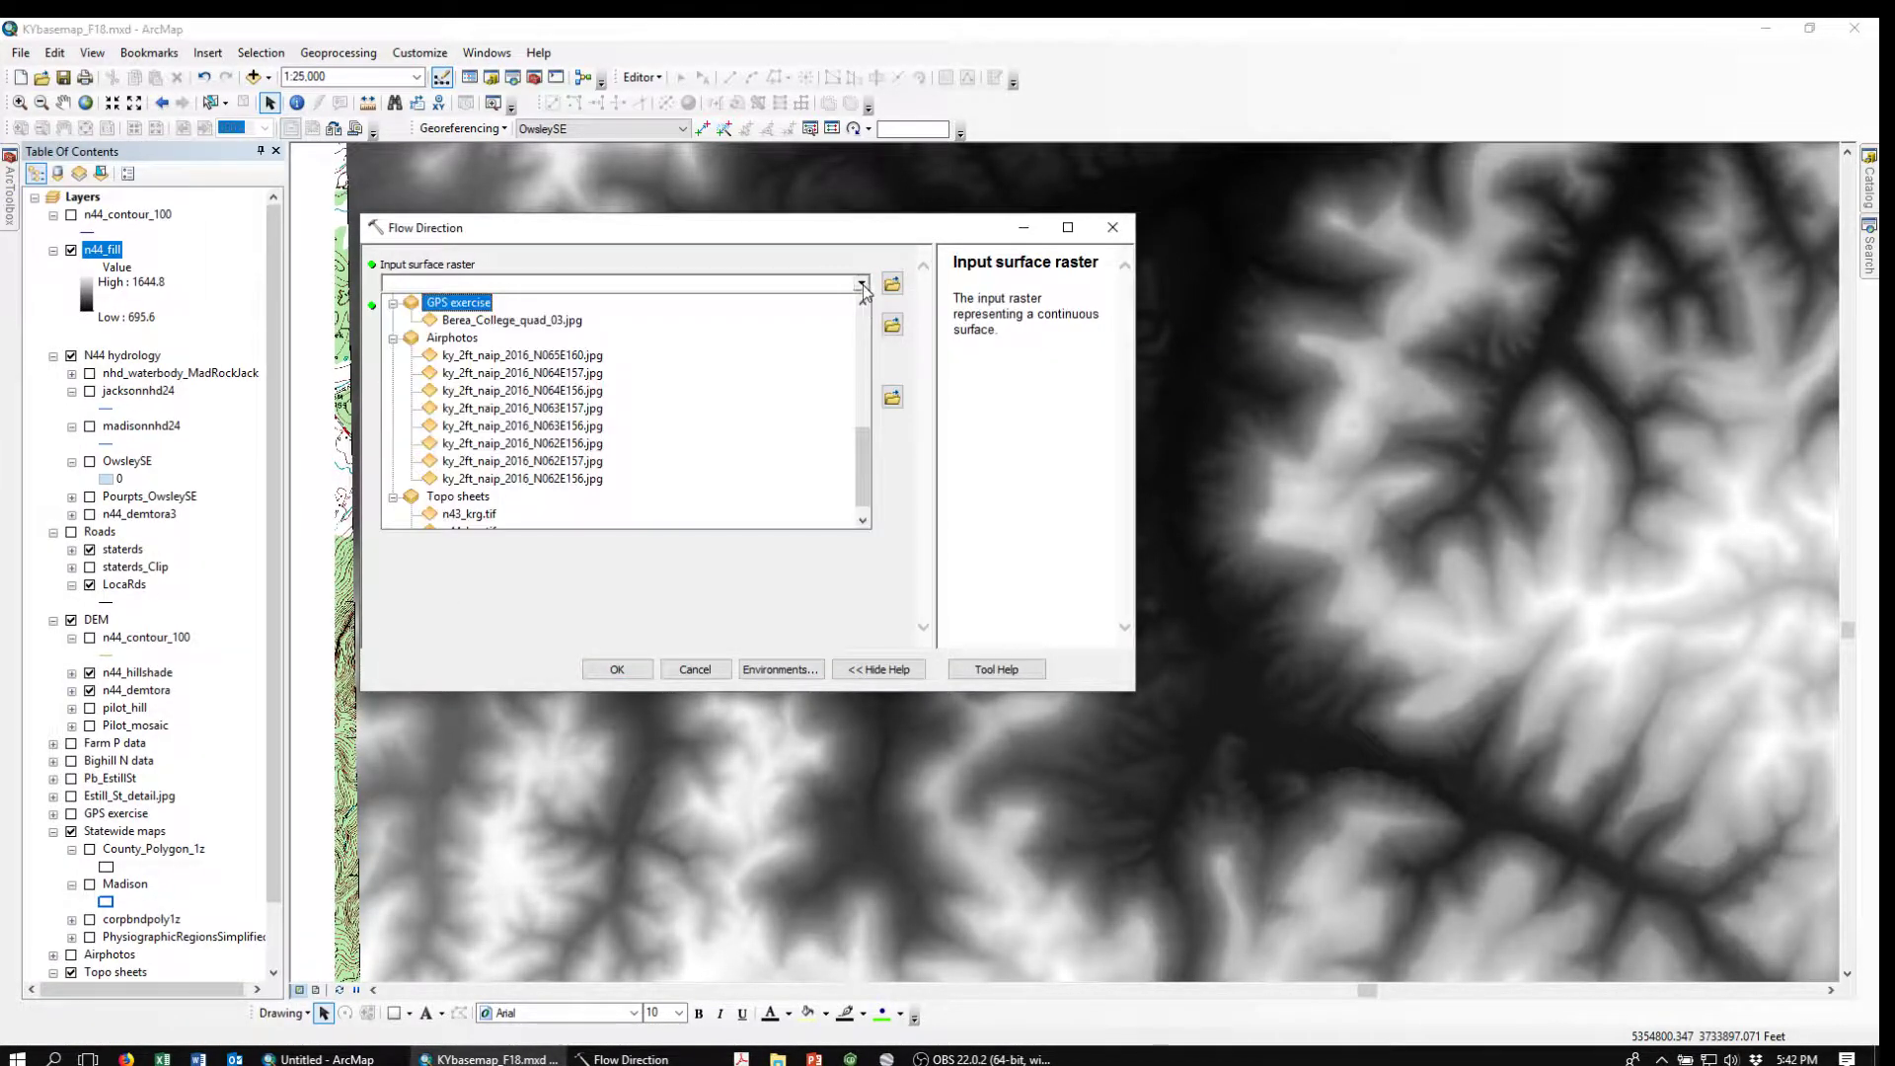
left_click_drag(864, 460, 862, 328)
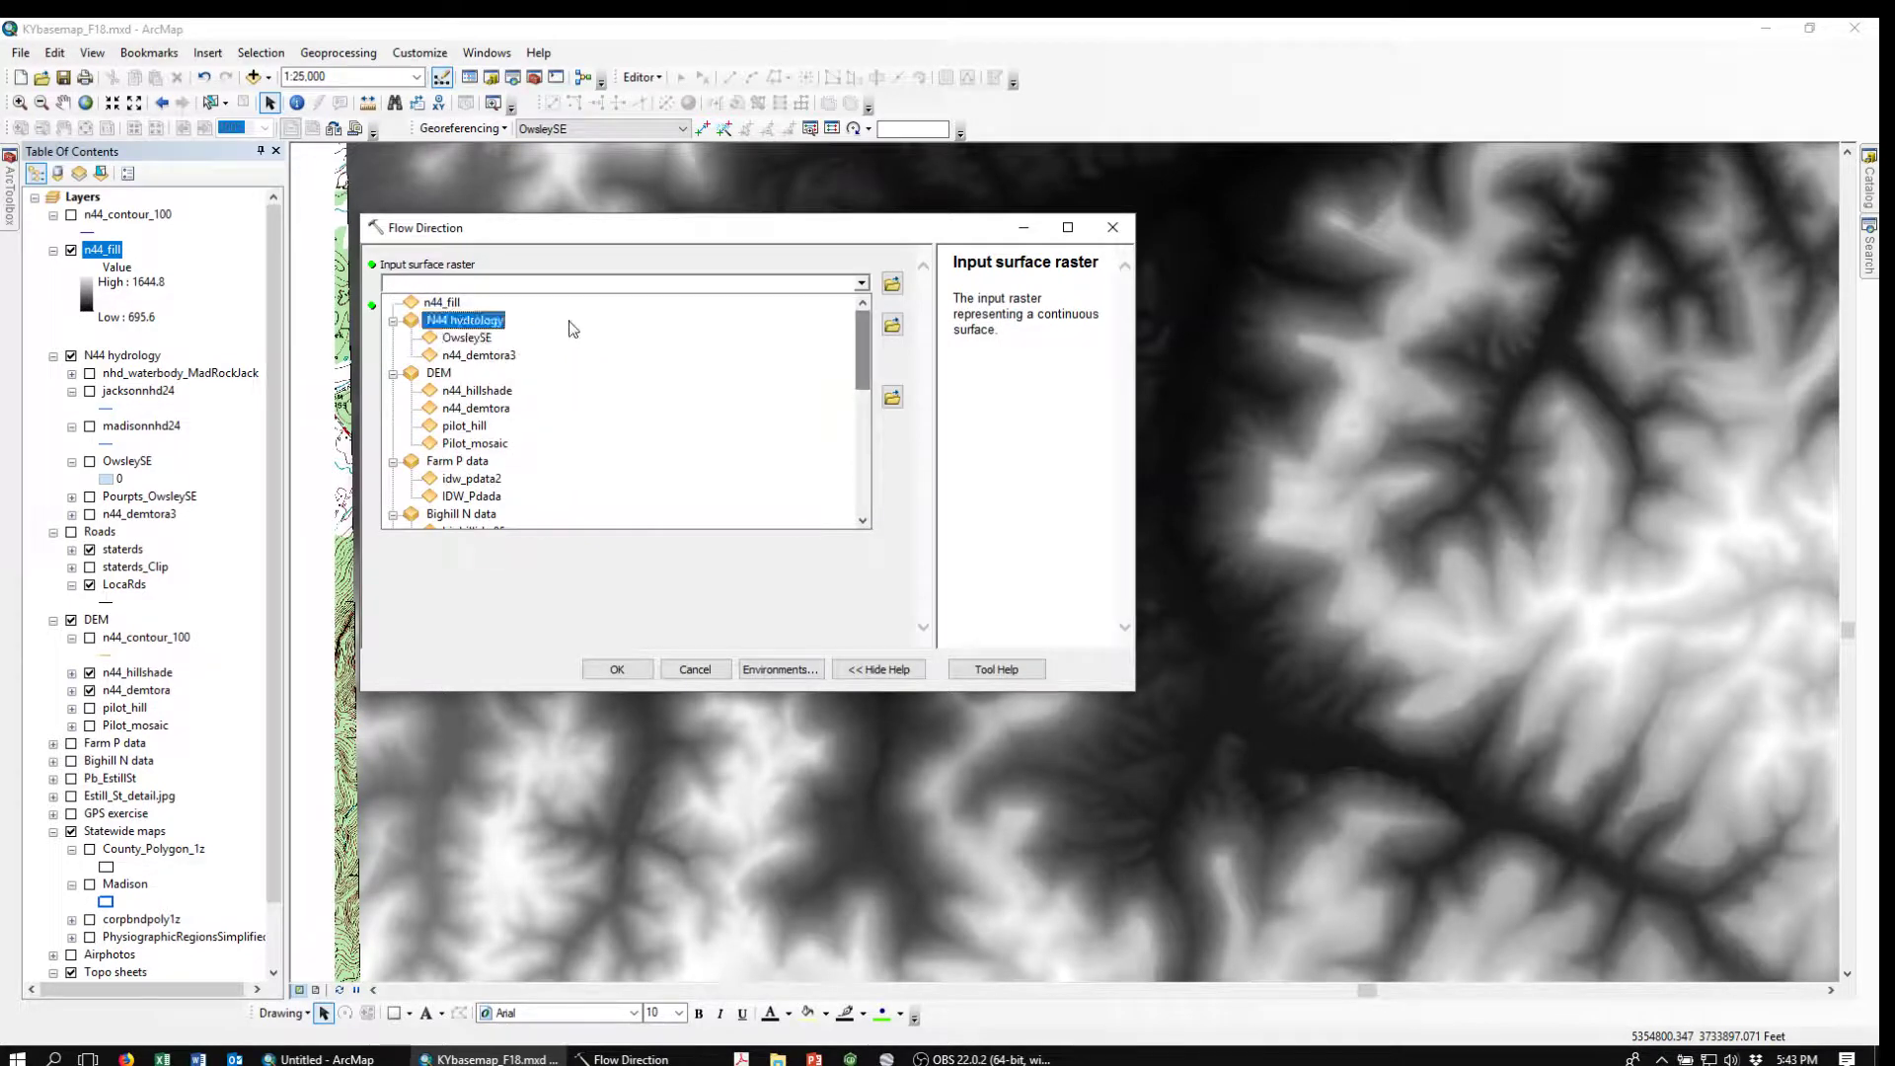
left_click(446, 306)
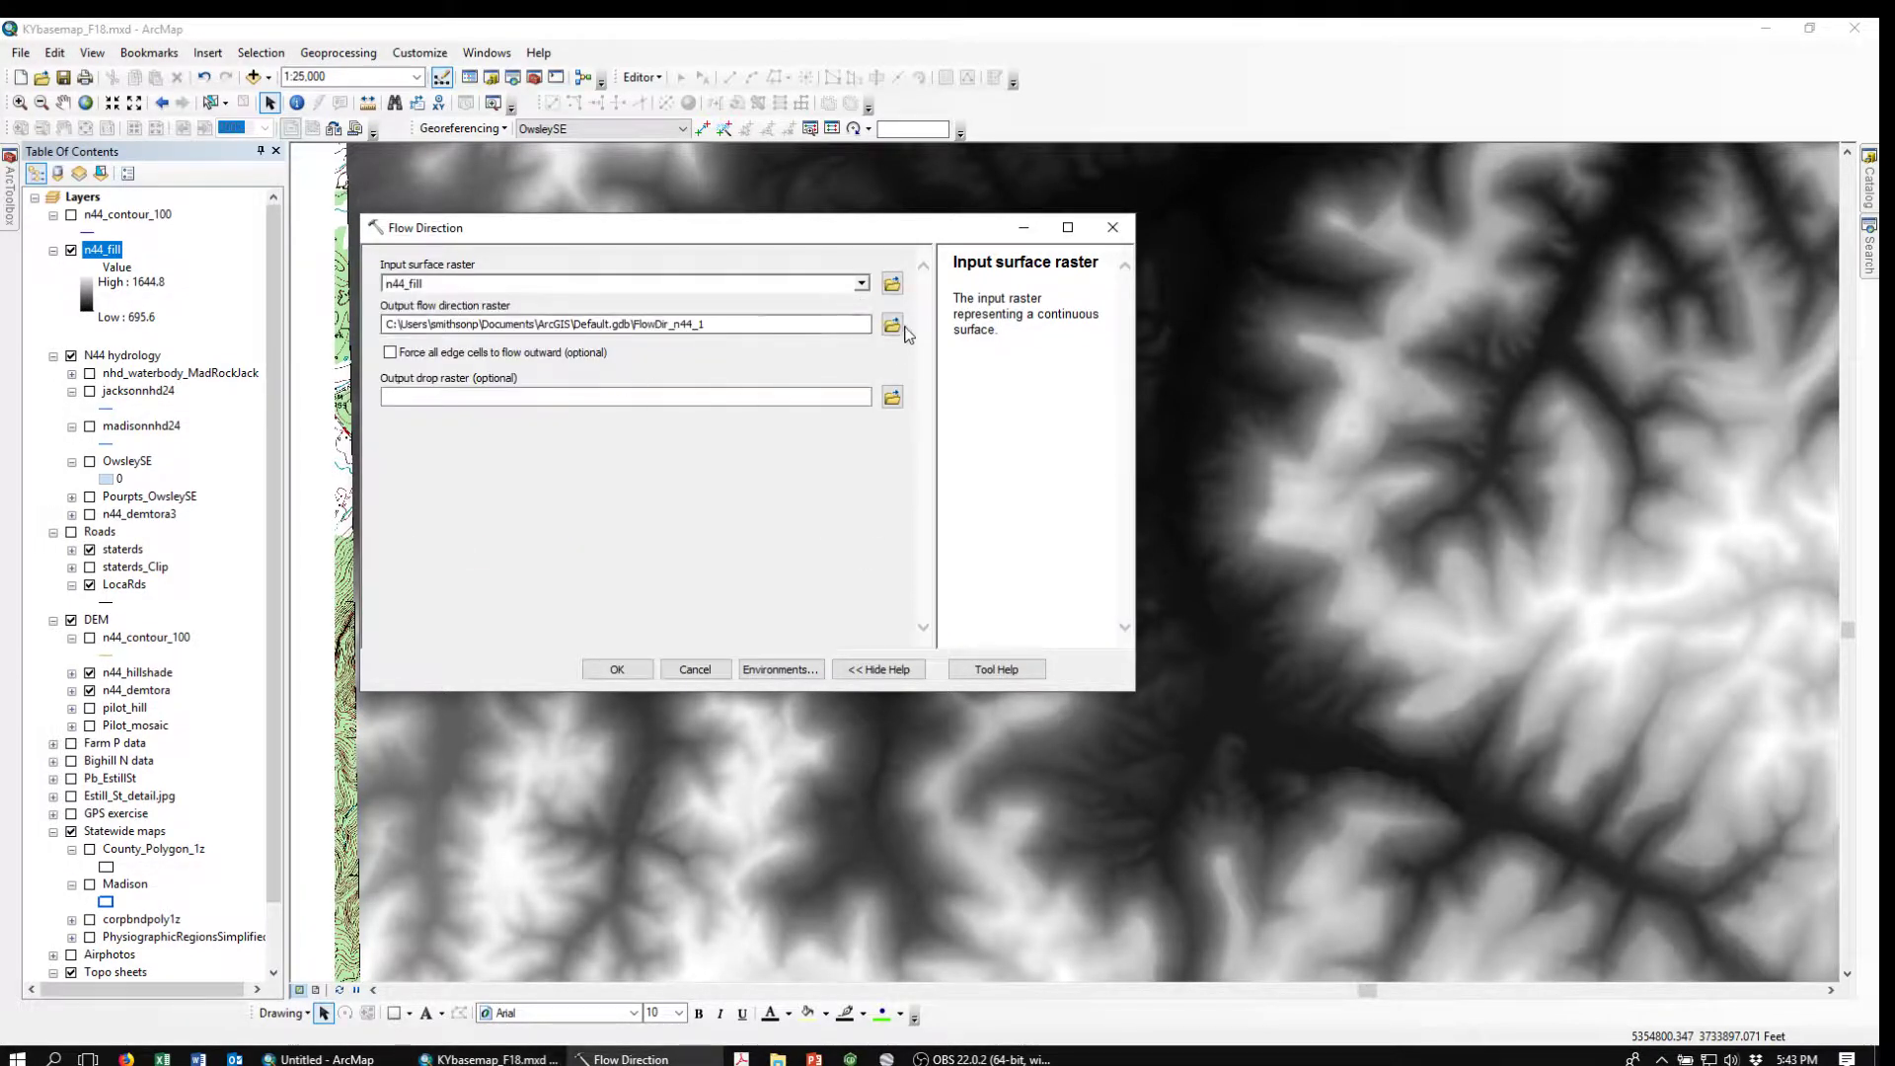
Set the output flow direction raster to n44_flowdir in the DEM2 folder, run Flow Direction, and dismiss its completion report
left_click(892, 327)
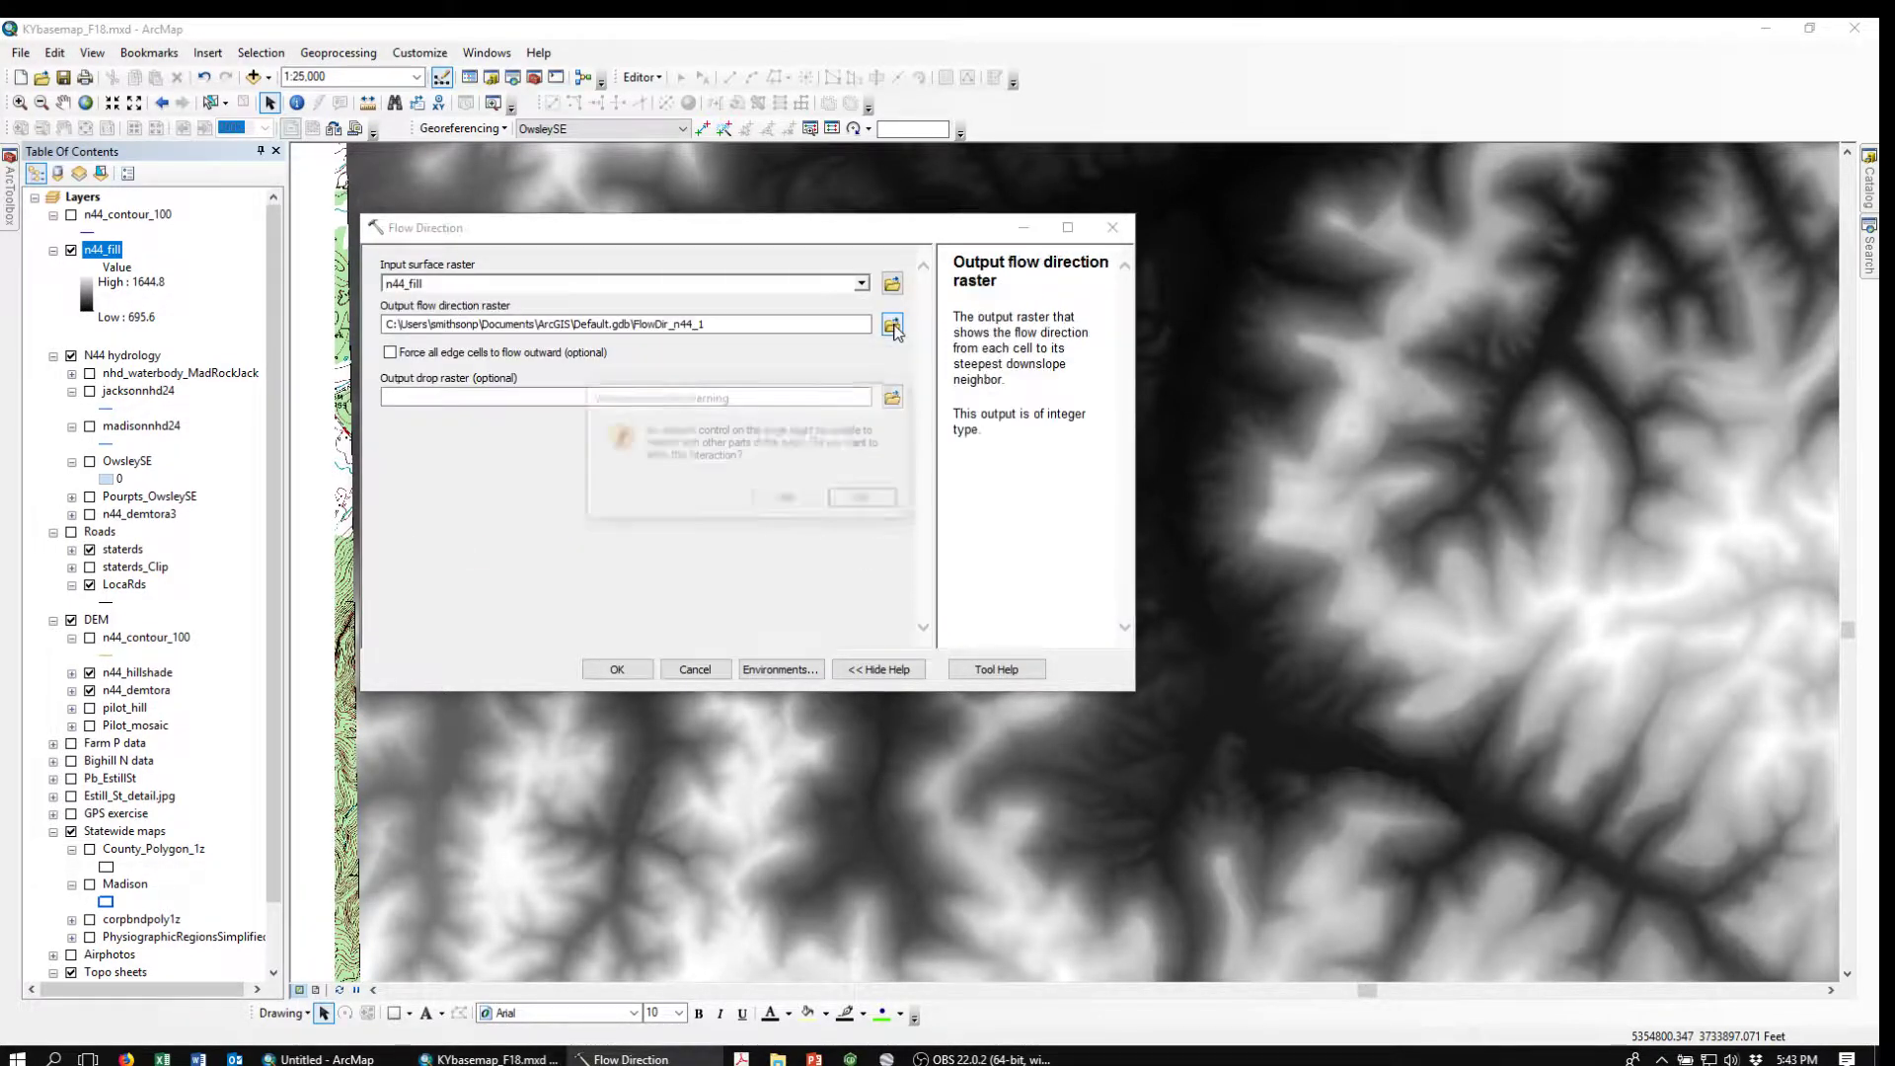
left_click(785, 500)
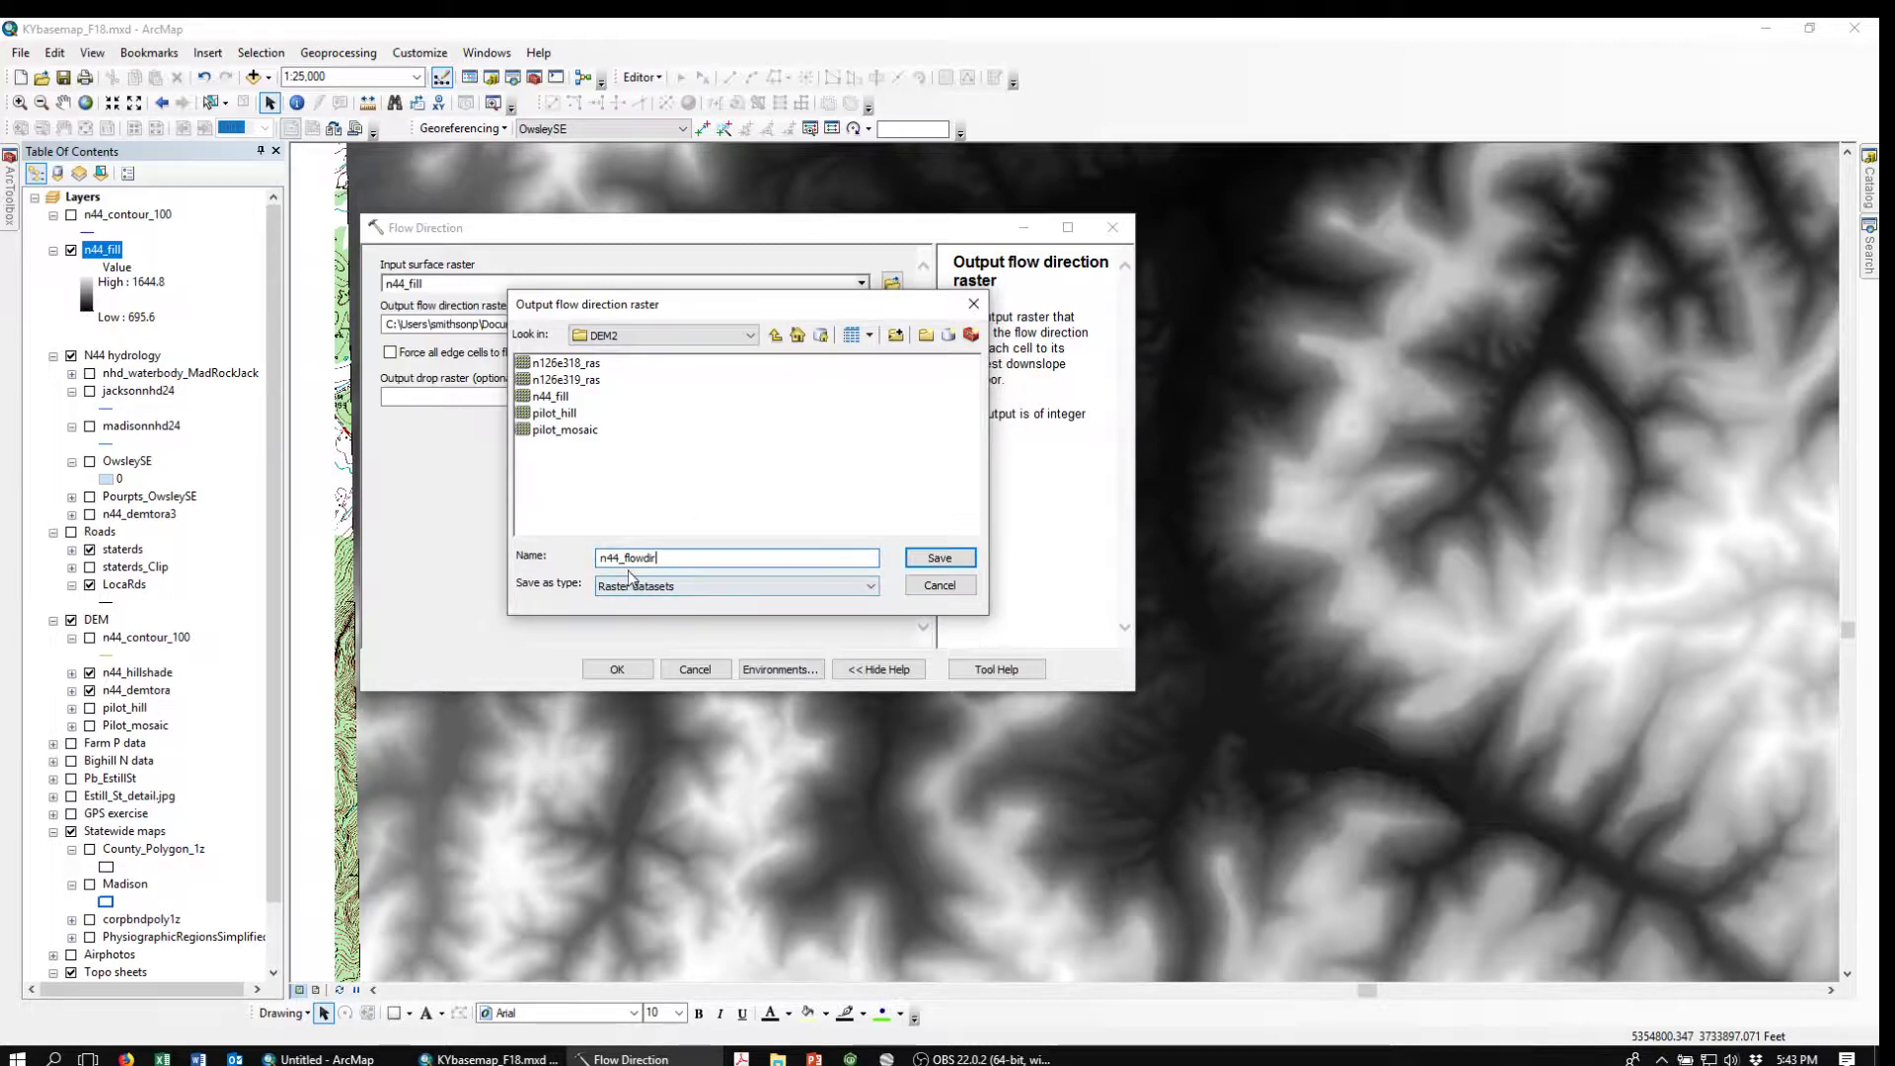
left_click(953, 566)
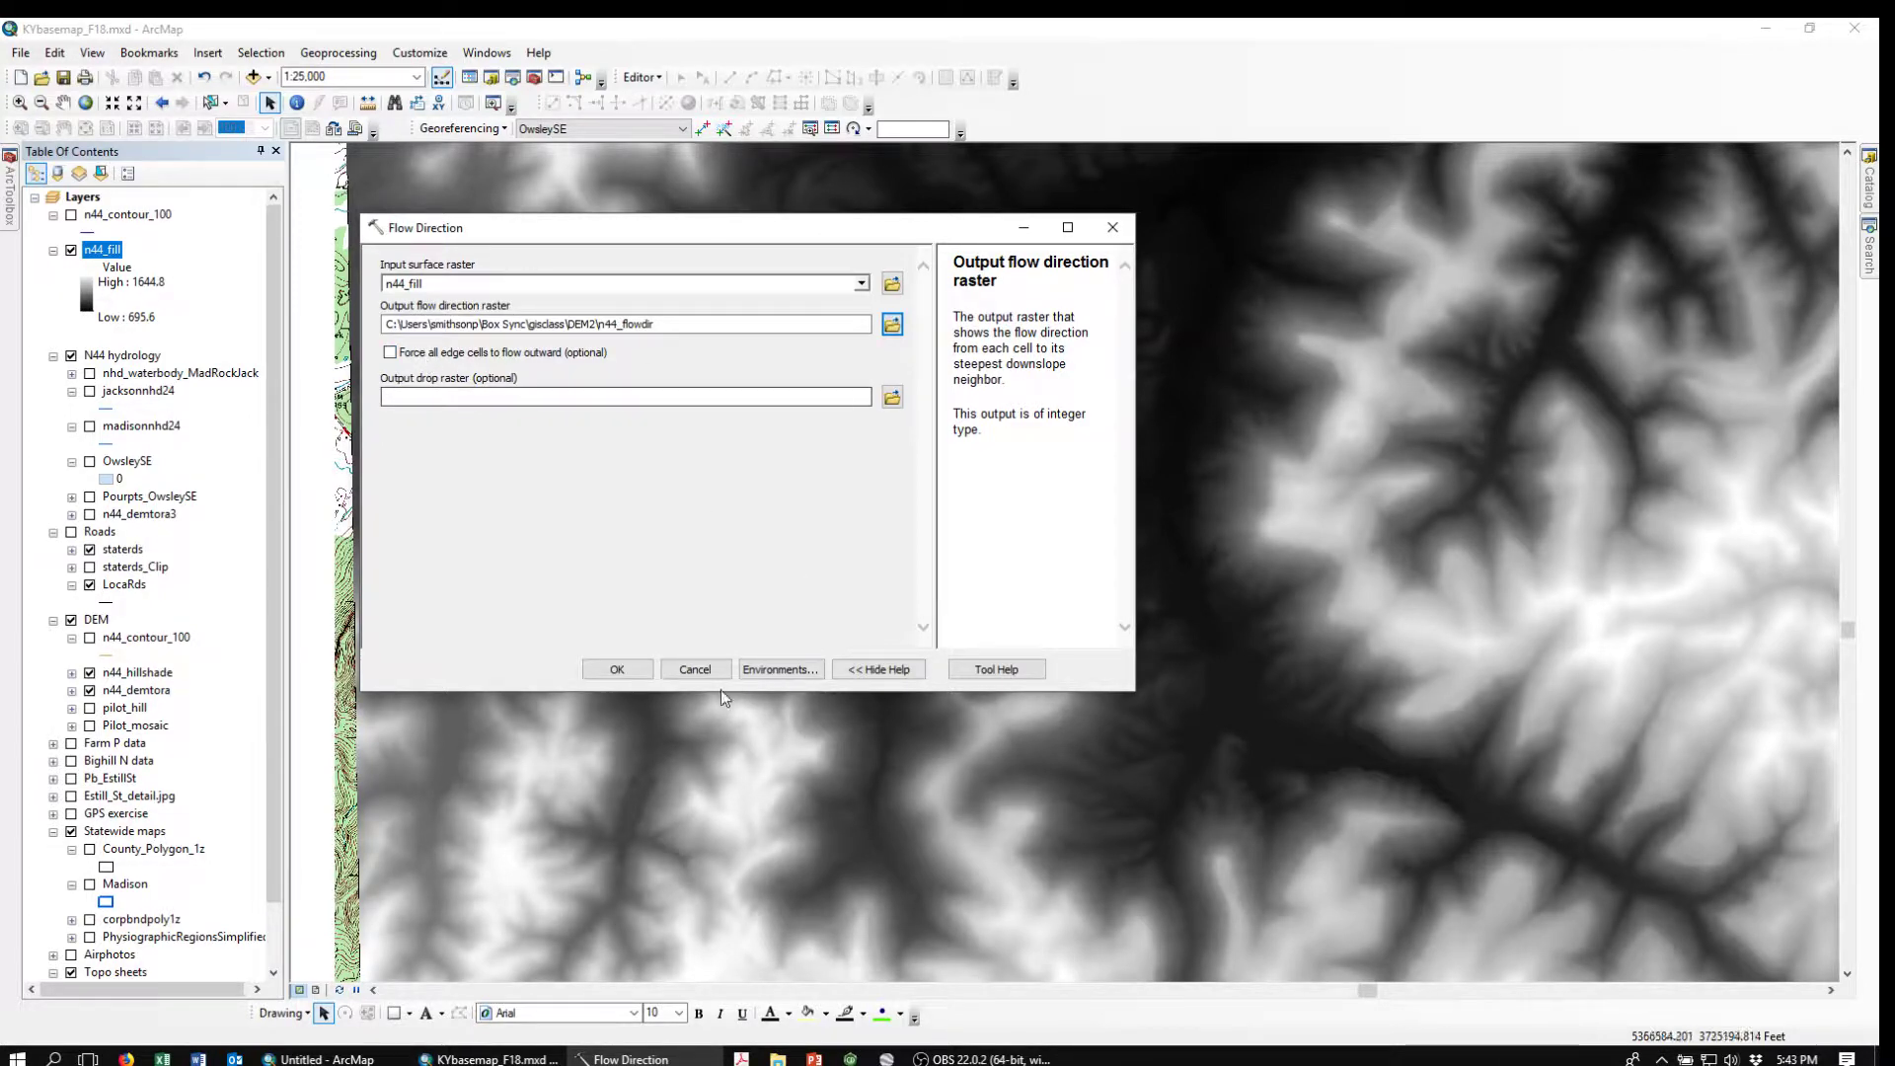
left_click(620, 671)
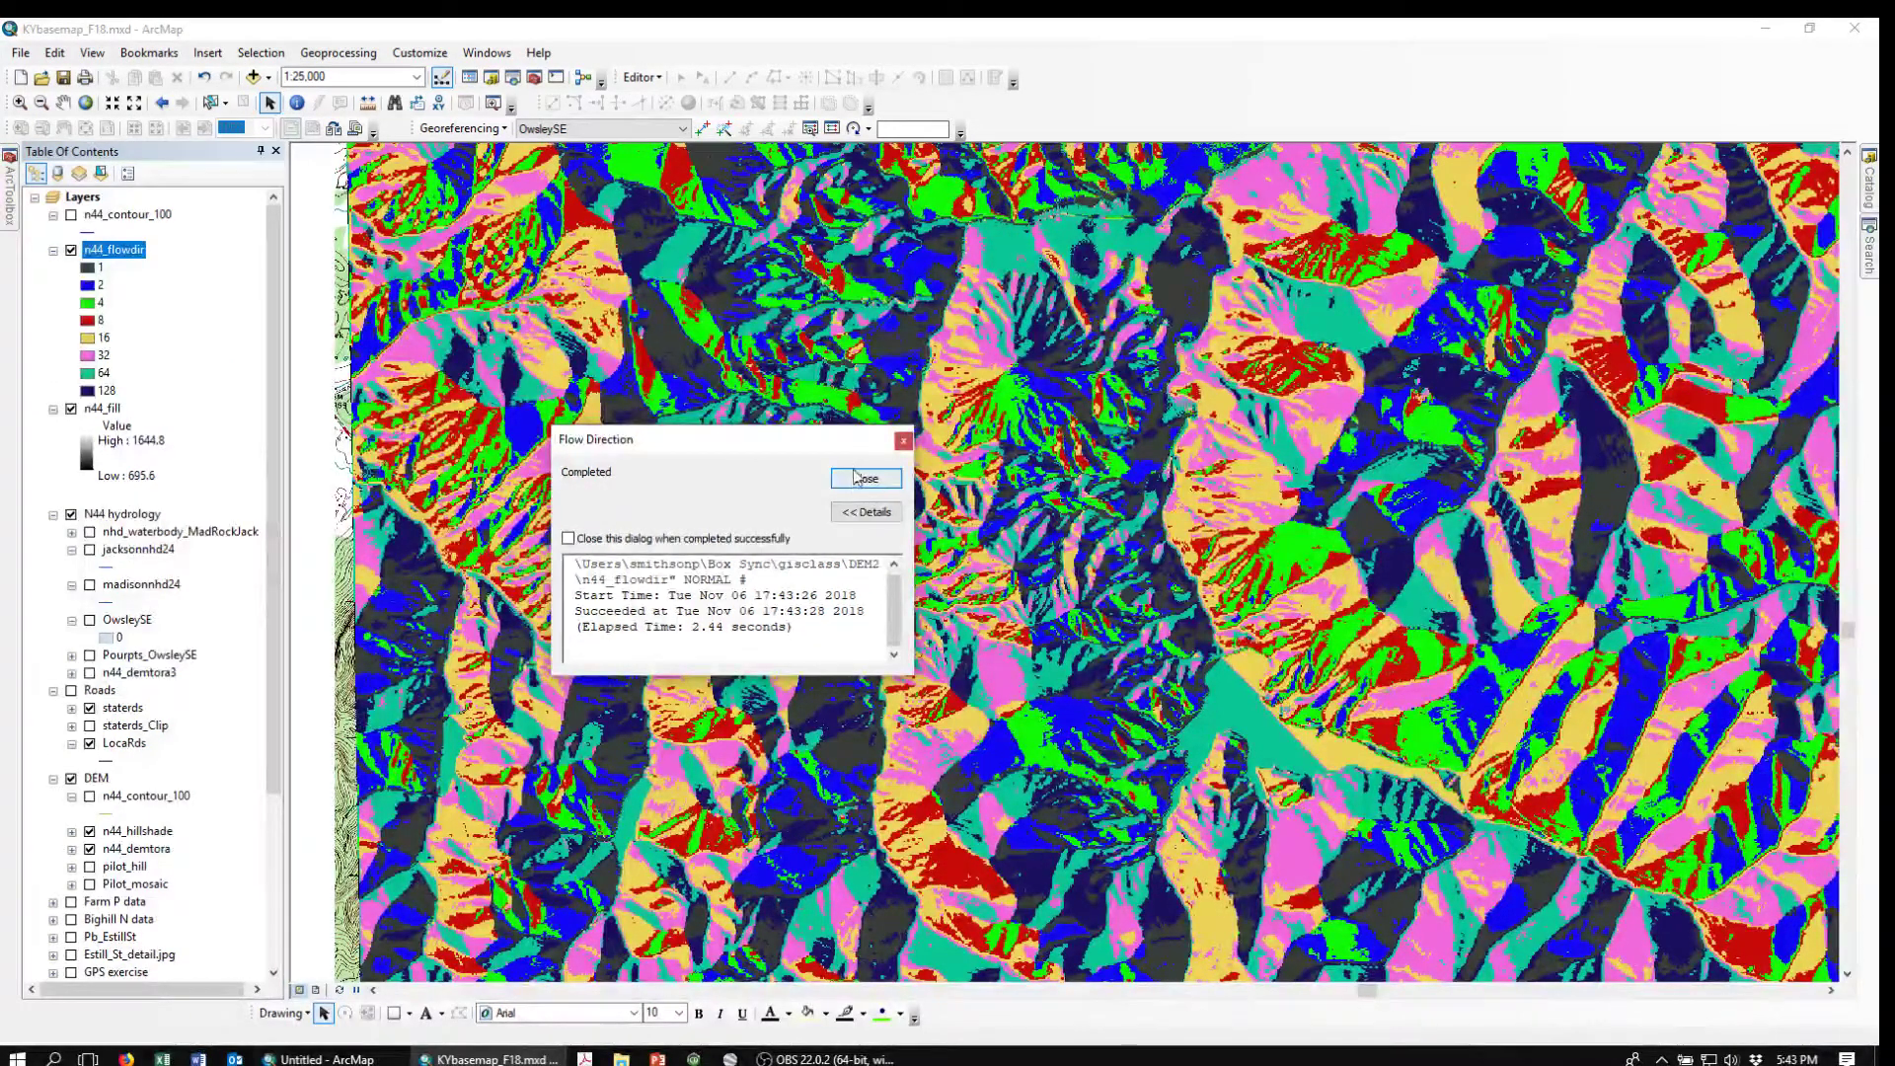
left_click(858, 479)
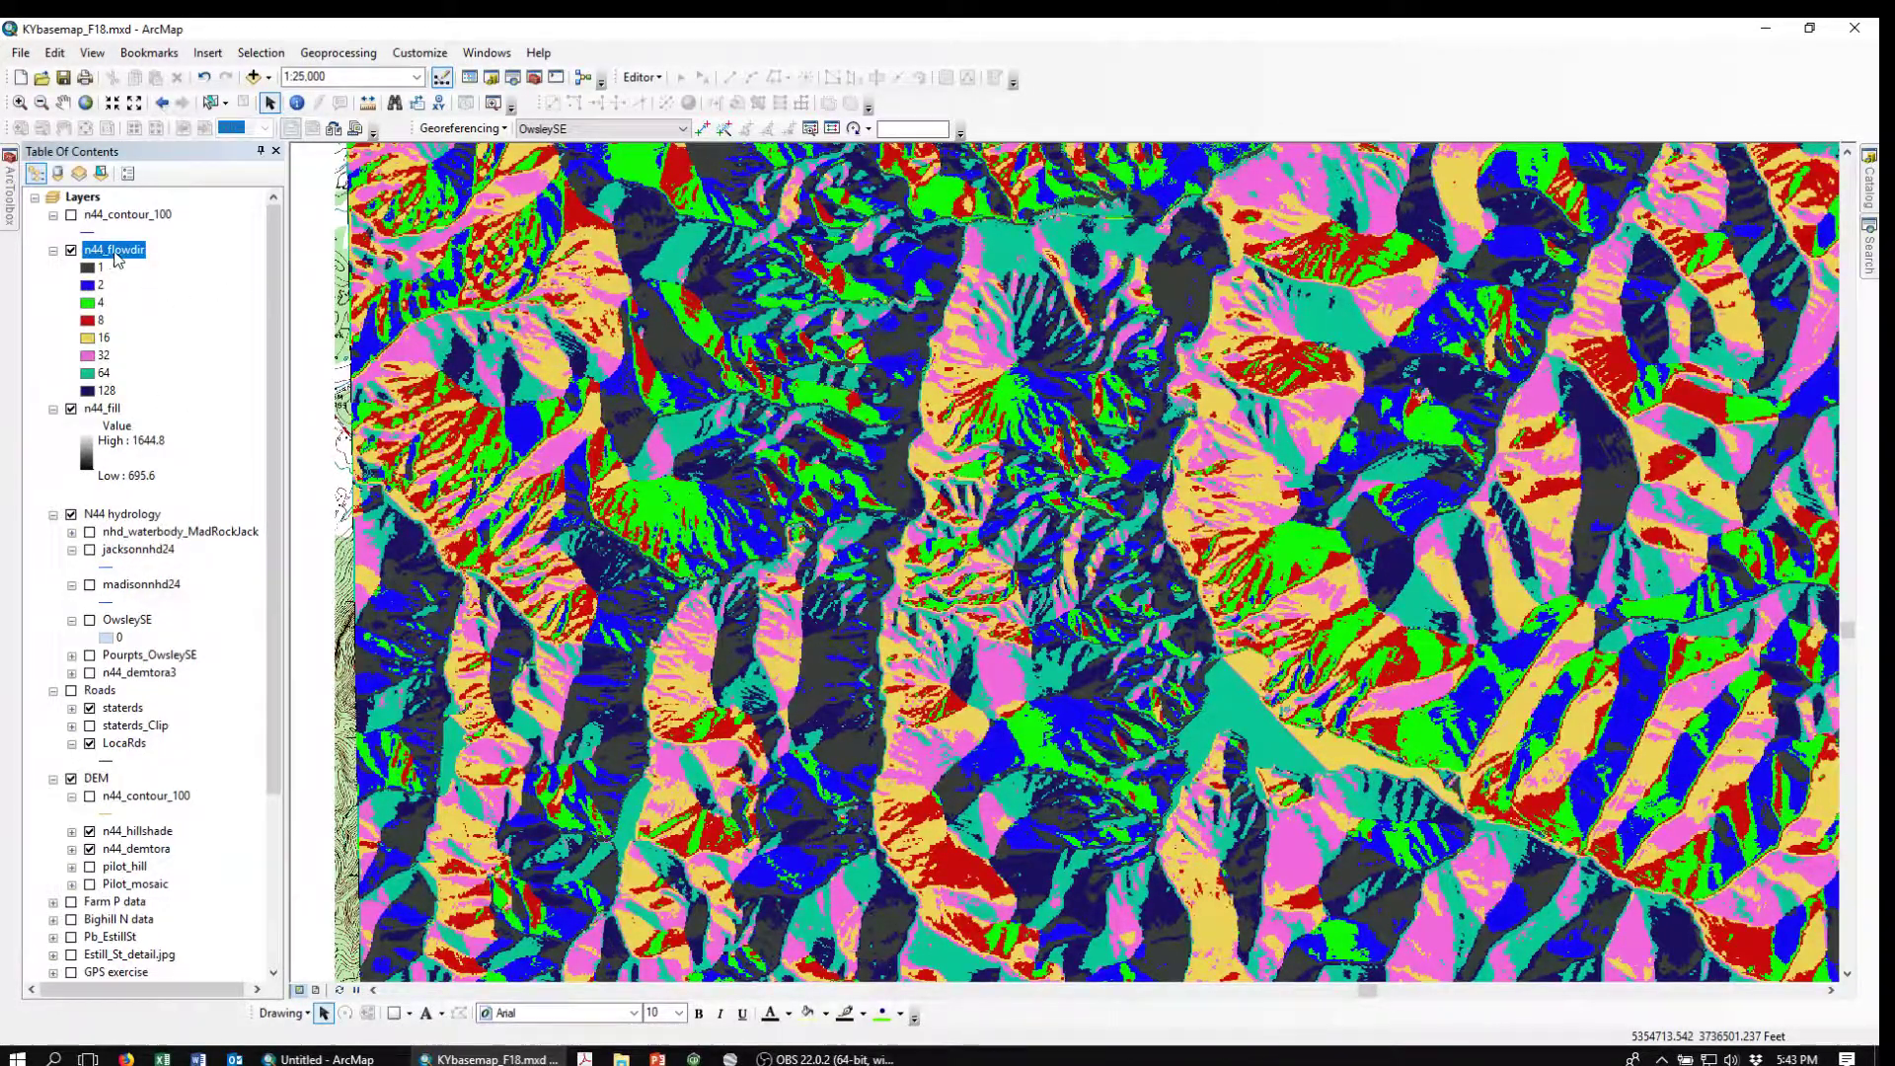
Start the Flow Accumulation tool with n44_flowdir as the input flow direction raster
left_click(9, 202)
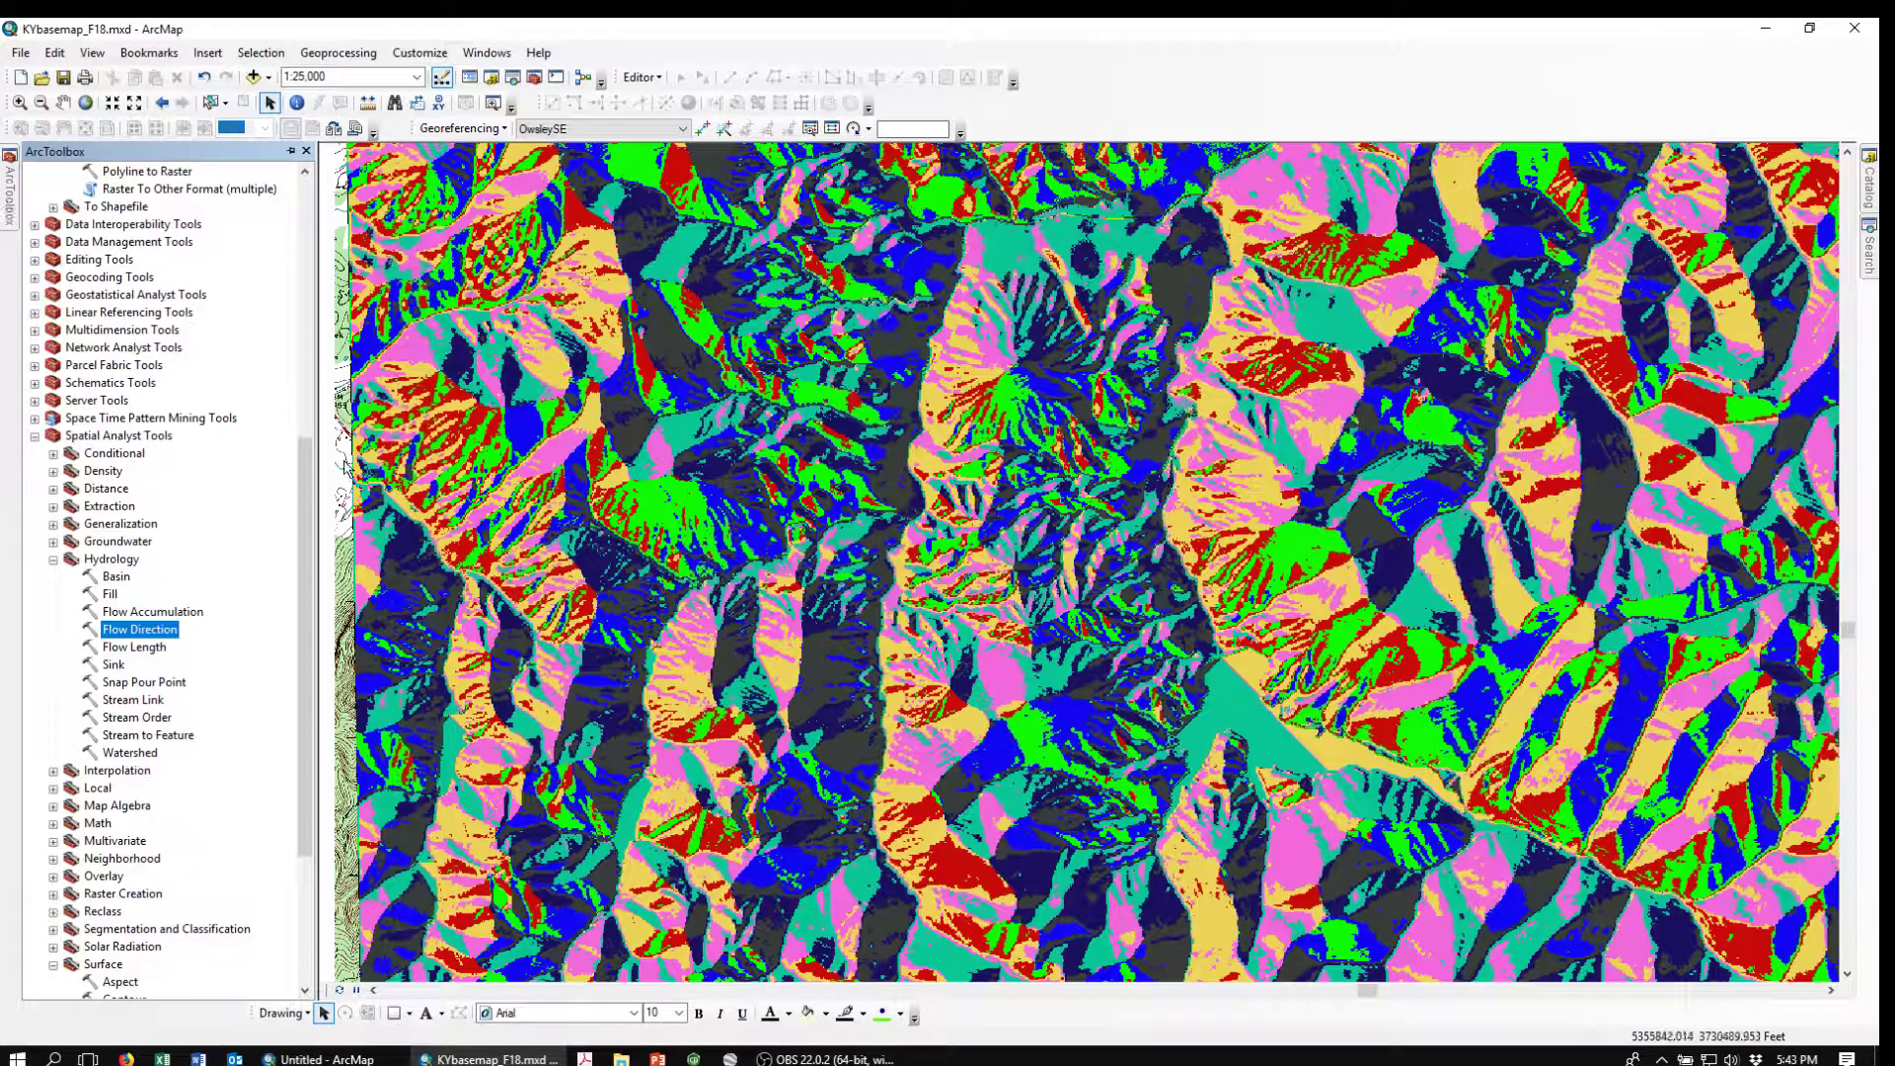
double_click(121, 613)
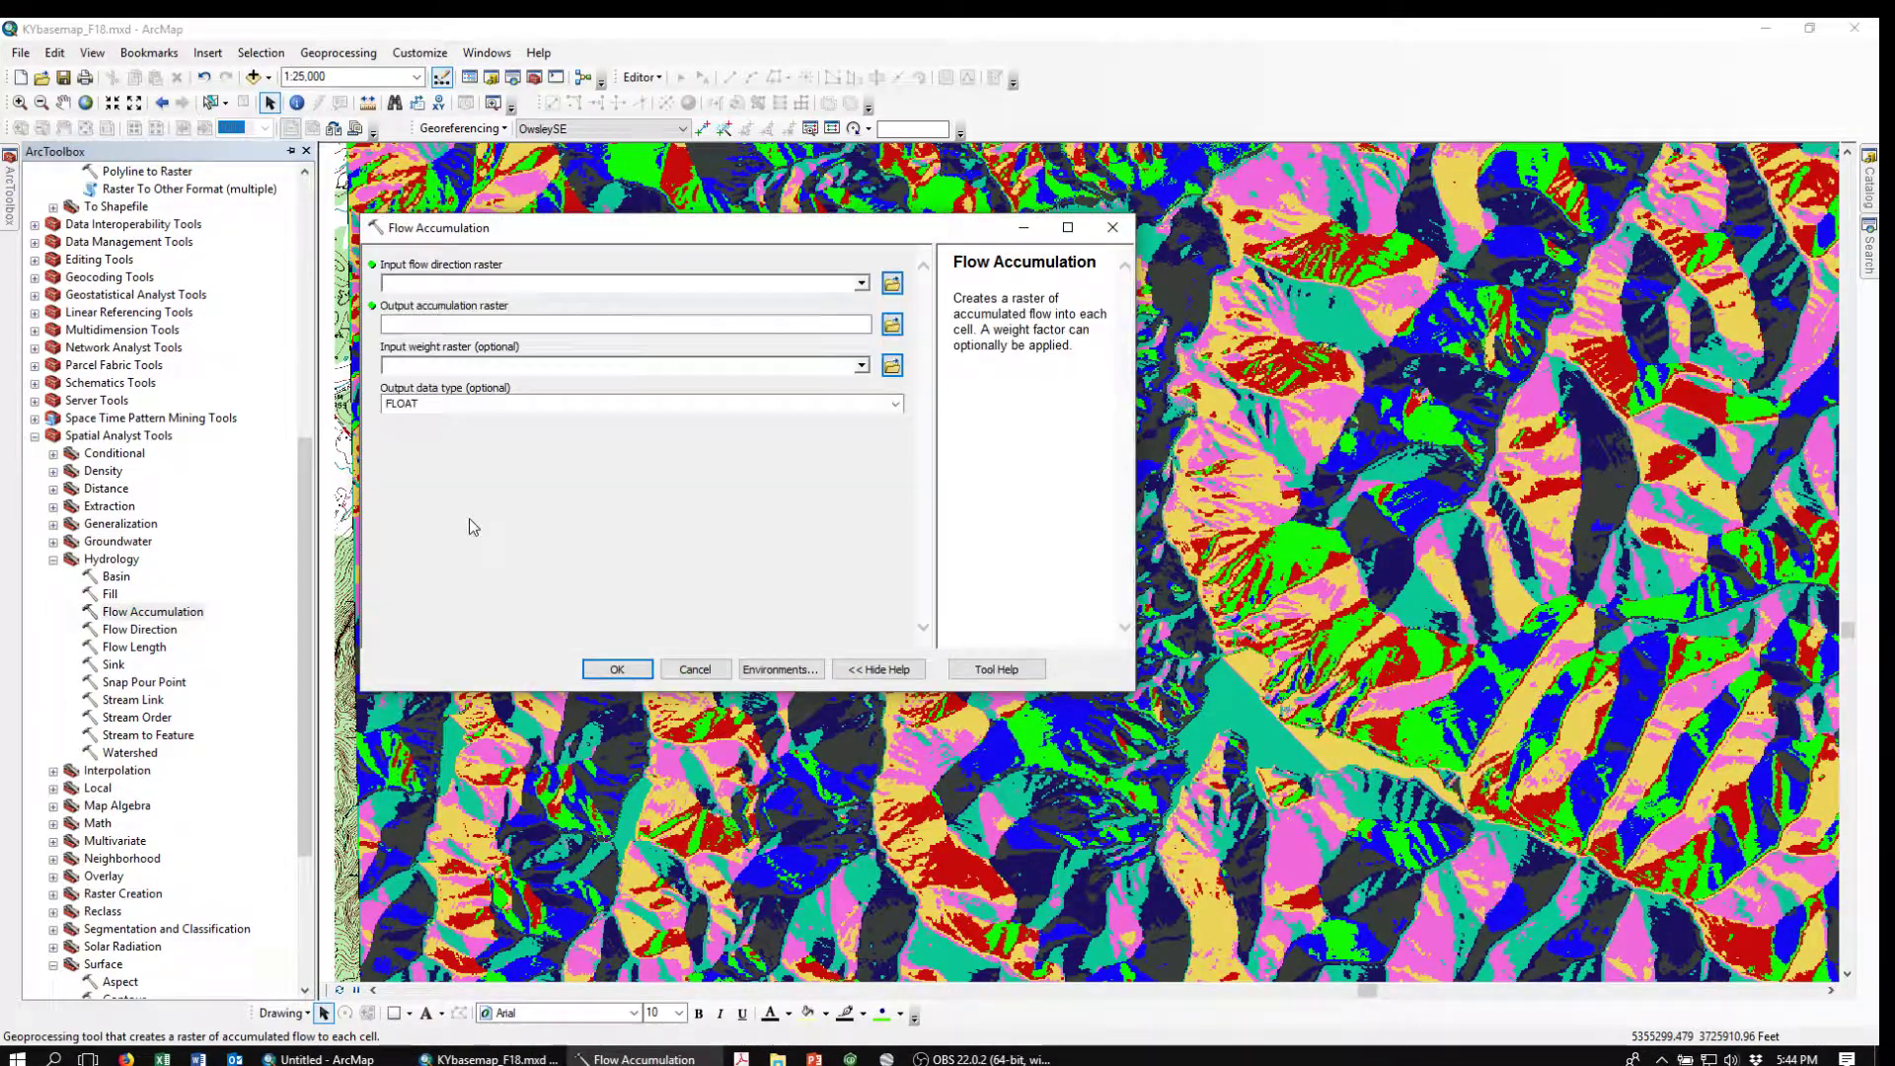
left_click(863, 284)
scroll(839, 415, "up", 3)
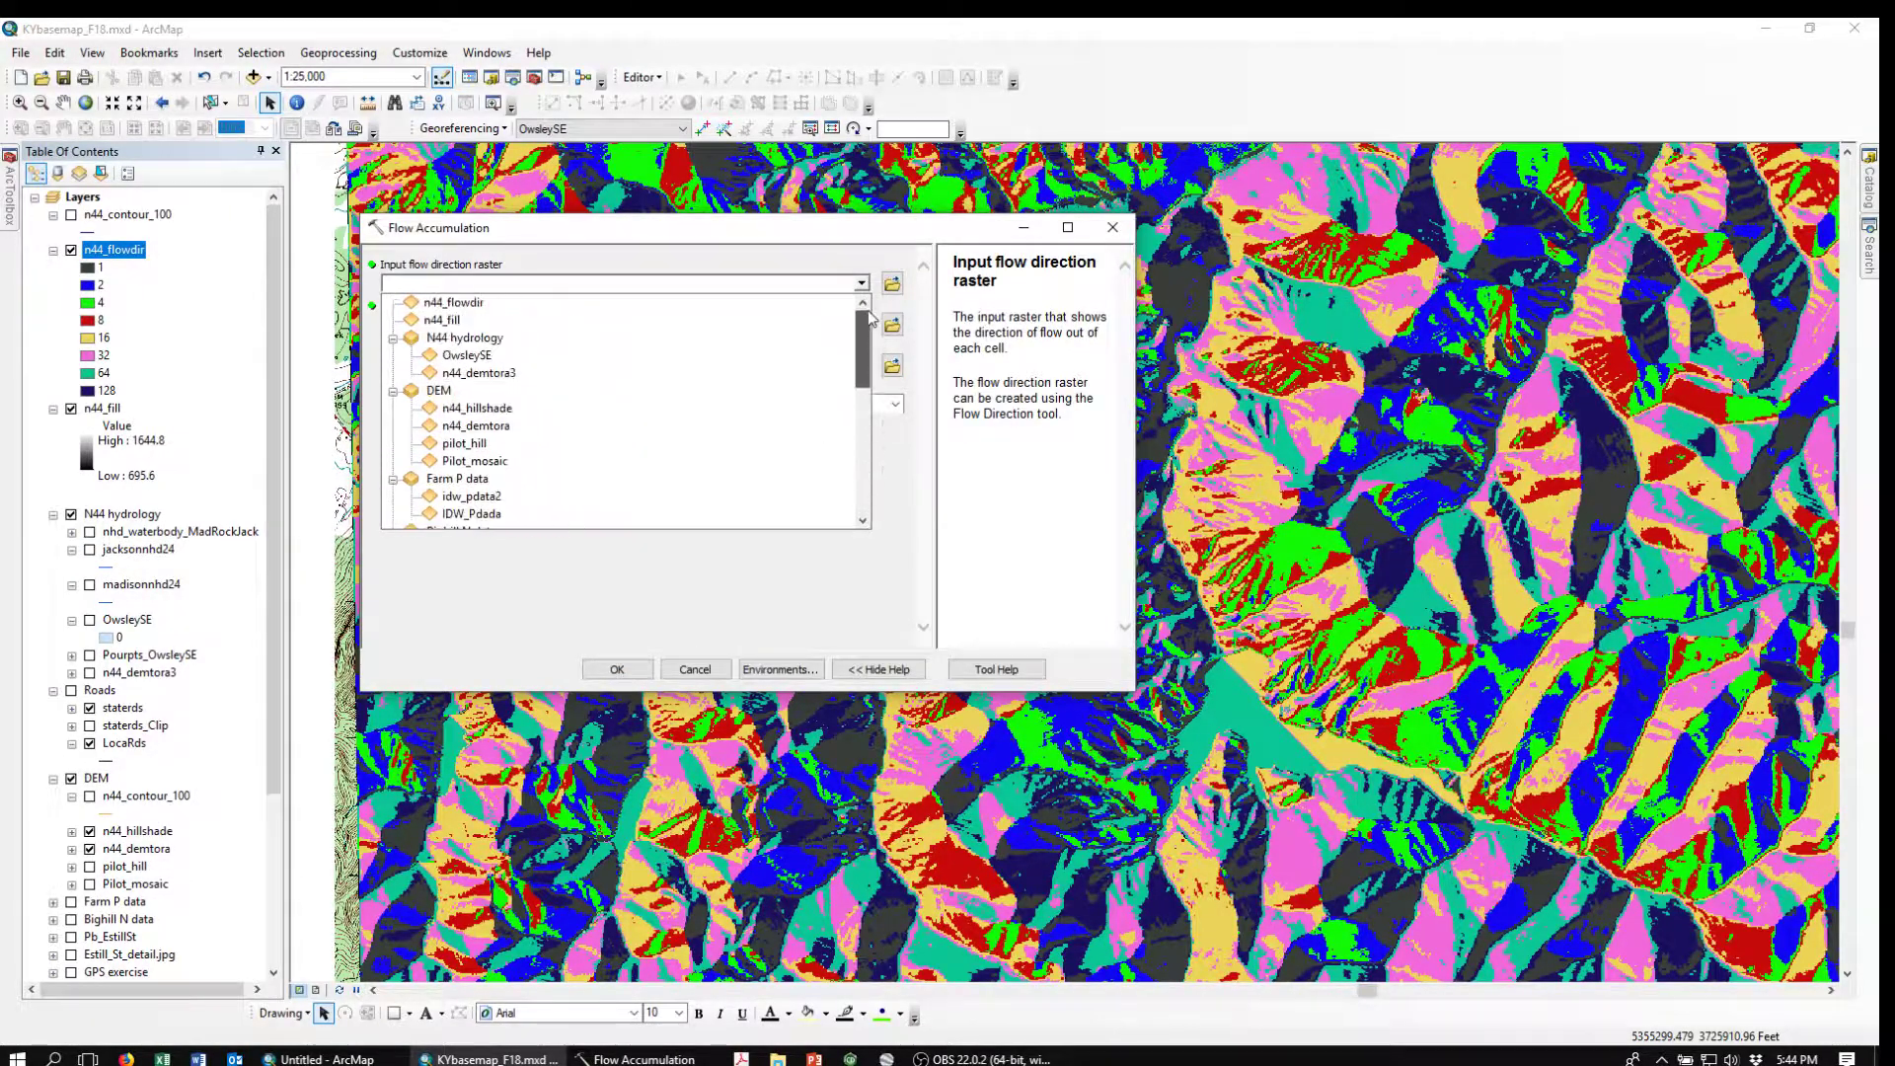
left_click(481, 305)
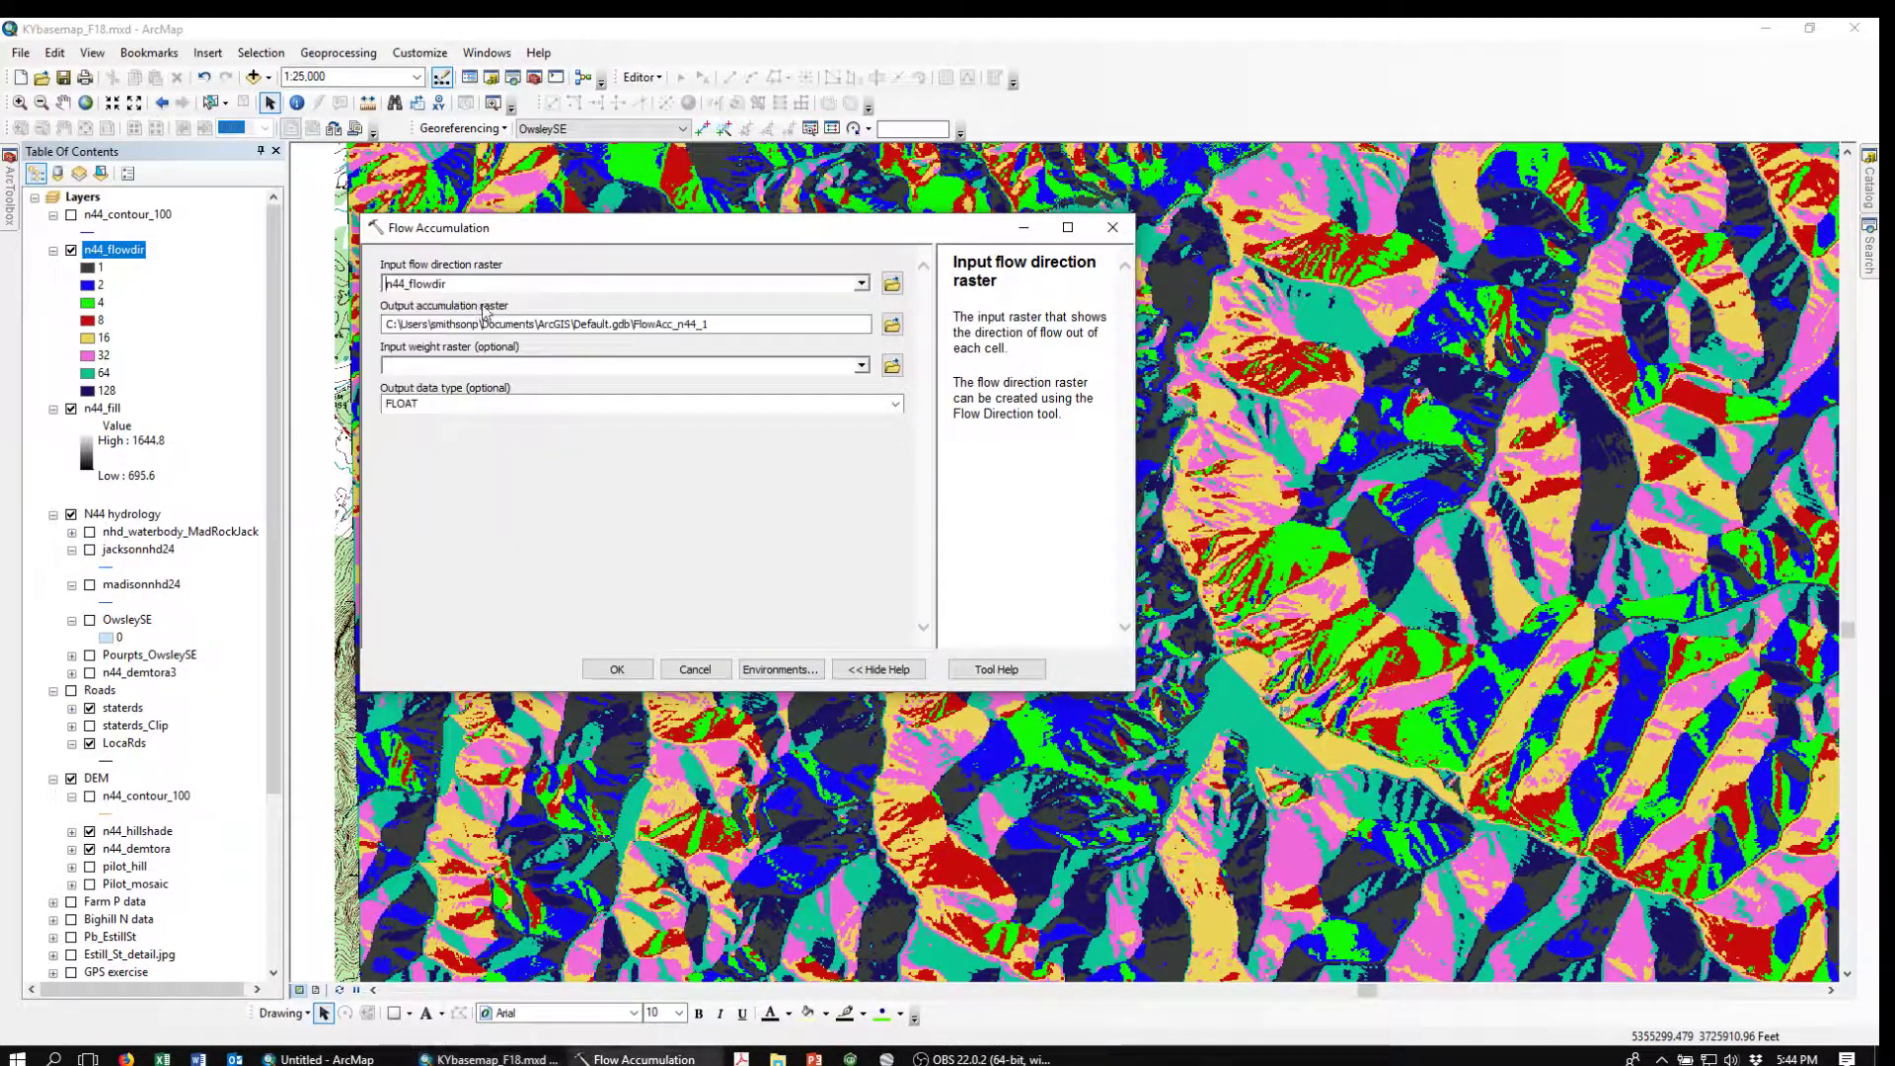
Set the output accumulation raster to n44_flowaccum in the DEM2 folder, allowing the ActiveX interaction
left_click(484, 323)
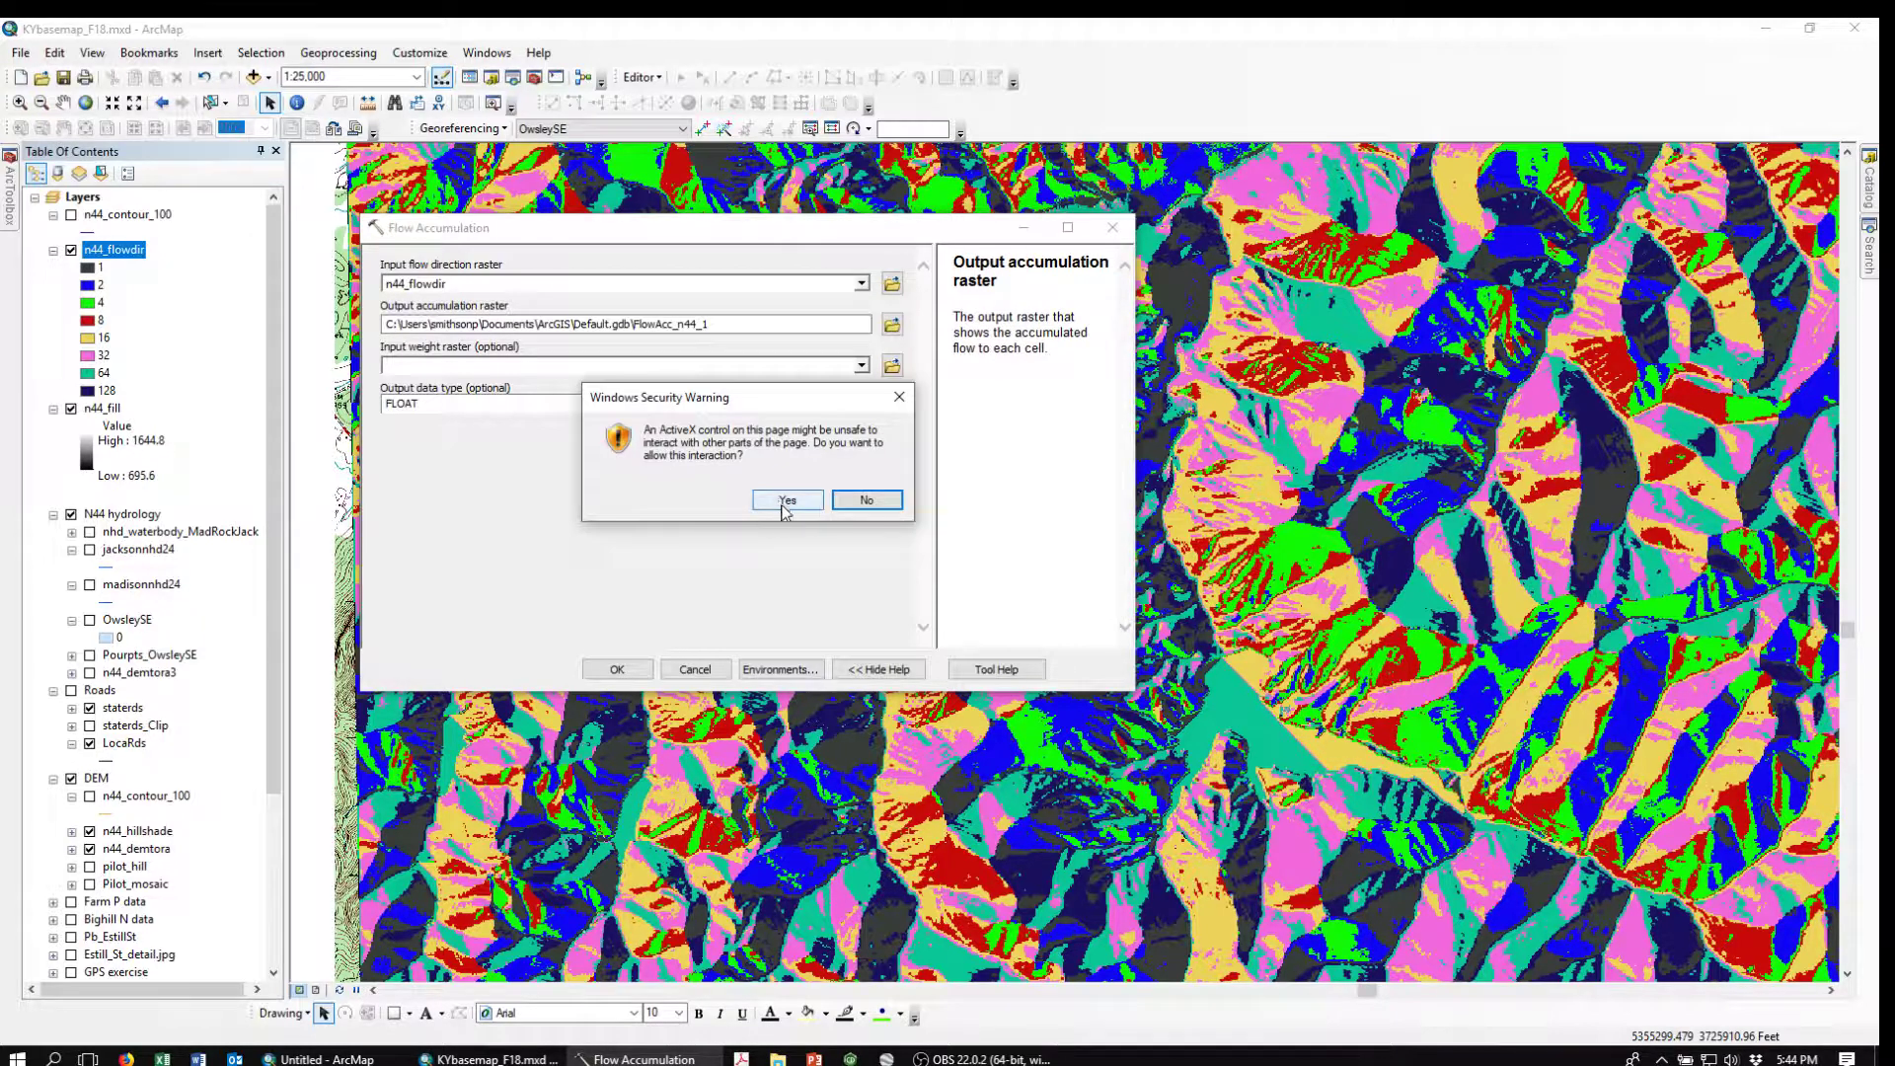
left_click(787, 501)
left_click(892, 323)
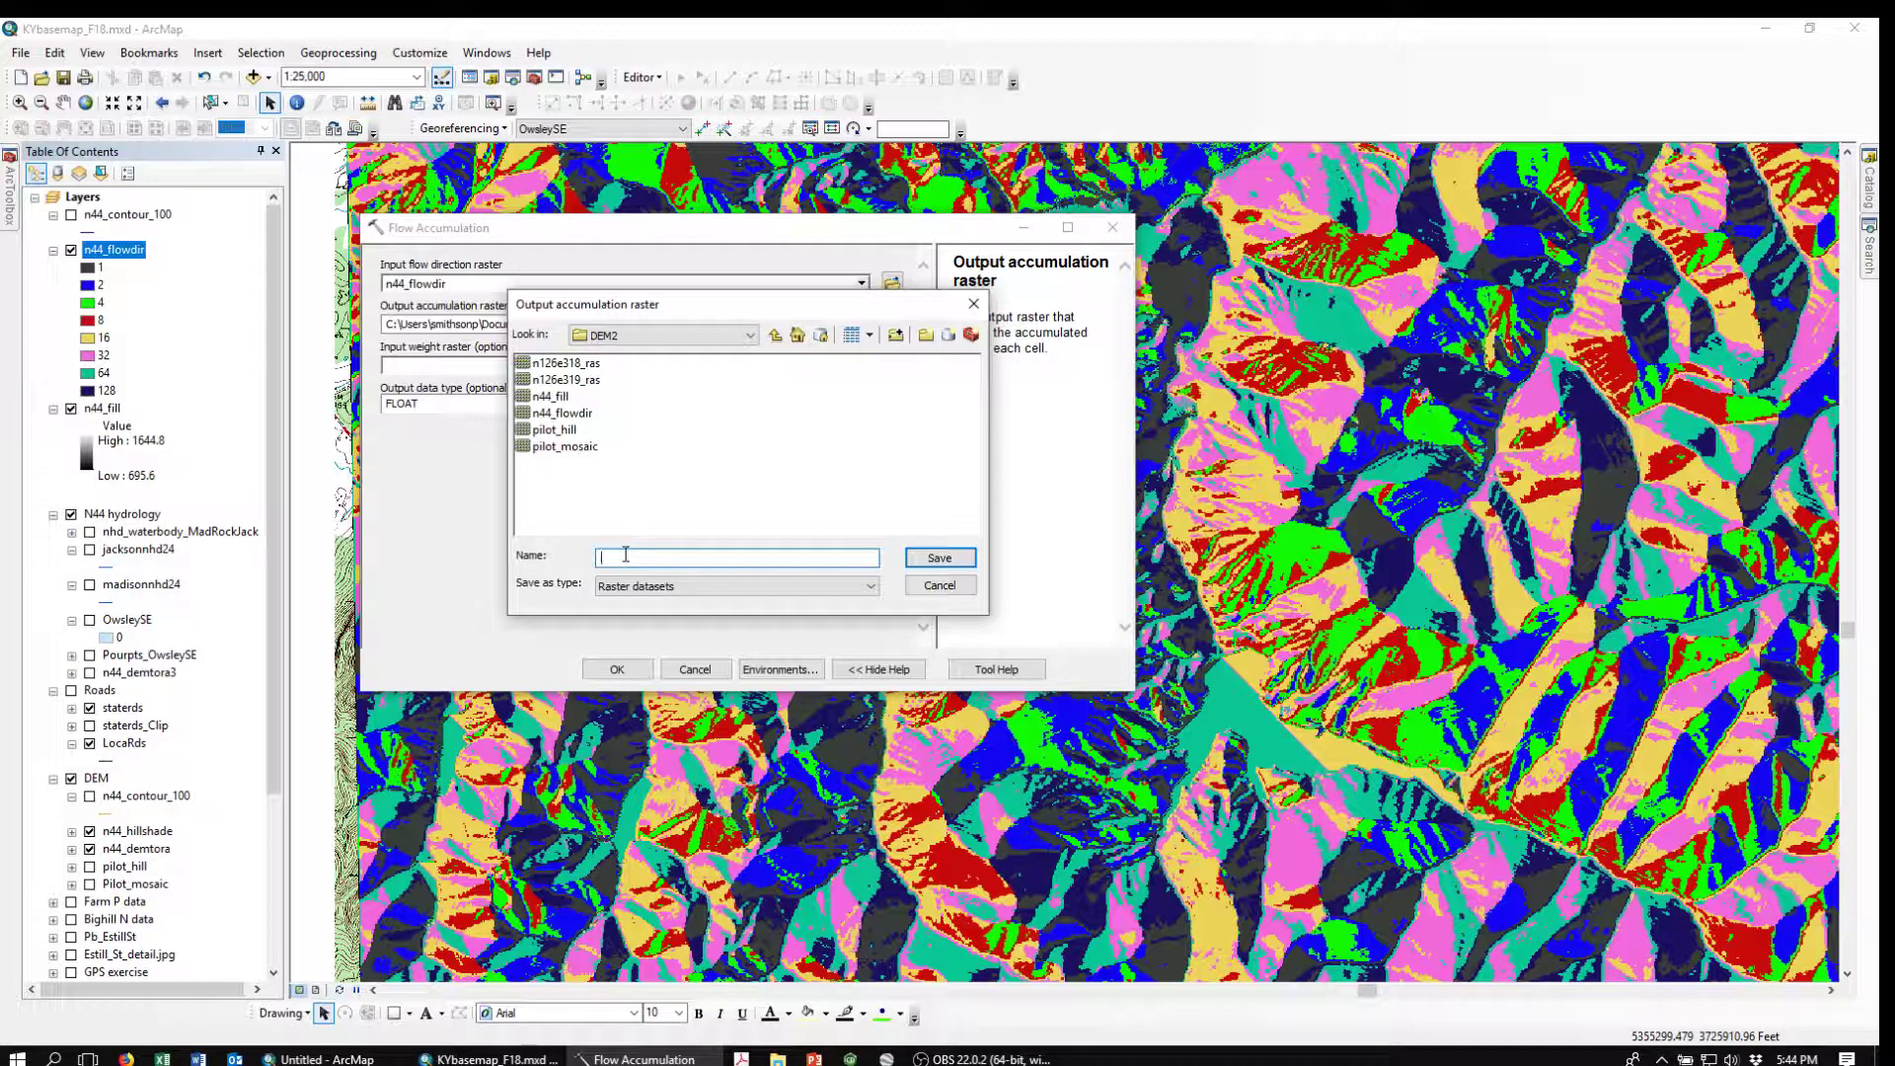
type("n44_flowaccum")
left_click(940, 559)
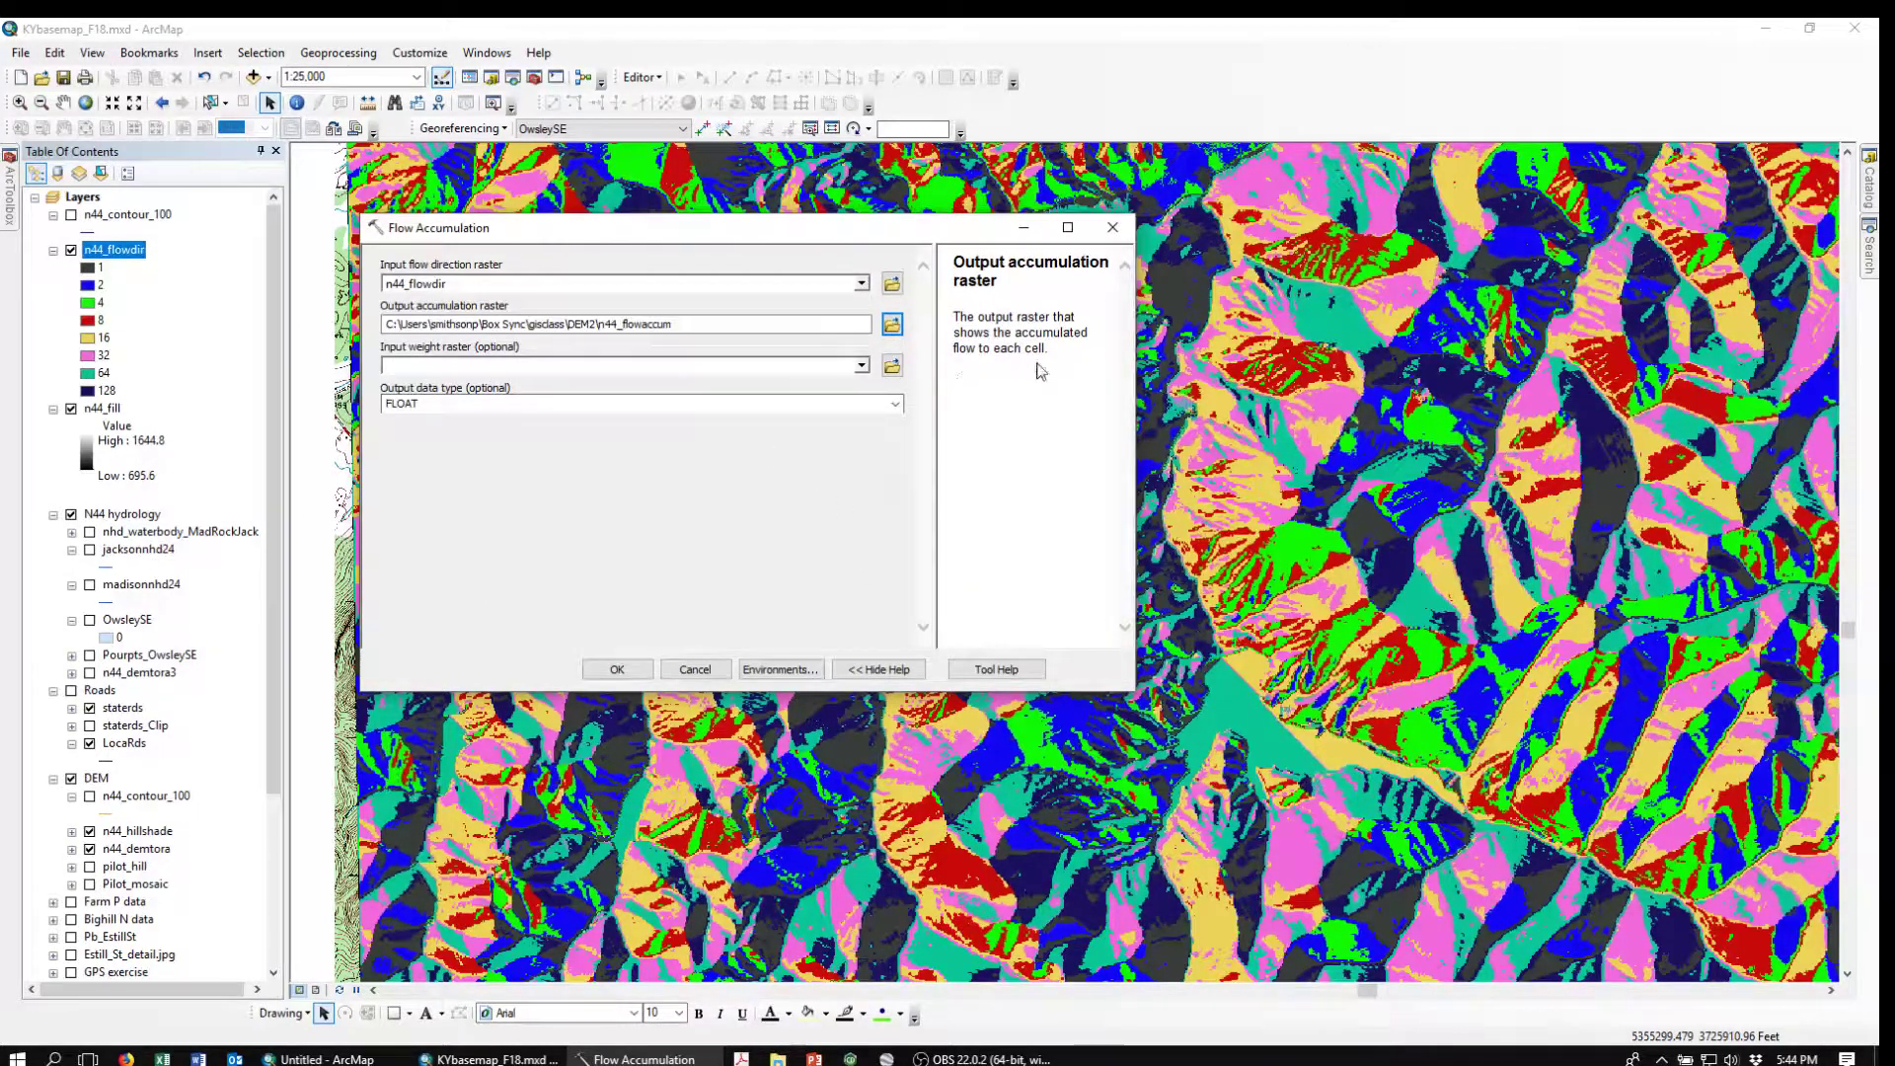
Run Flow Accumulation with FLOAT output and dismiss its completion report
left_click(616, 669)
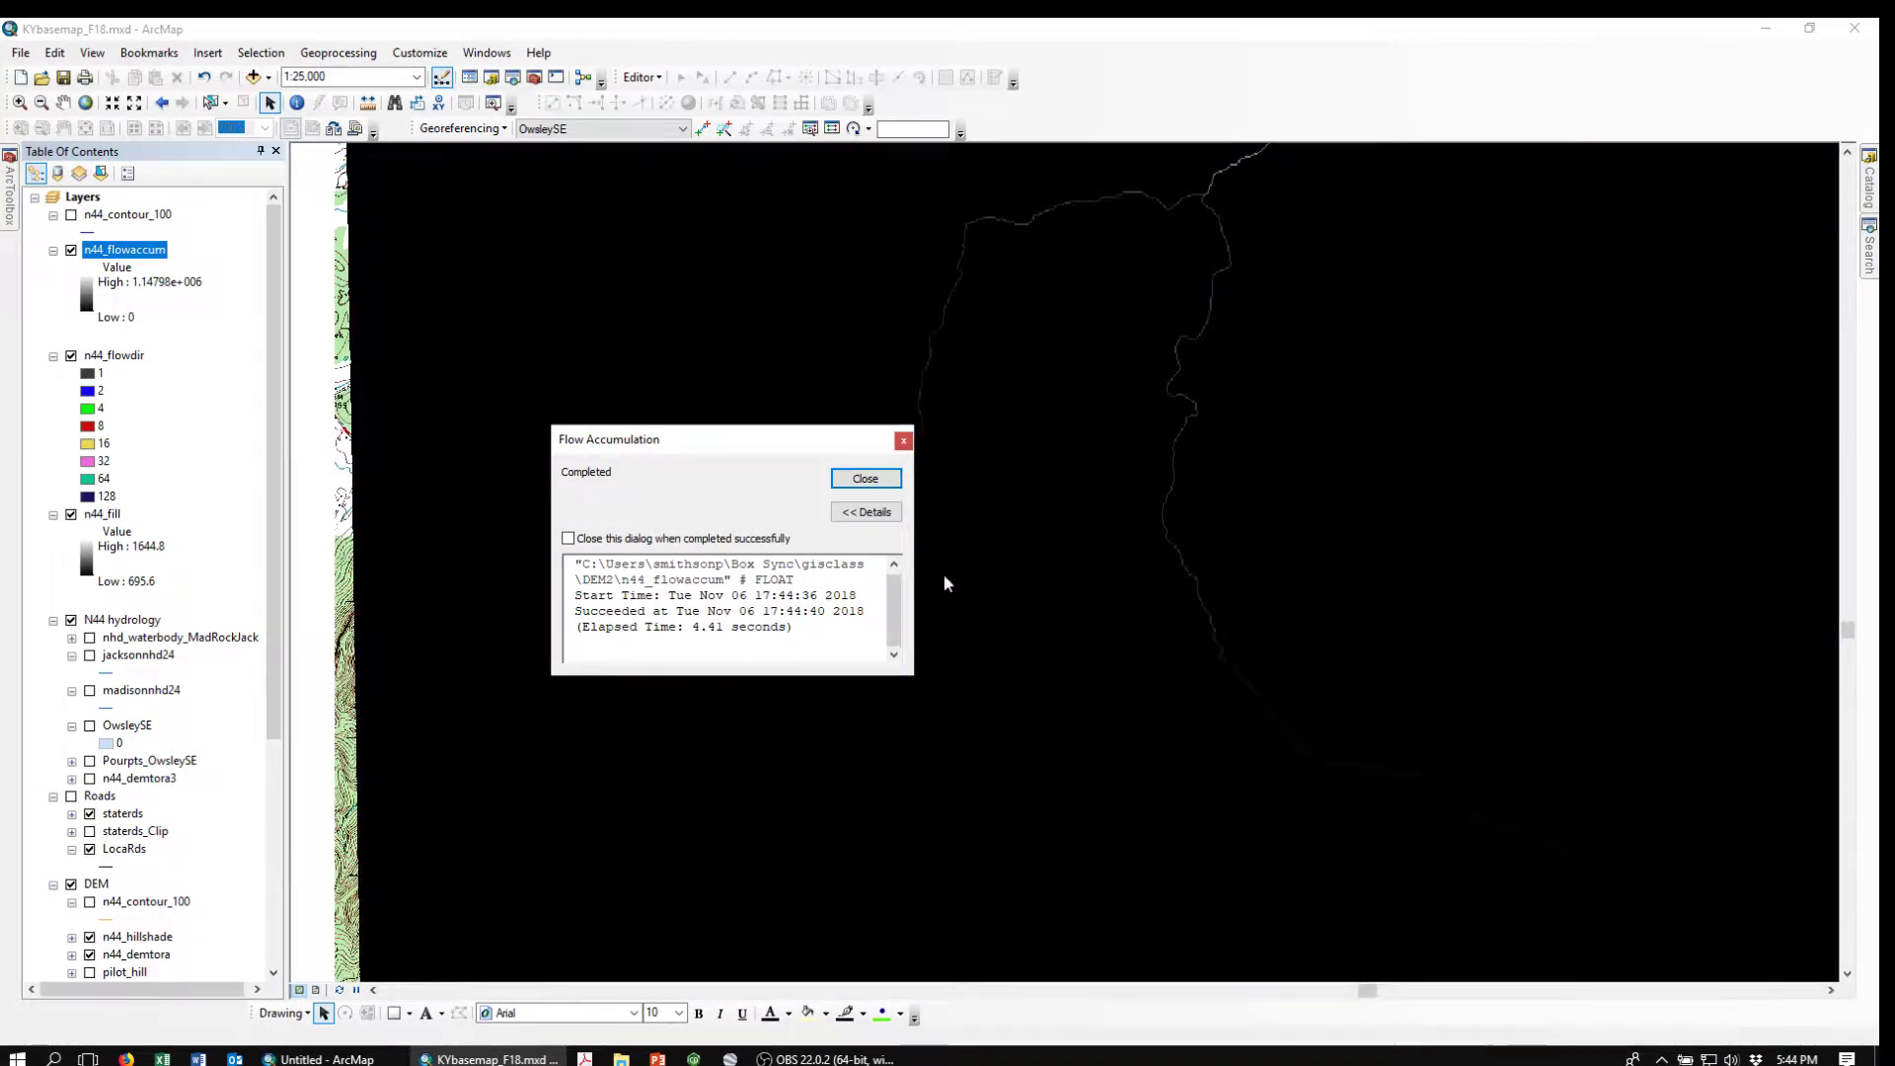
left_click(863, 488)
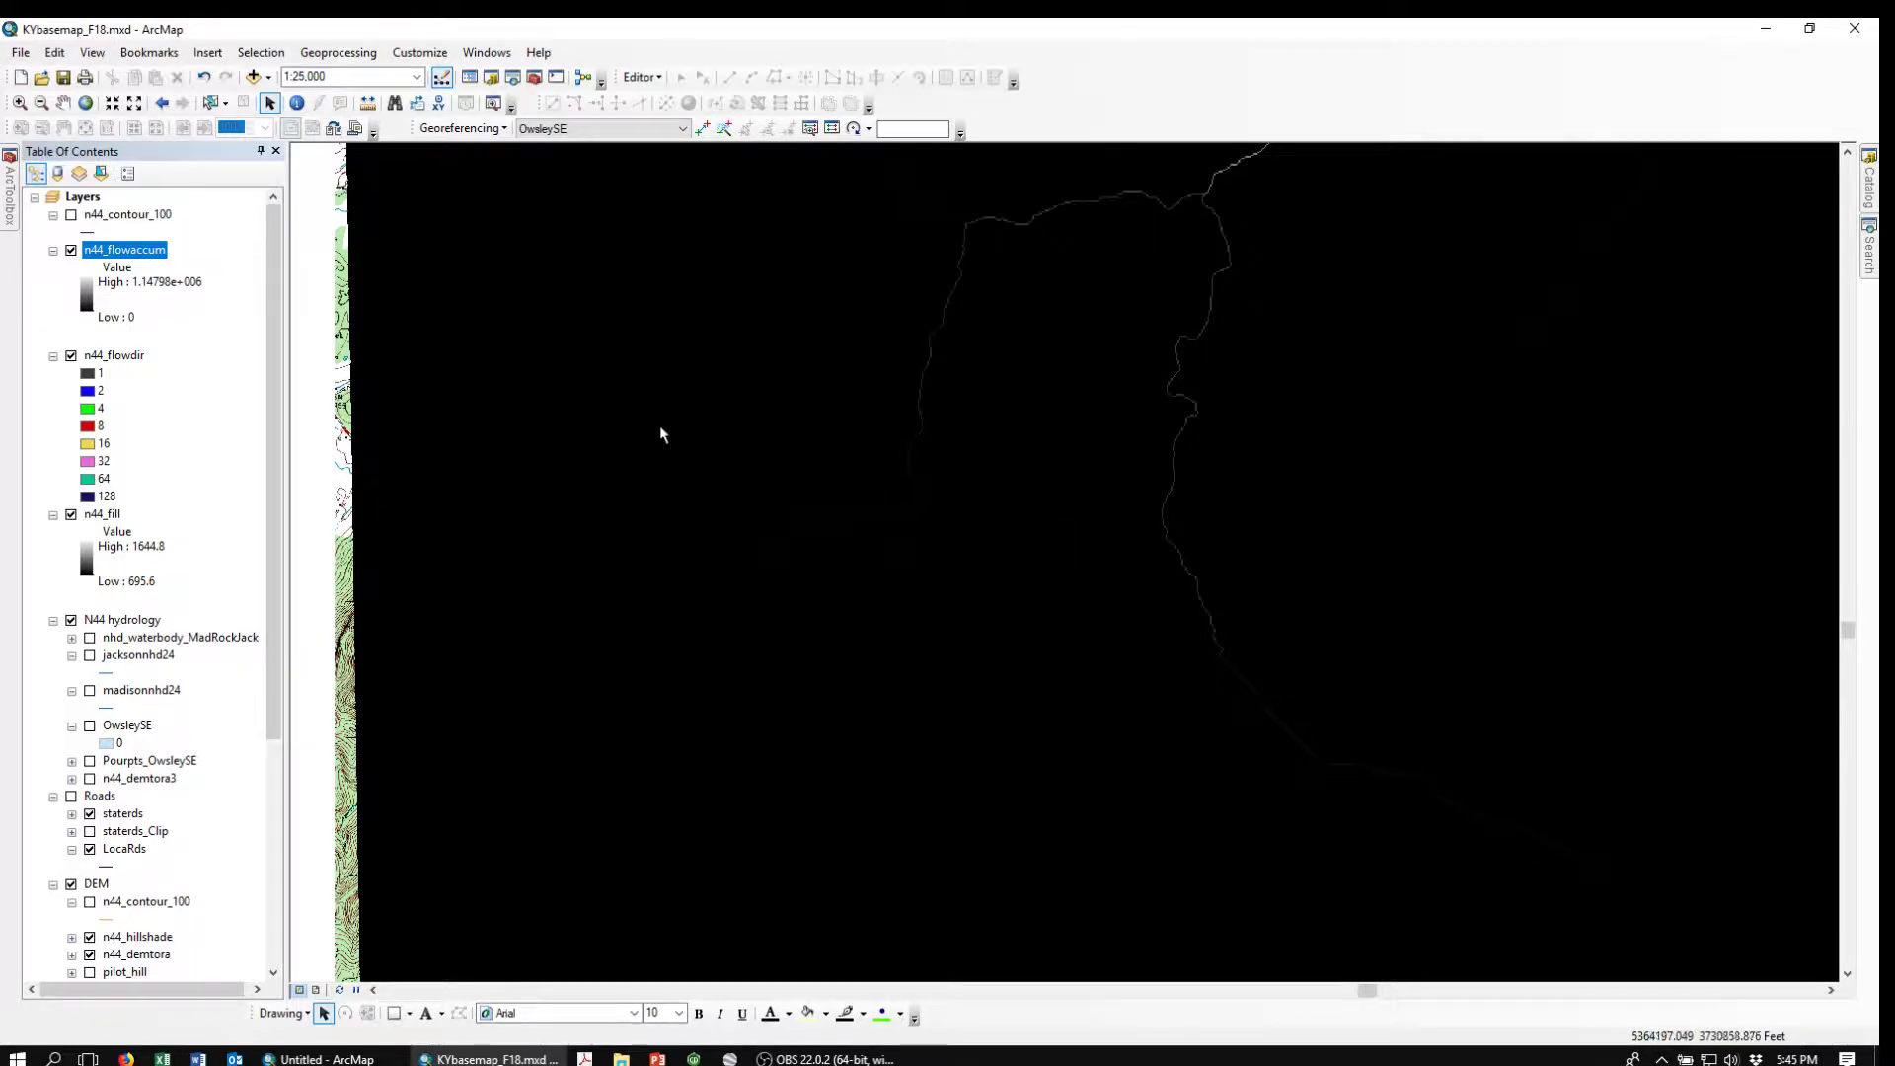
Remove the n44_flowdir and n44_fill layers from the map
right_click(105, 356)
left_click(143, 387)
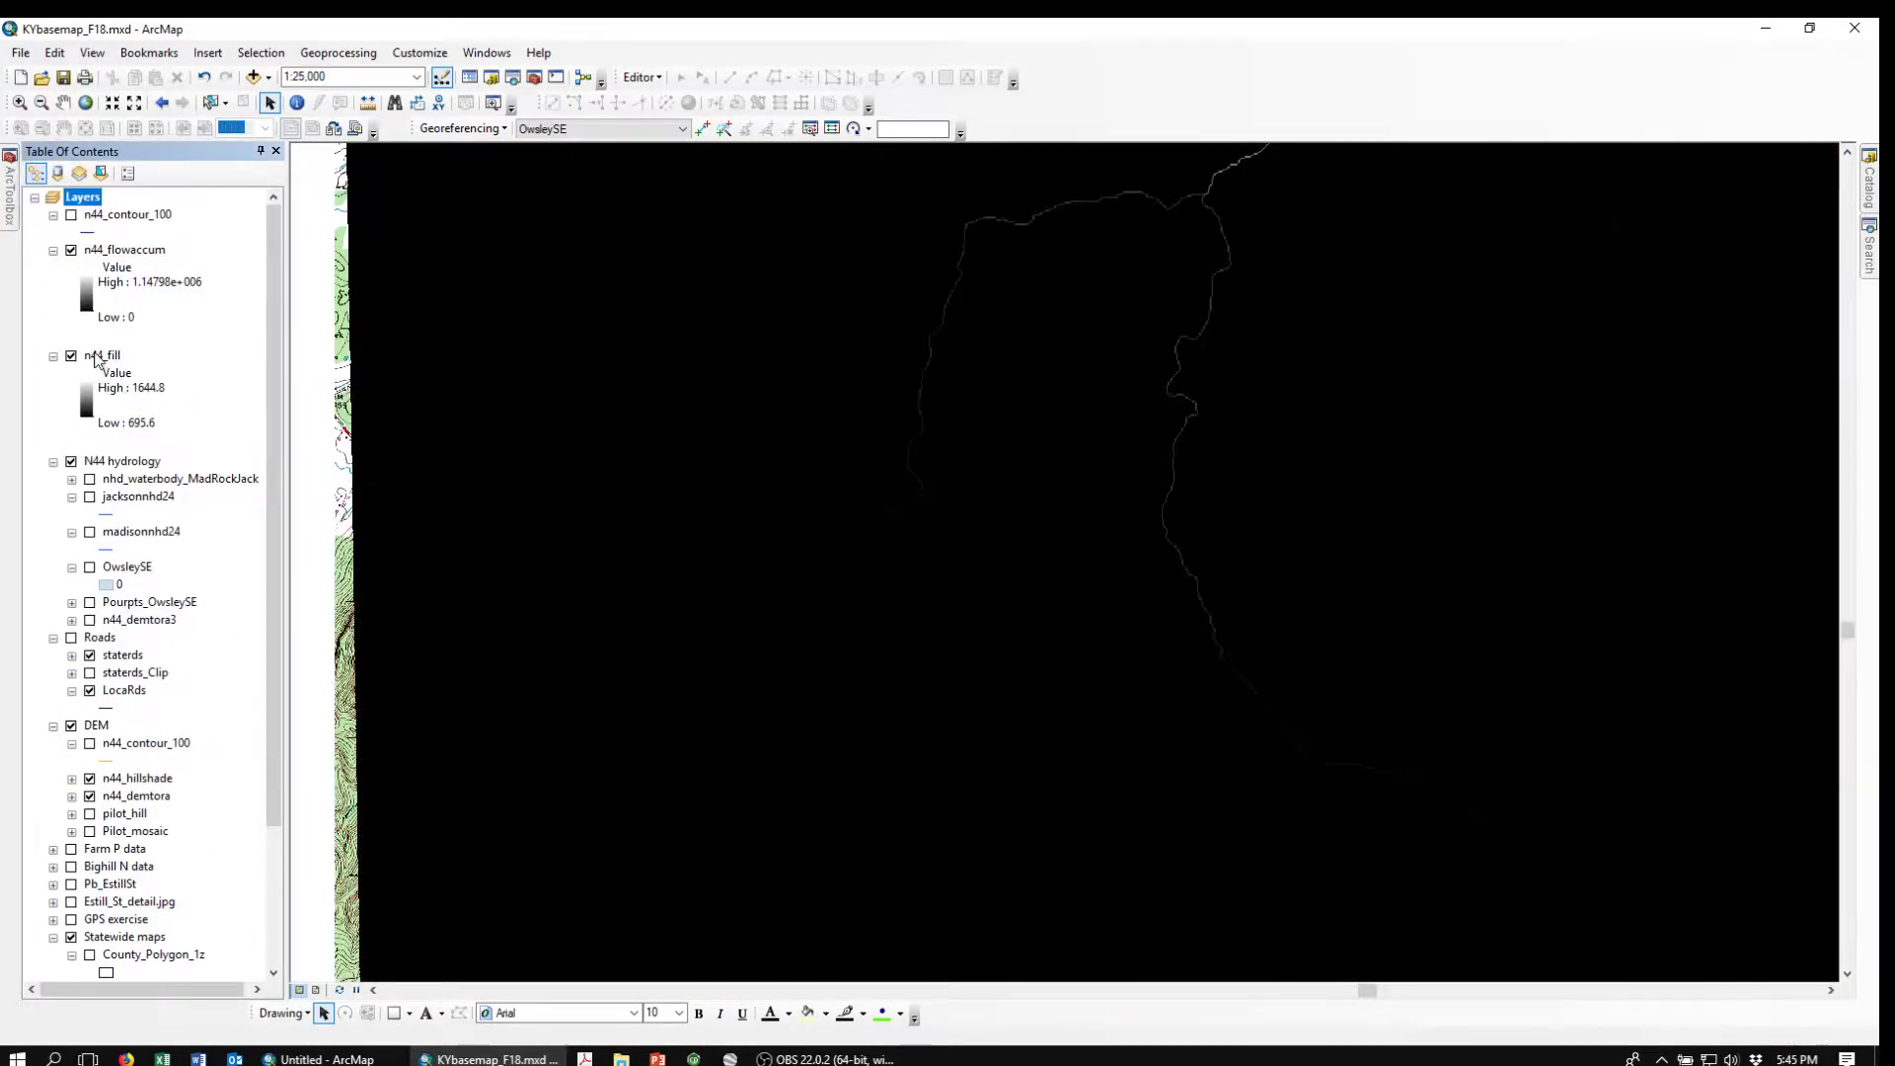
right_click(97, 362)
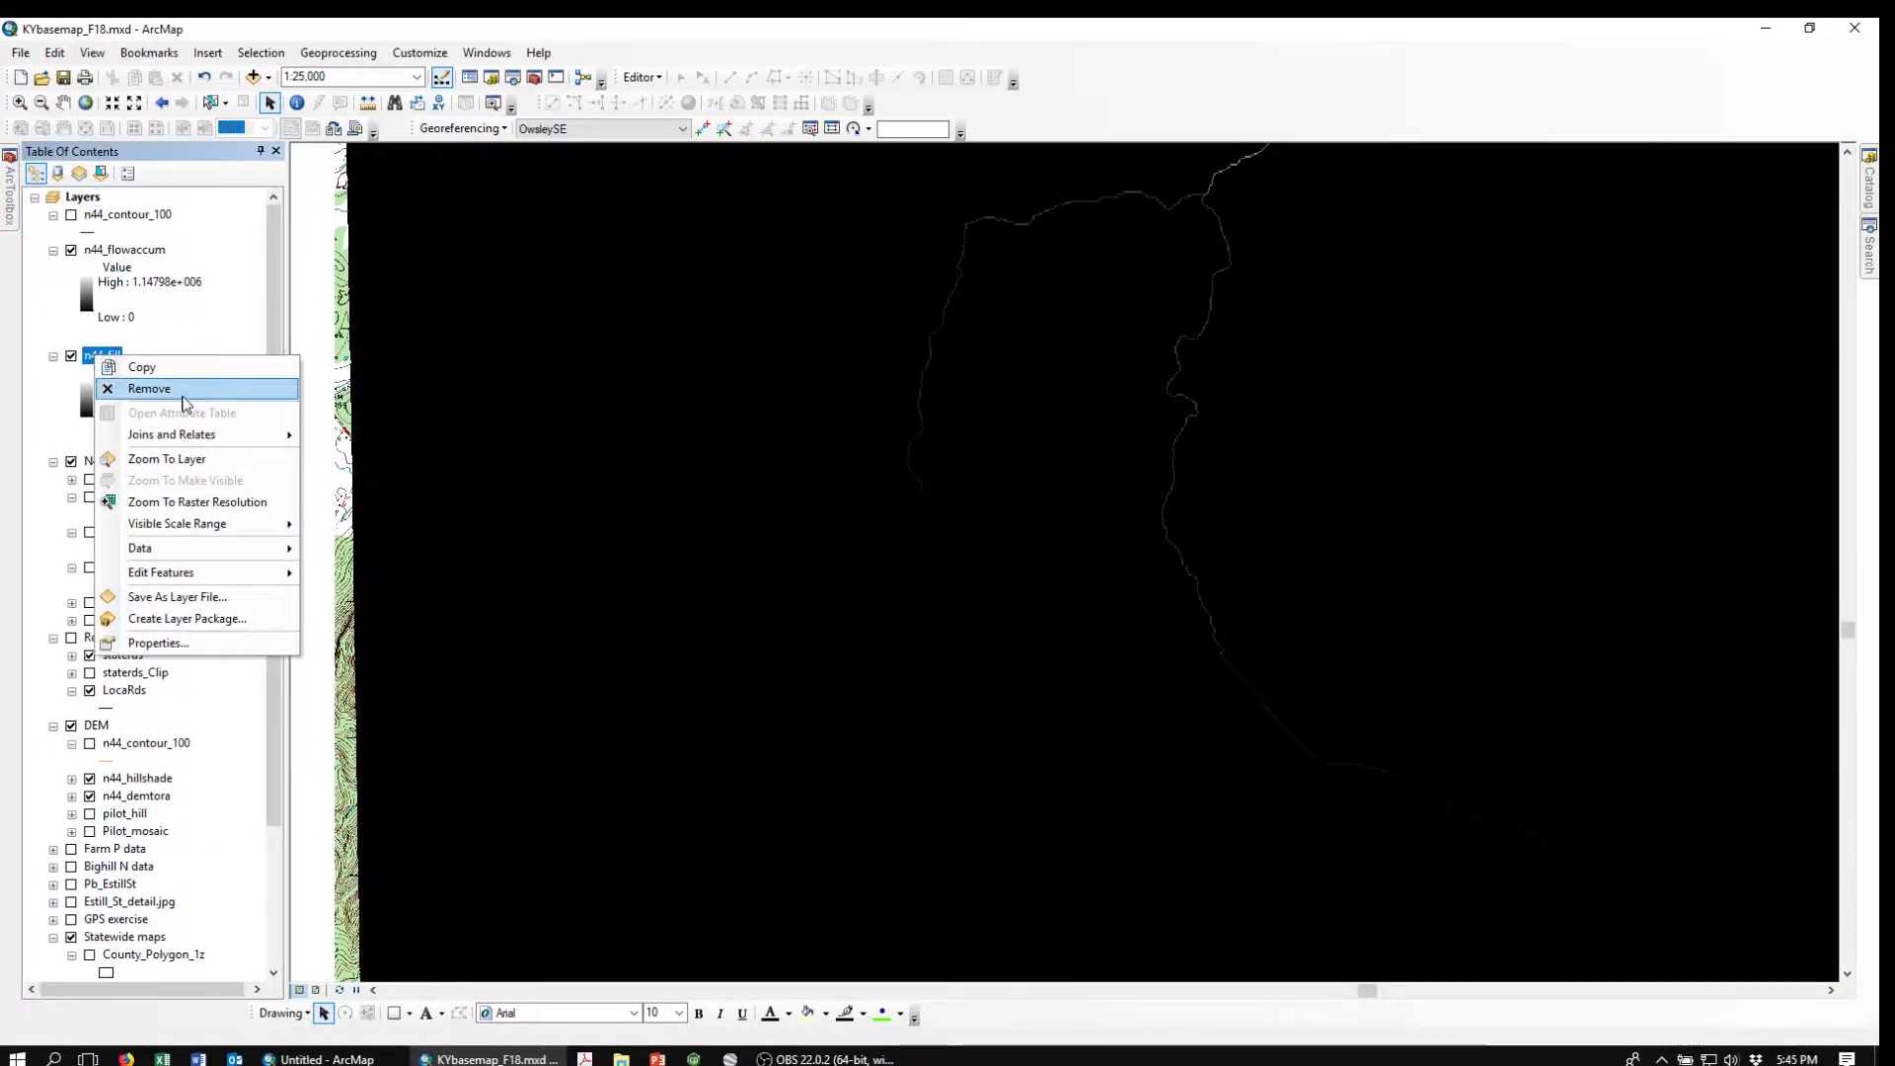
left_click(143, 398)
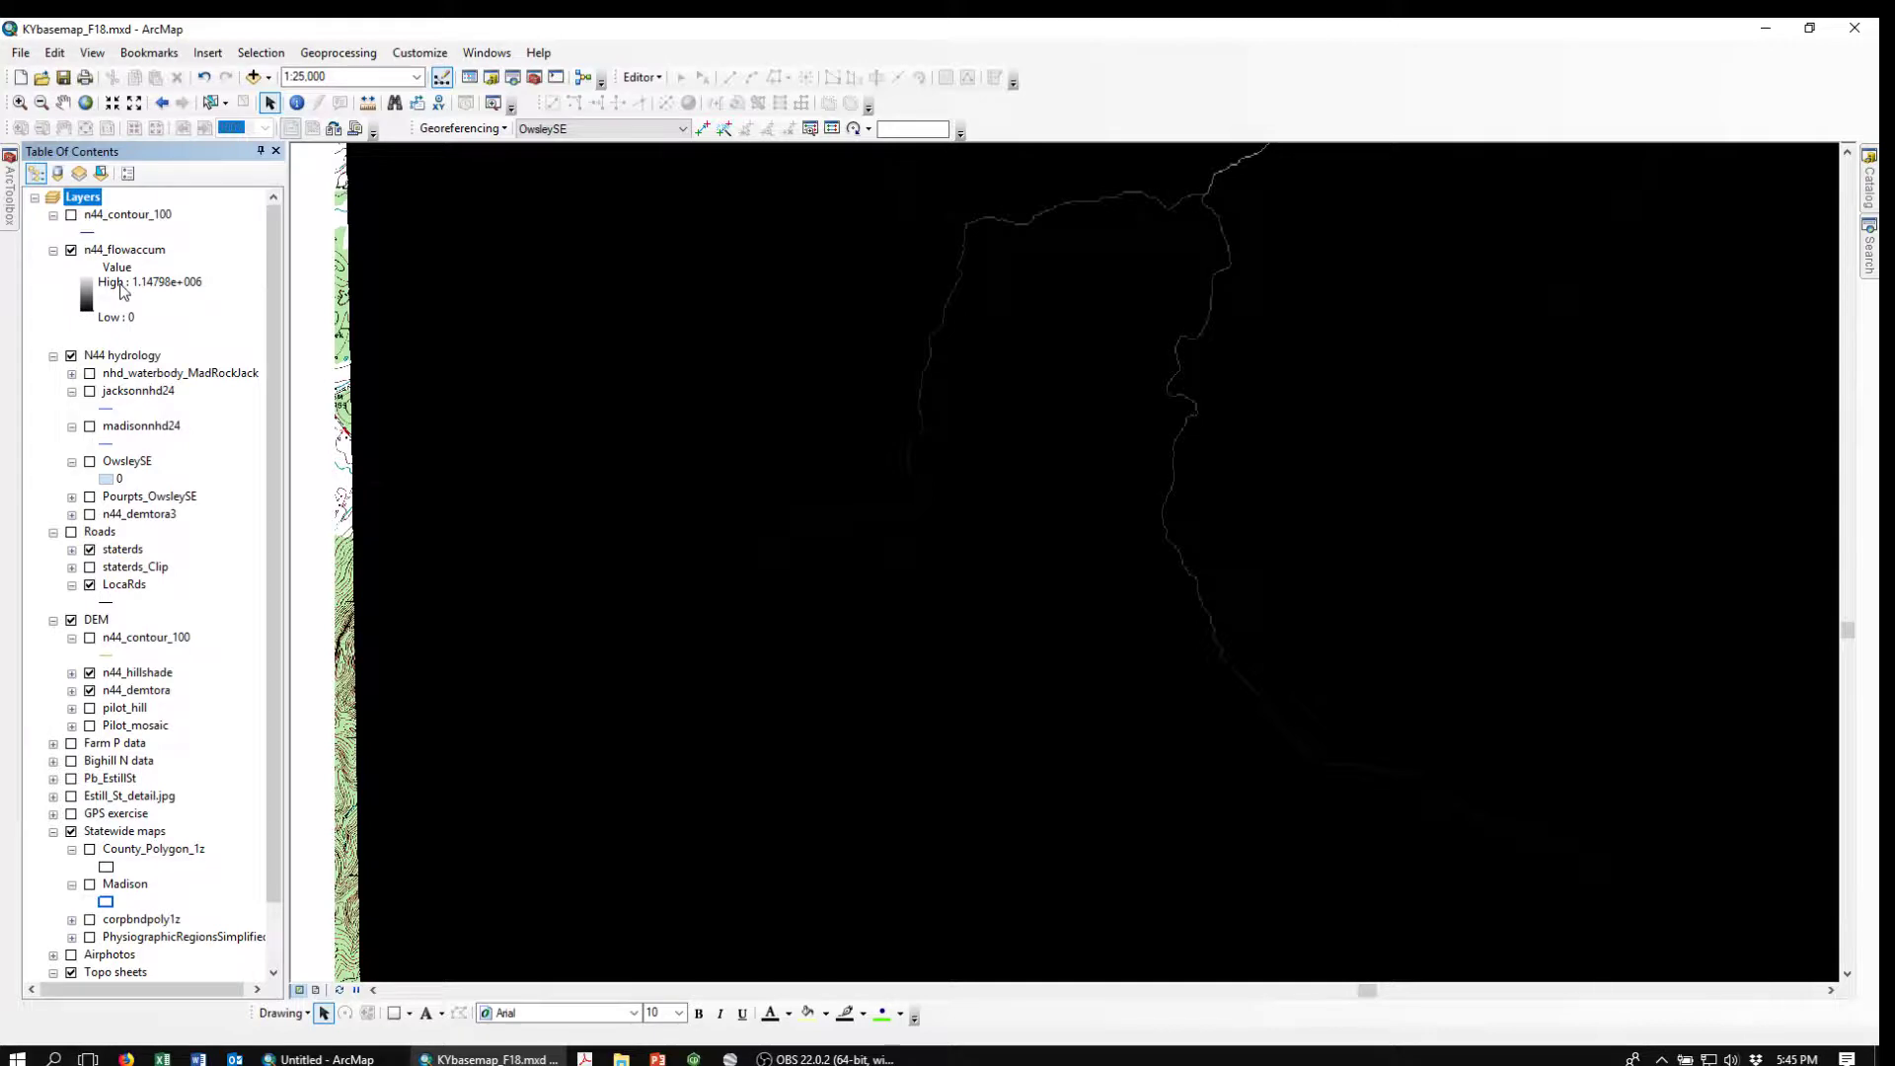
Switch the n44_flowaccum layer's symbology to Classified with 2 classes
double_click(125, 252)
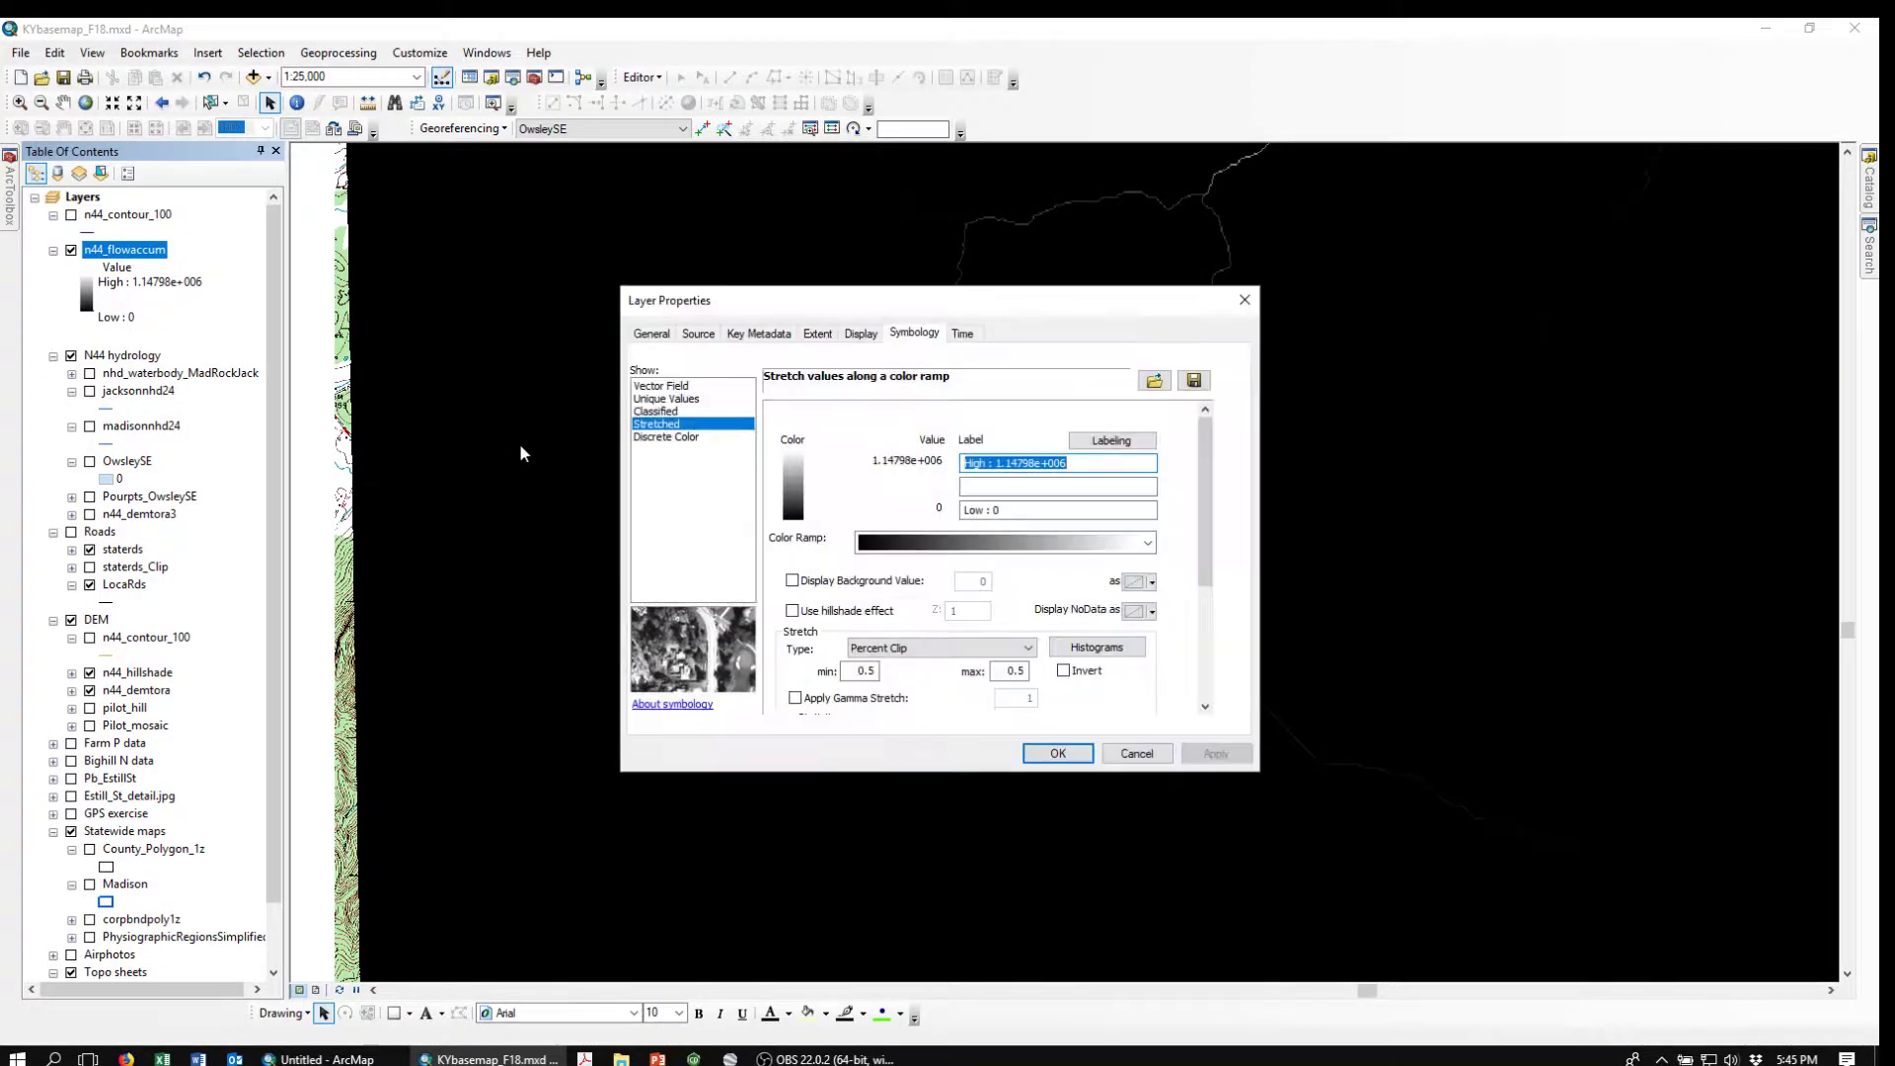
left_click(656, 411)
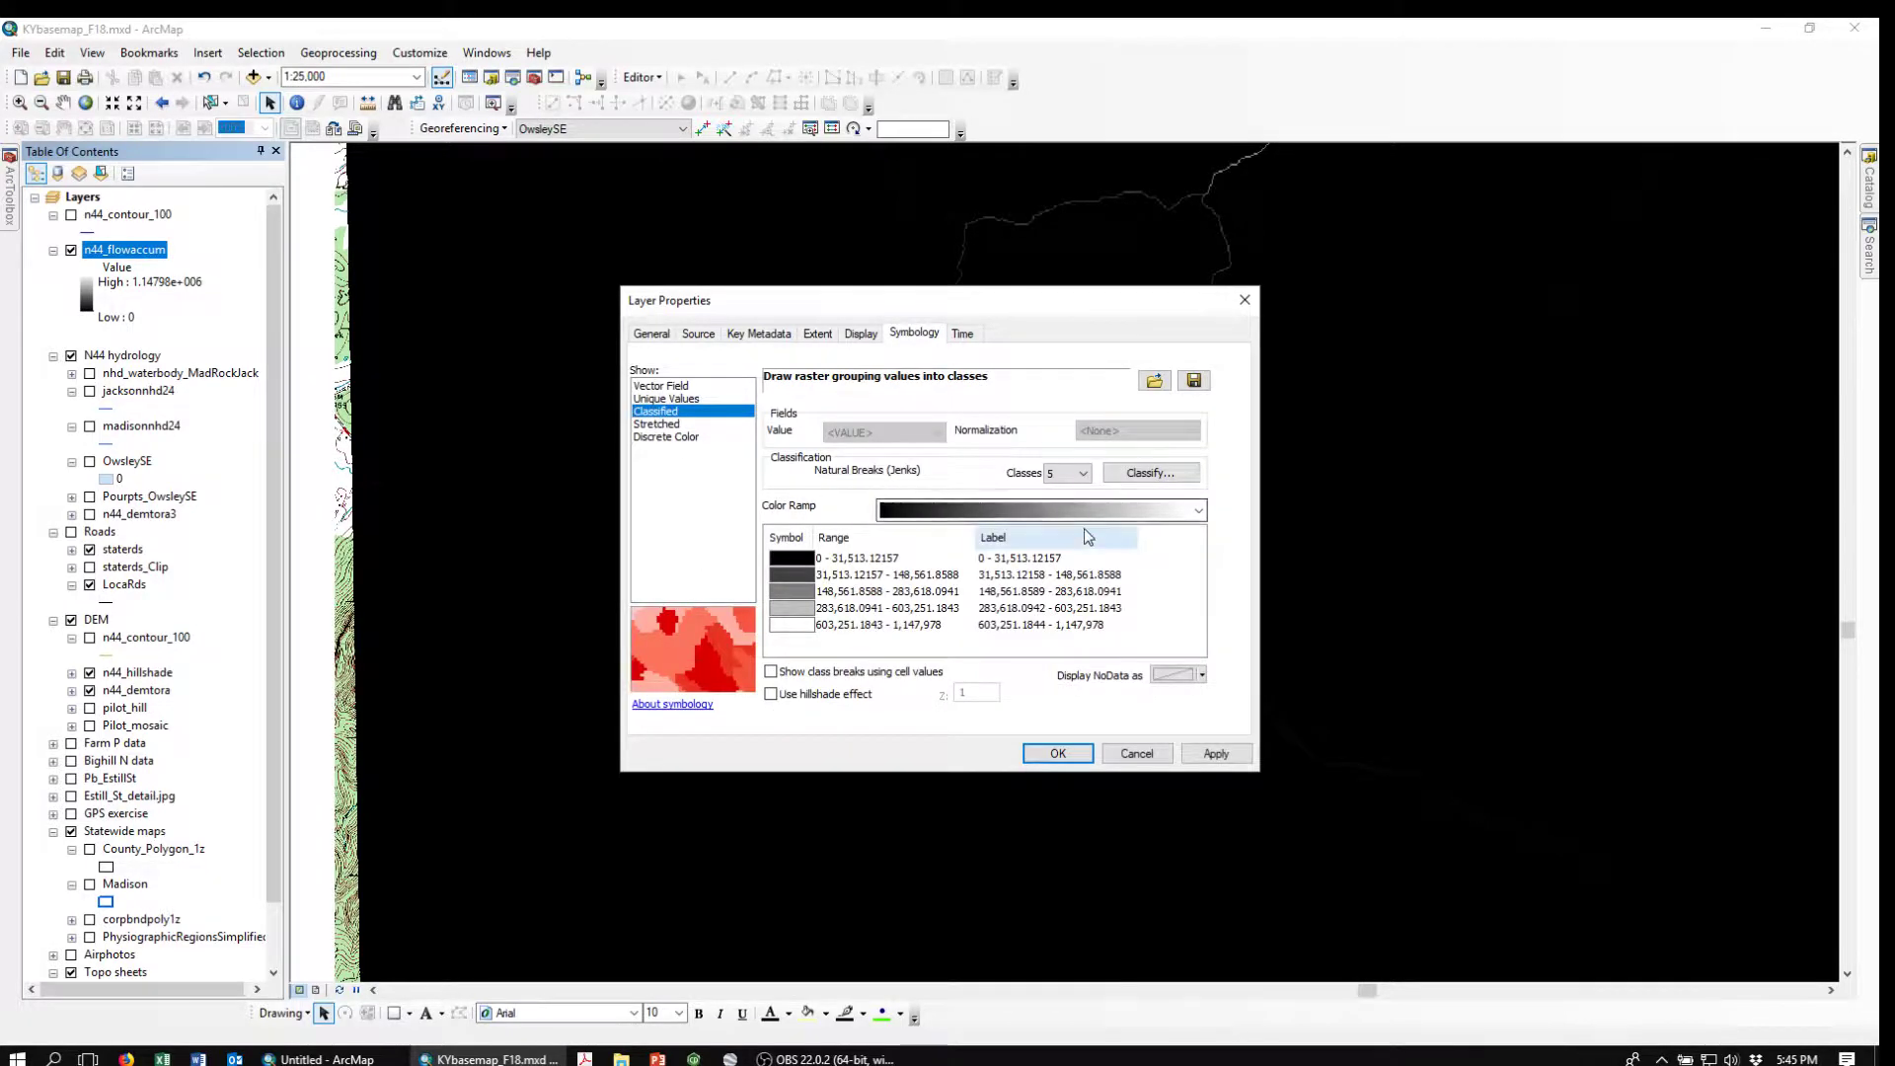
left_click(1084, 474)
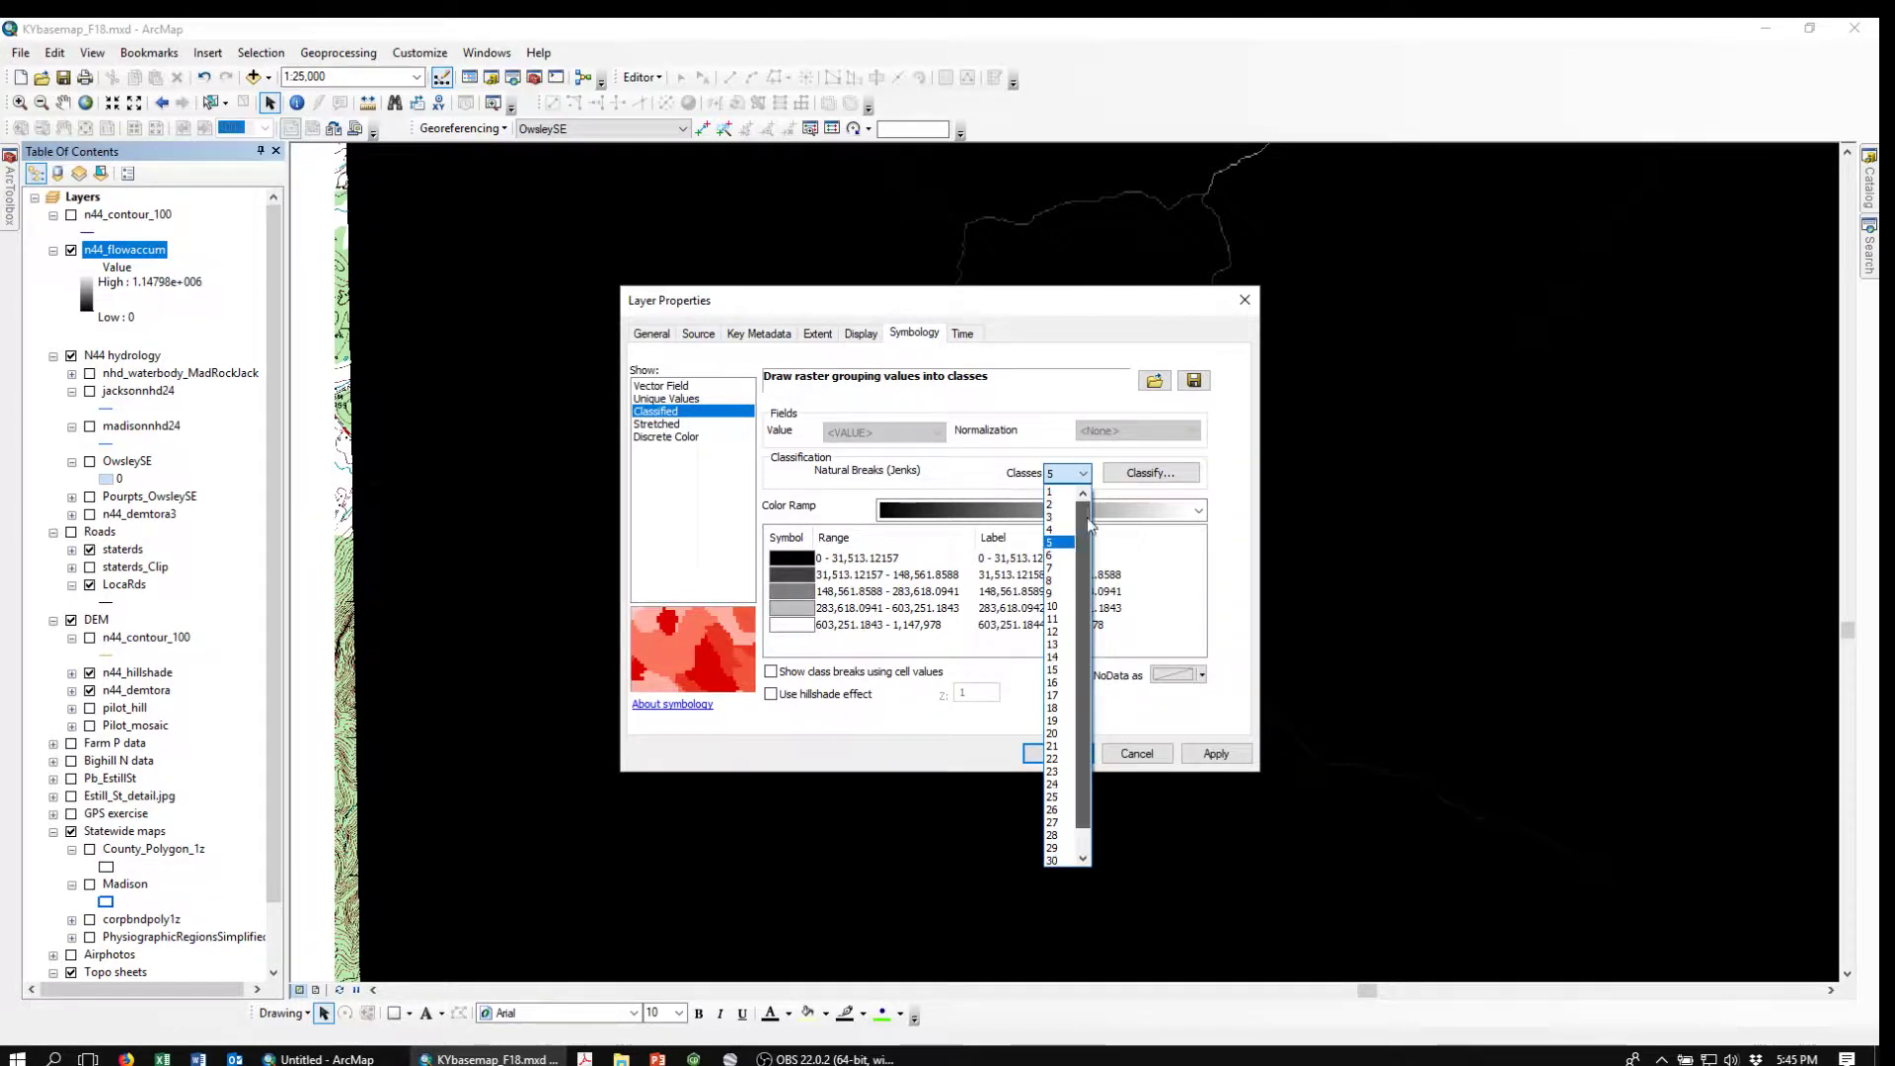
left_click(1051, 505)
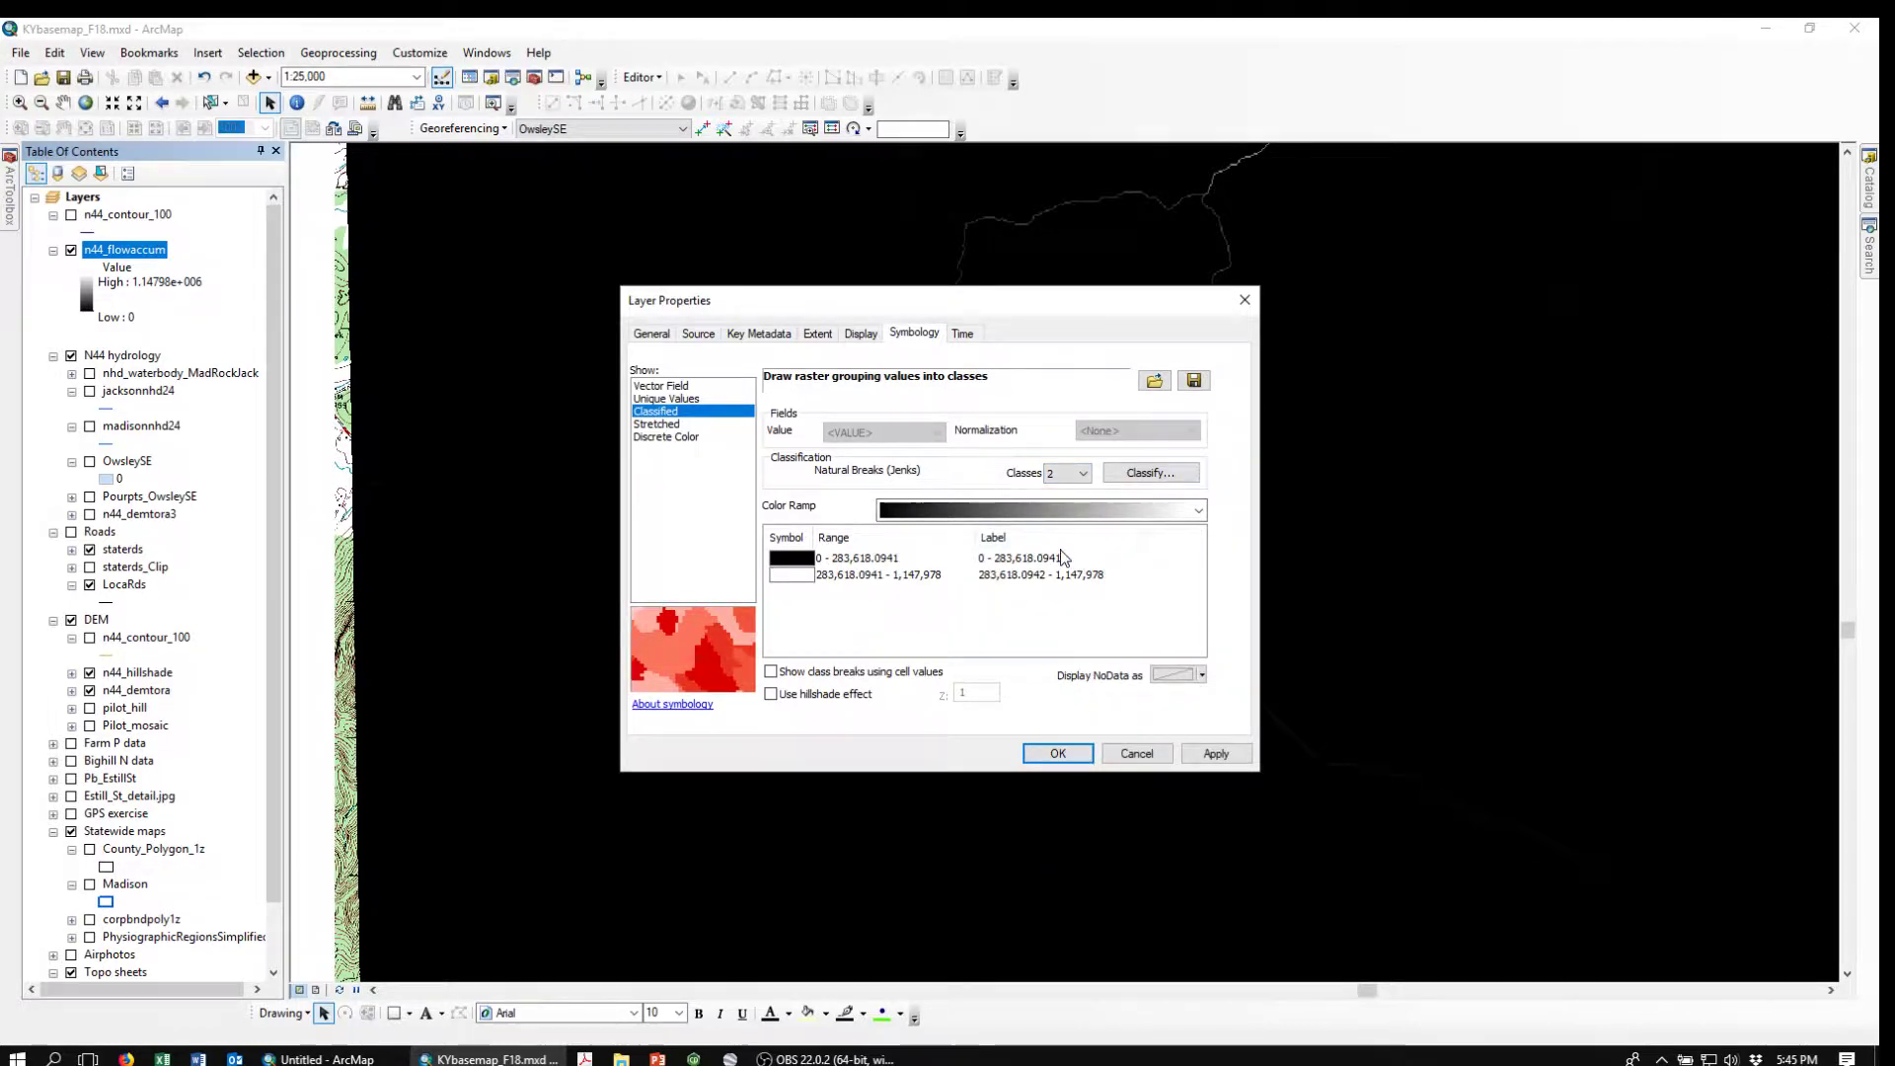
Set the first break value of the n44_flowaccum classification to 1000
left_click(1150, 474)
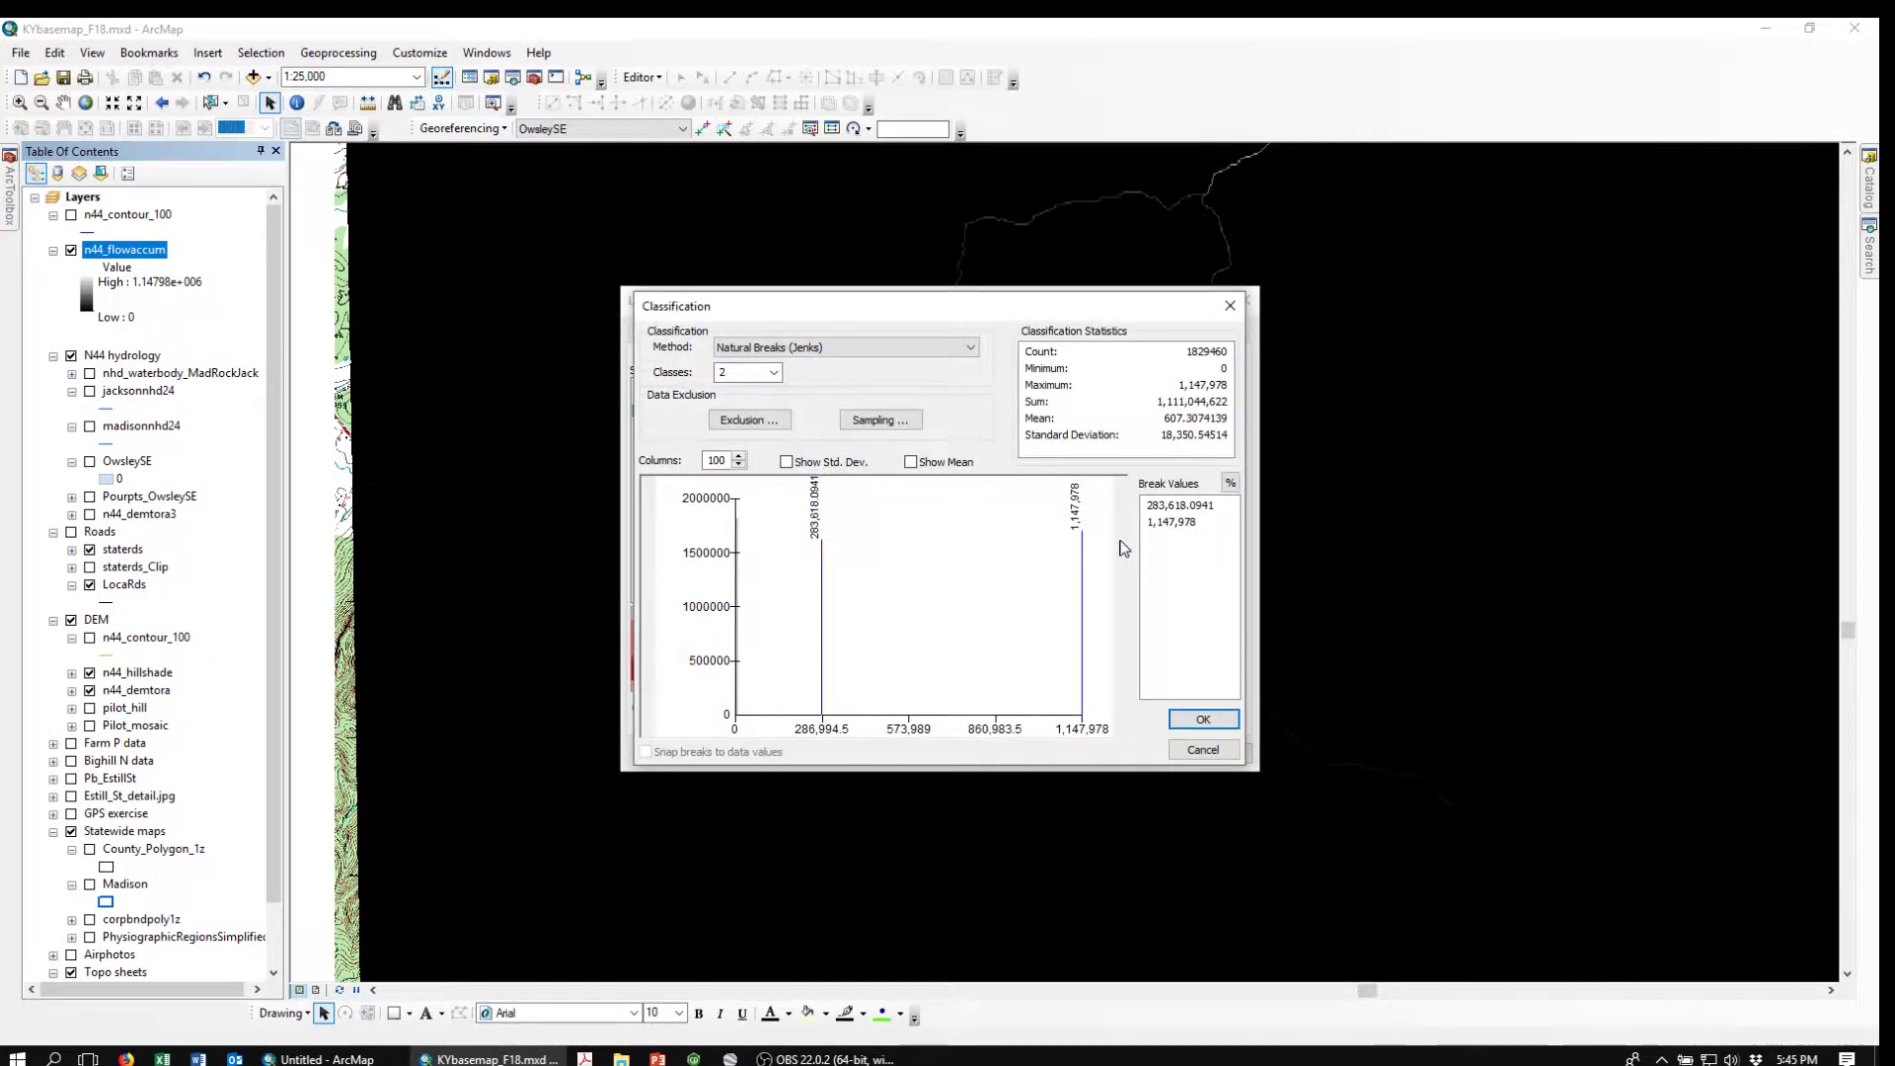
left_click(1175, 510)
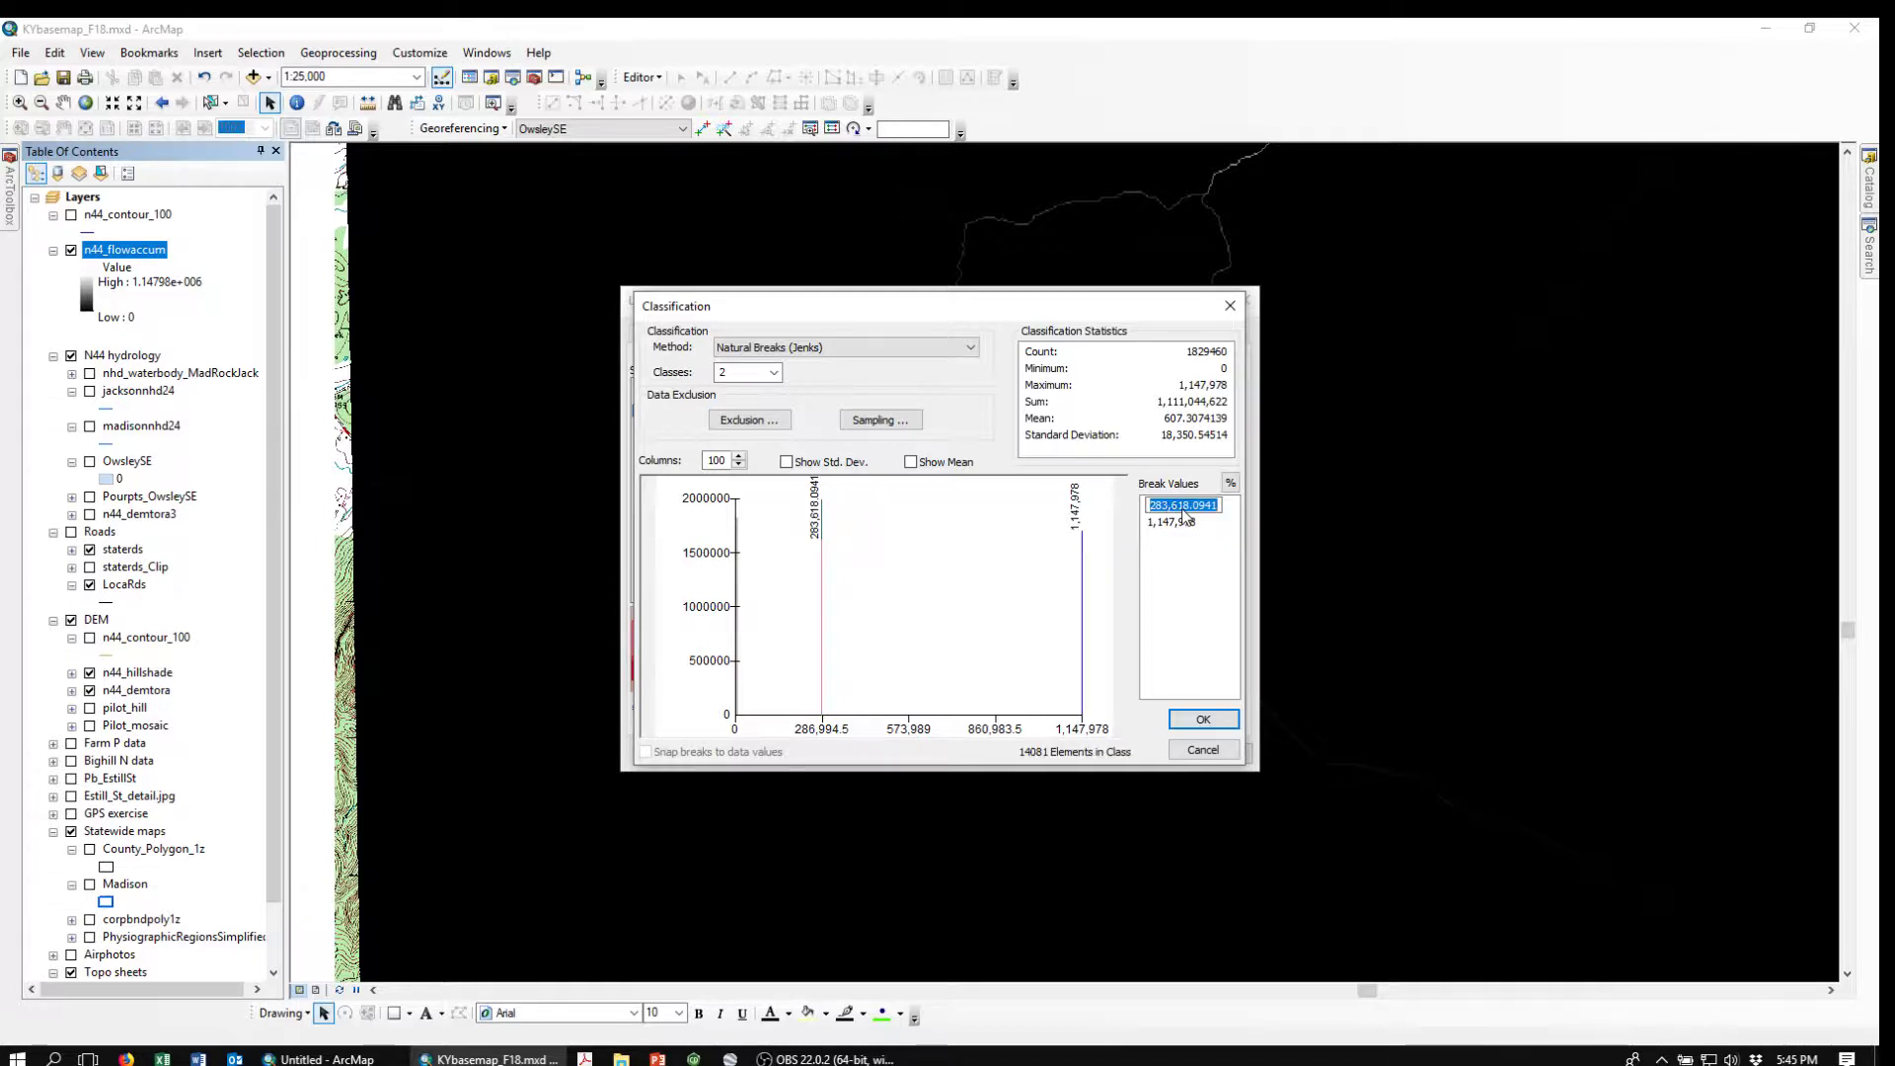
type("1000")
left_click(1203, 722)
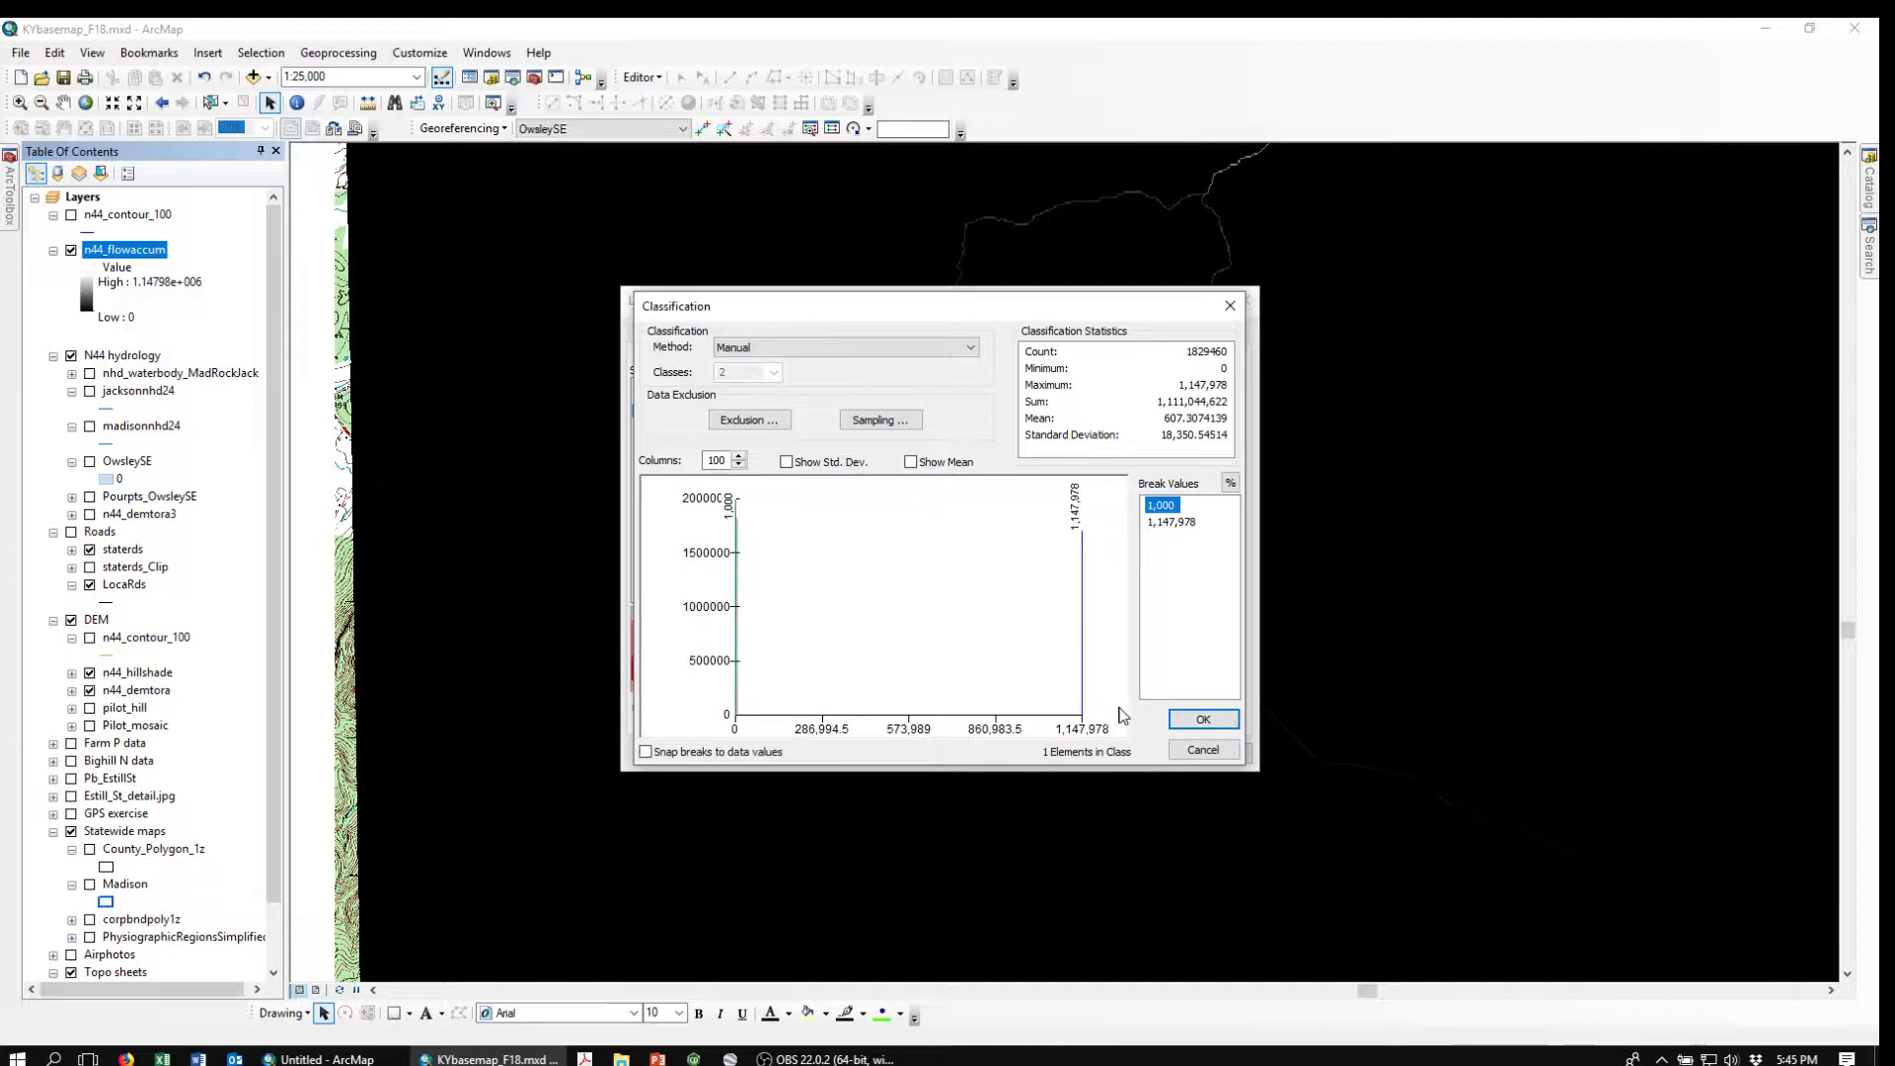
left_click(1203, 724)
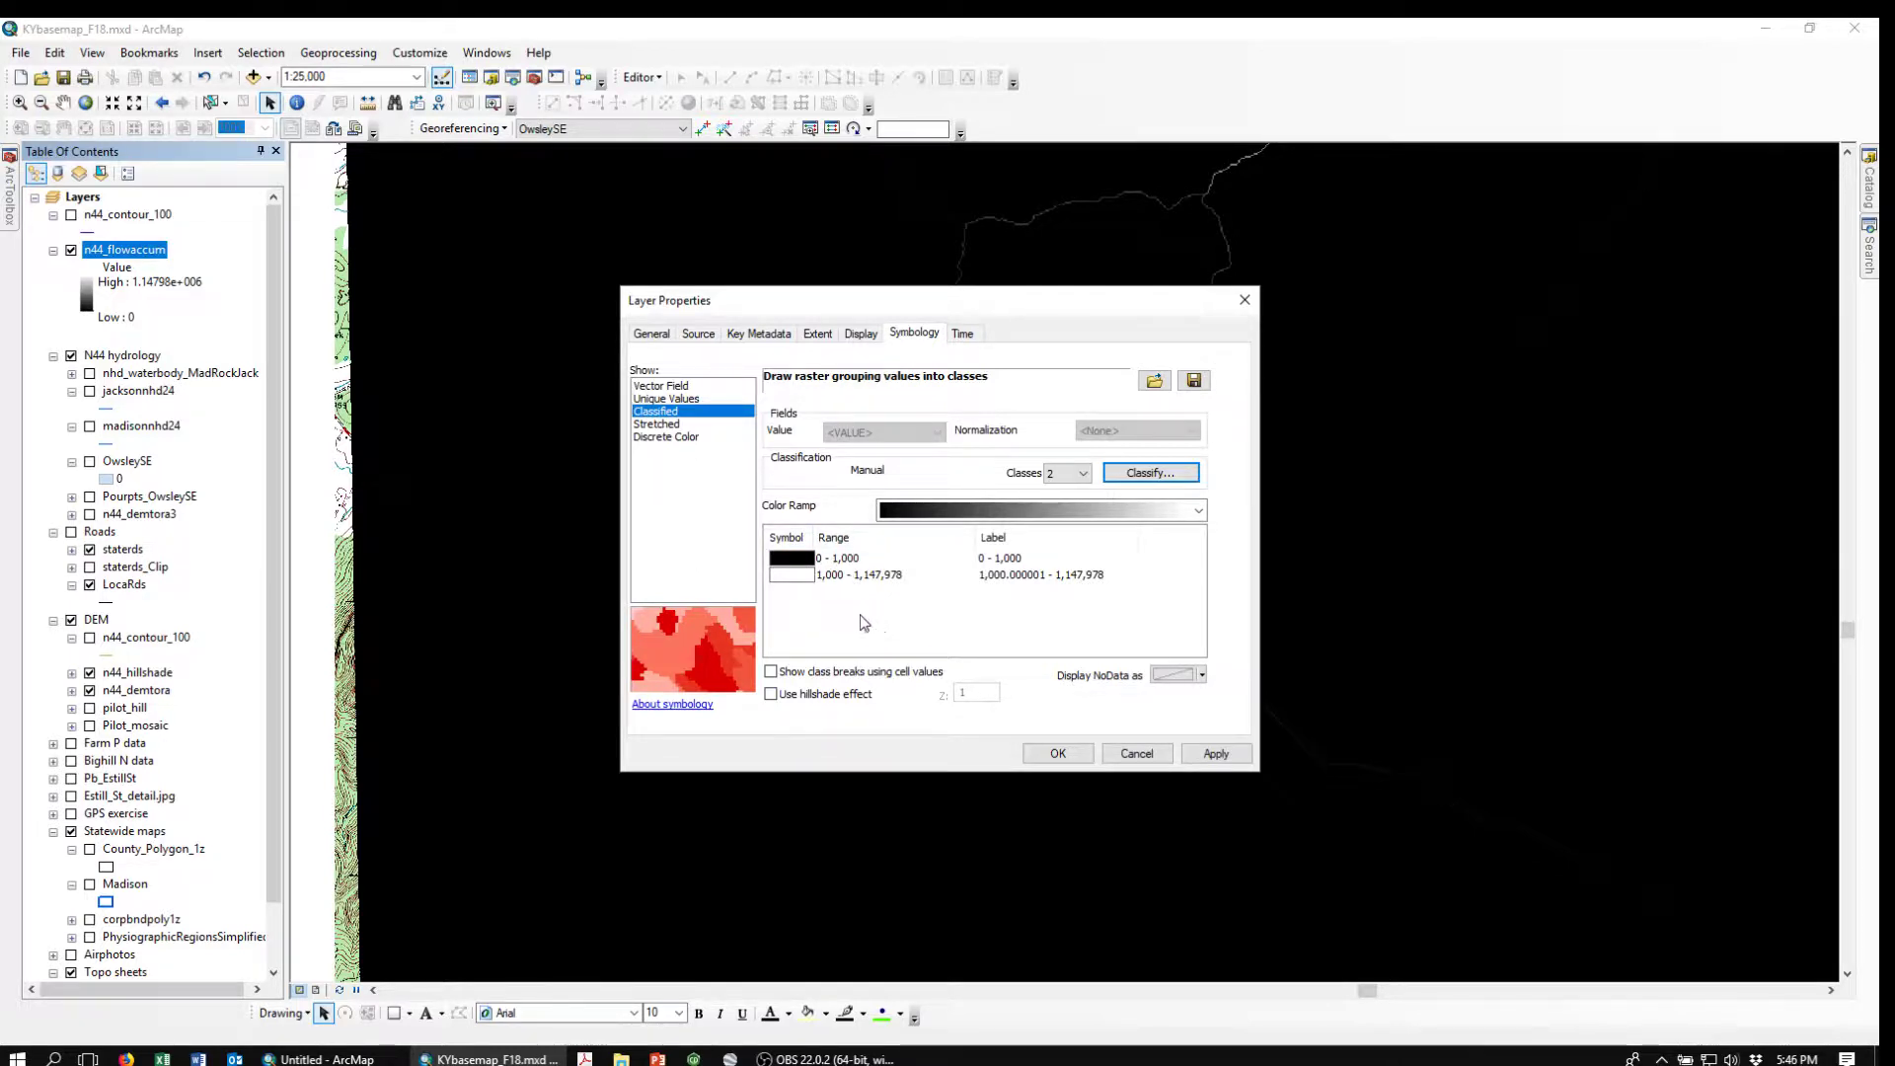
Give the 0 - 1,000 class no color and the upper class blue, and apply the n44_flowaccum symbology
left_click(794, 564)
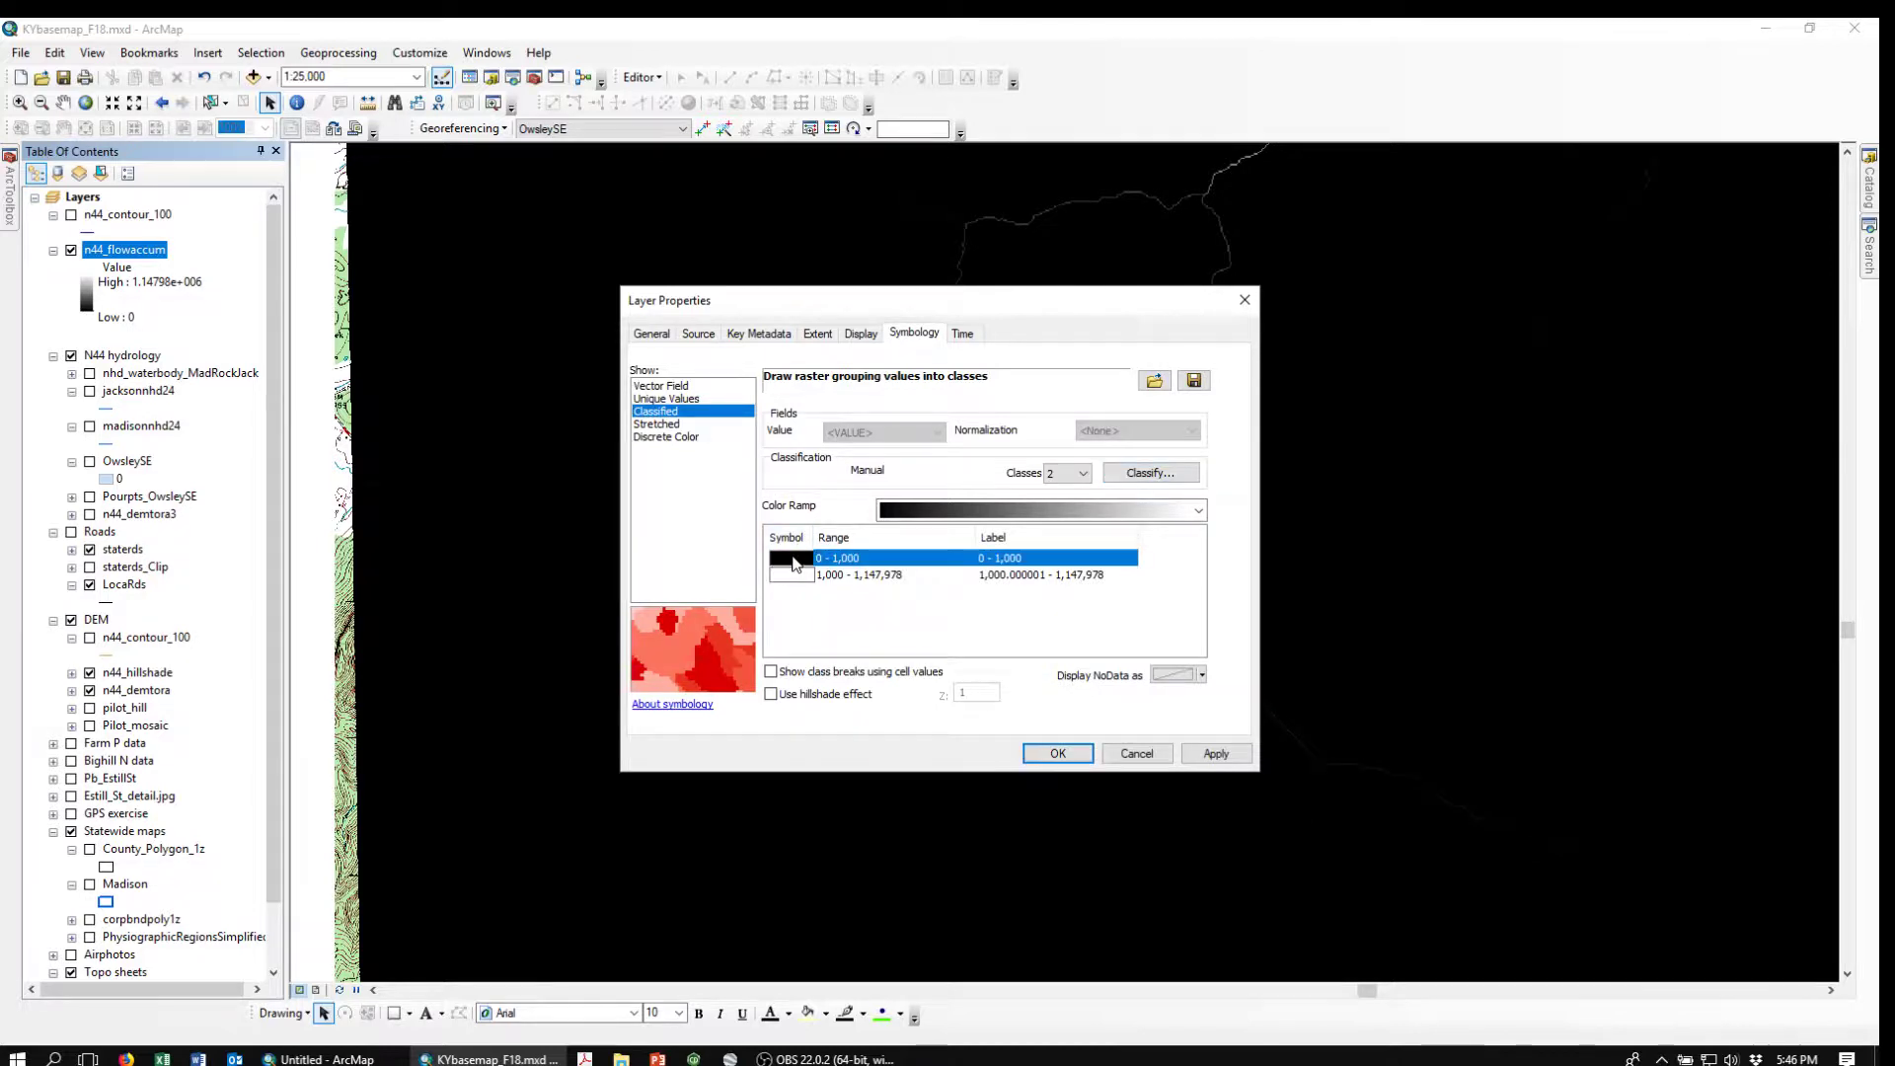
left_click(848, 587)
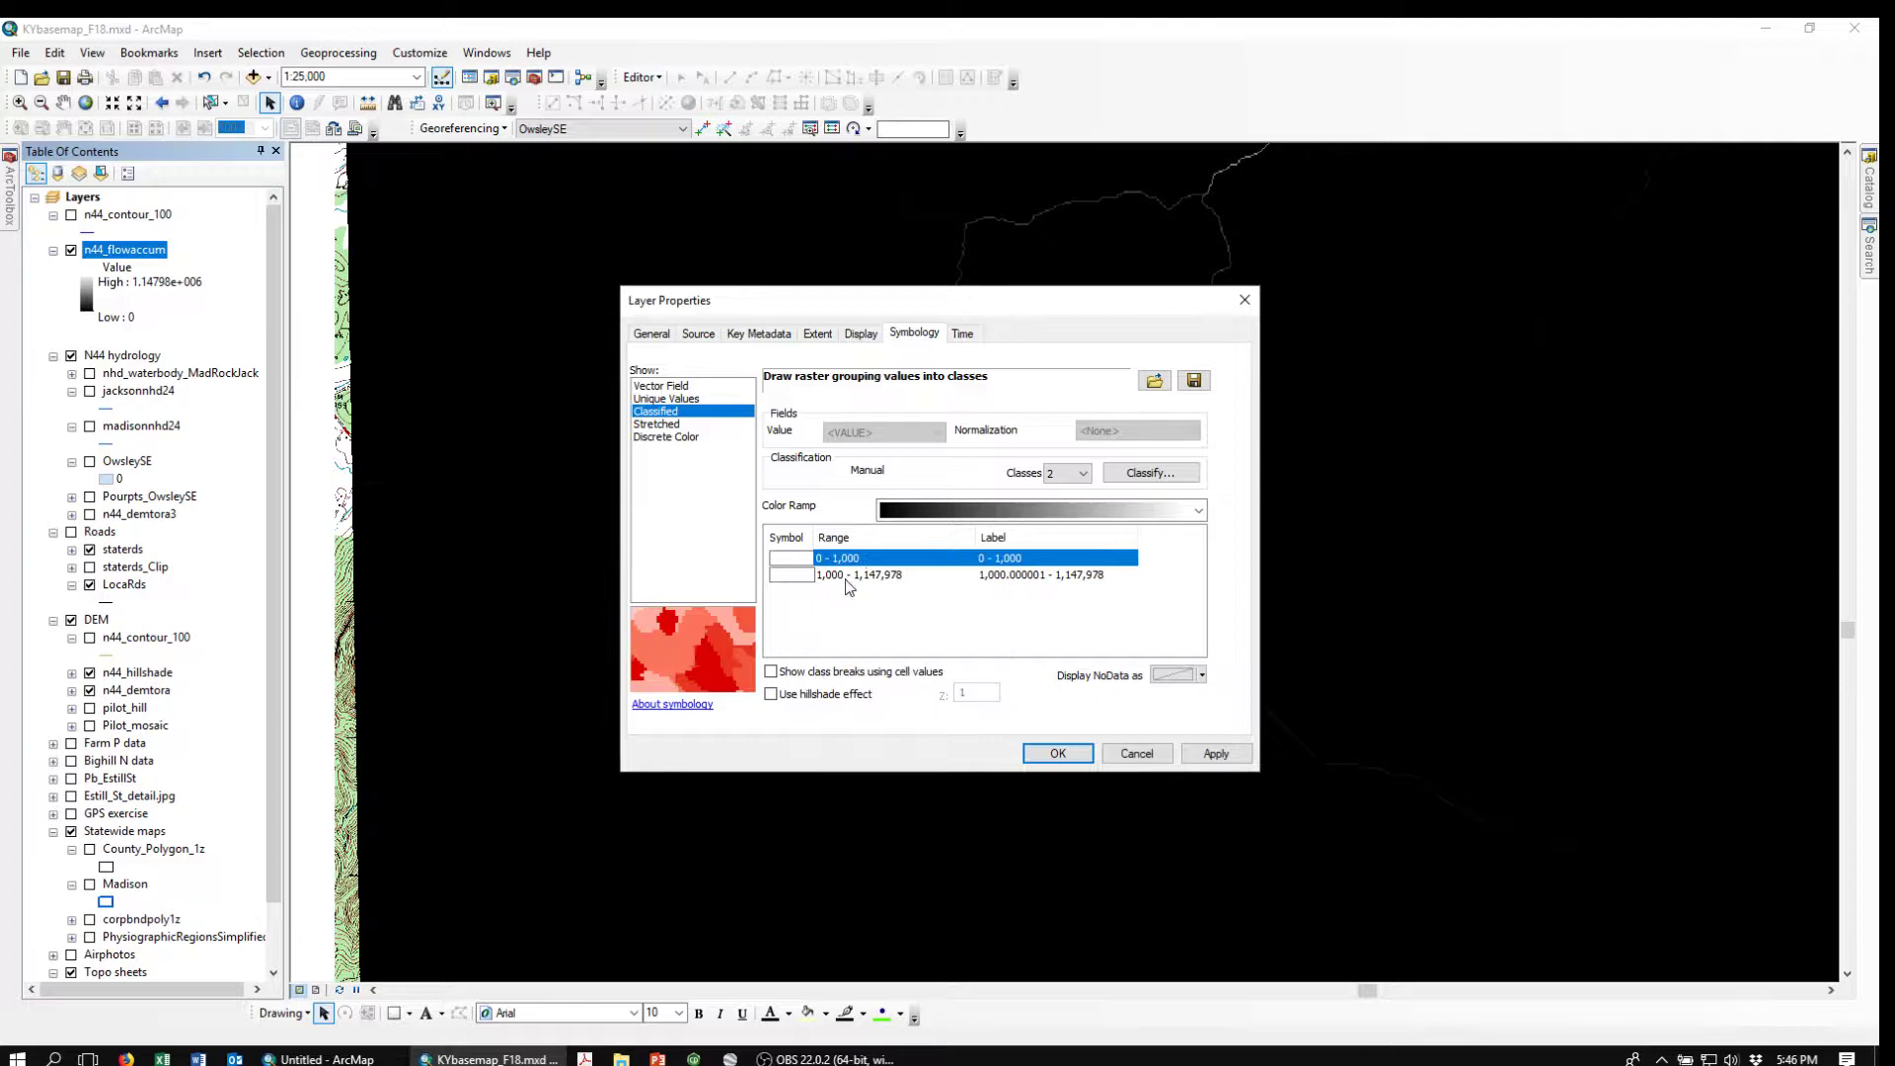
left_click(791, 574)
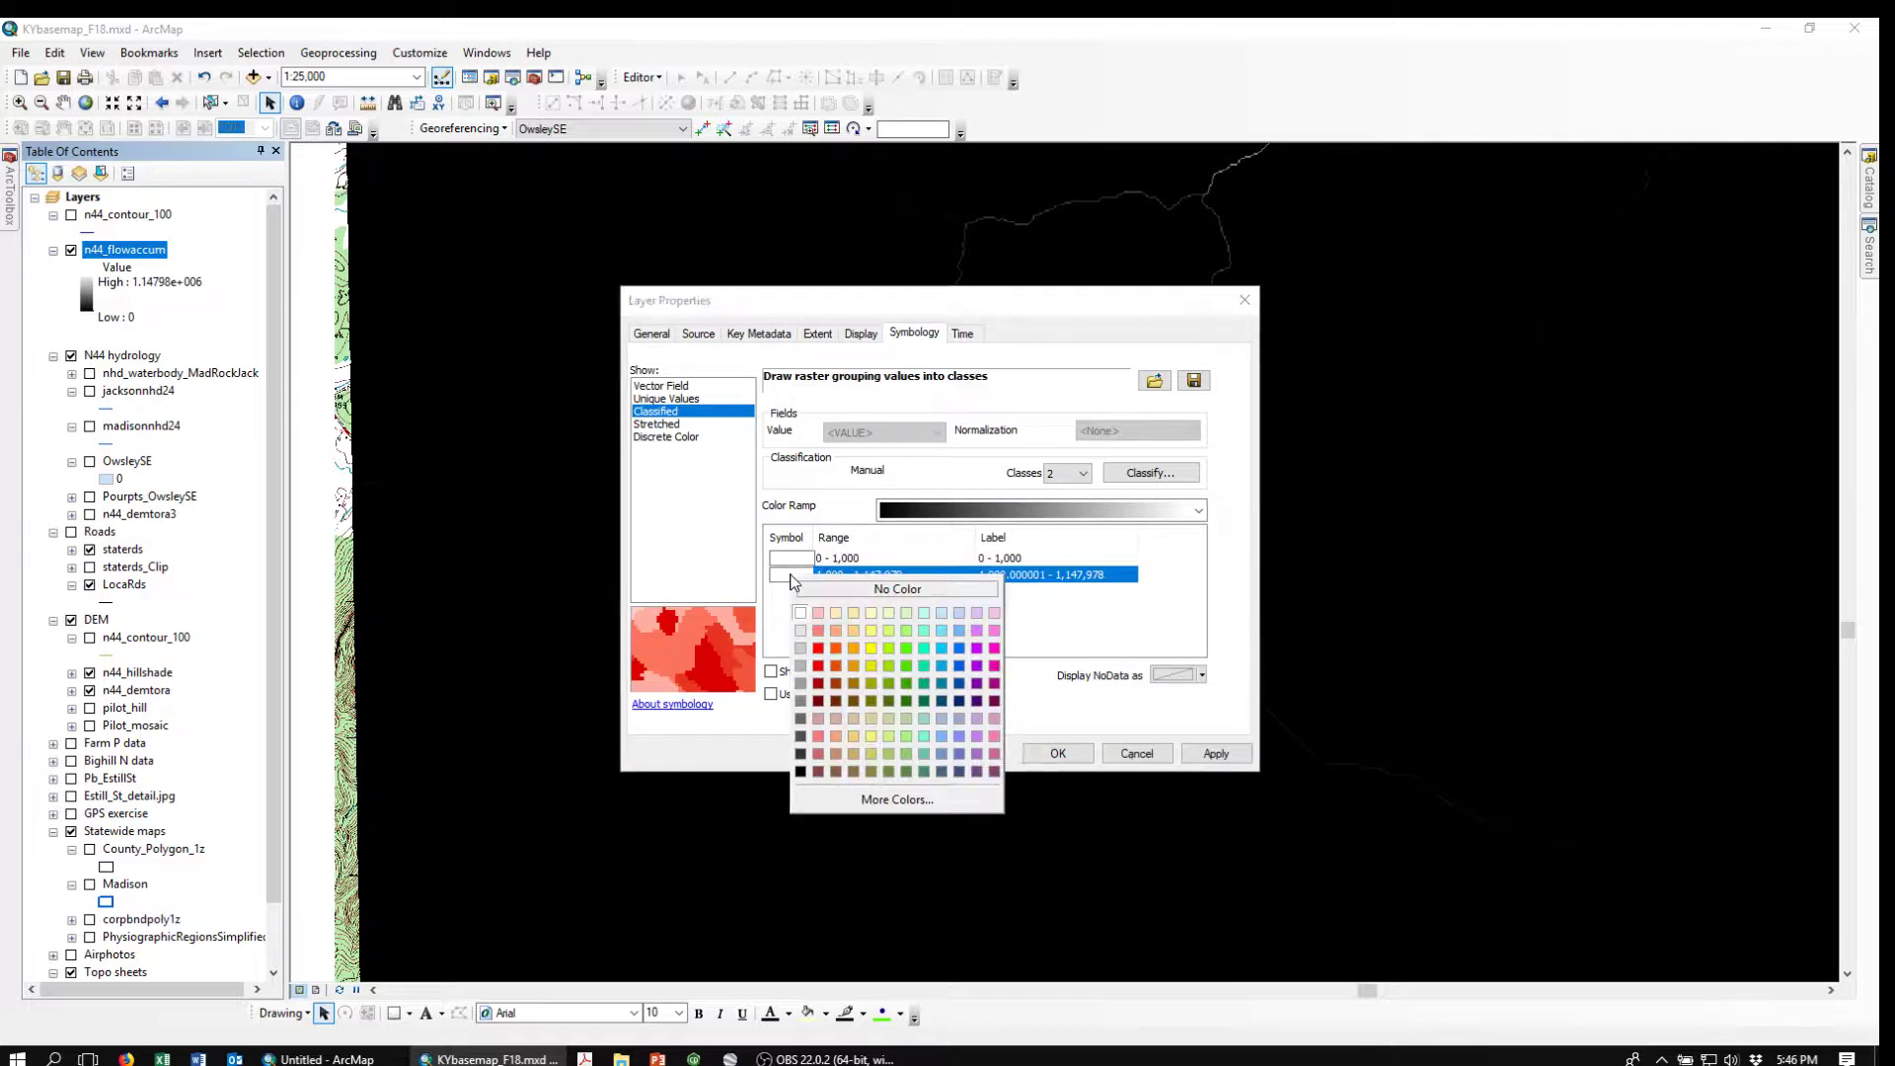
left_click(958, 666)
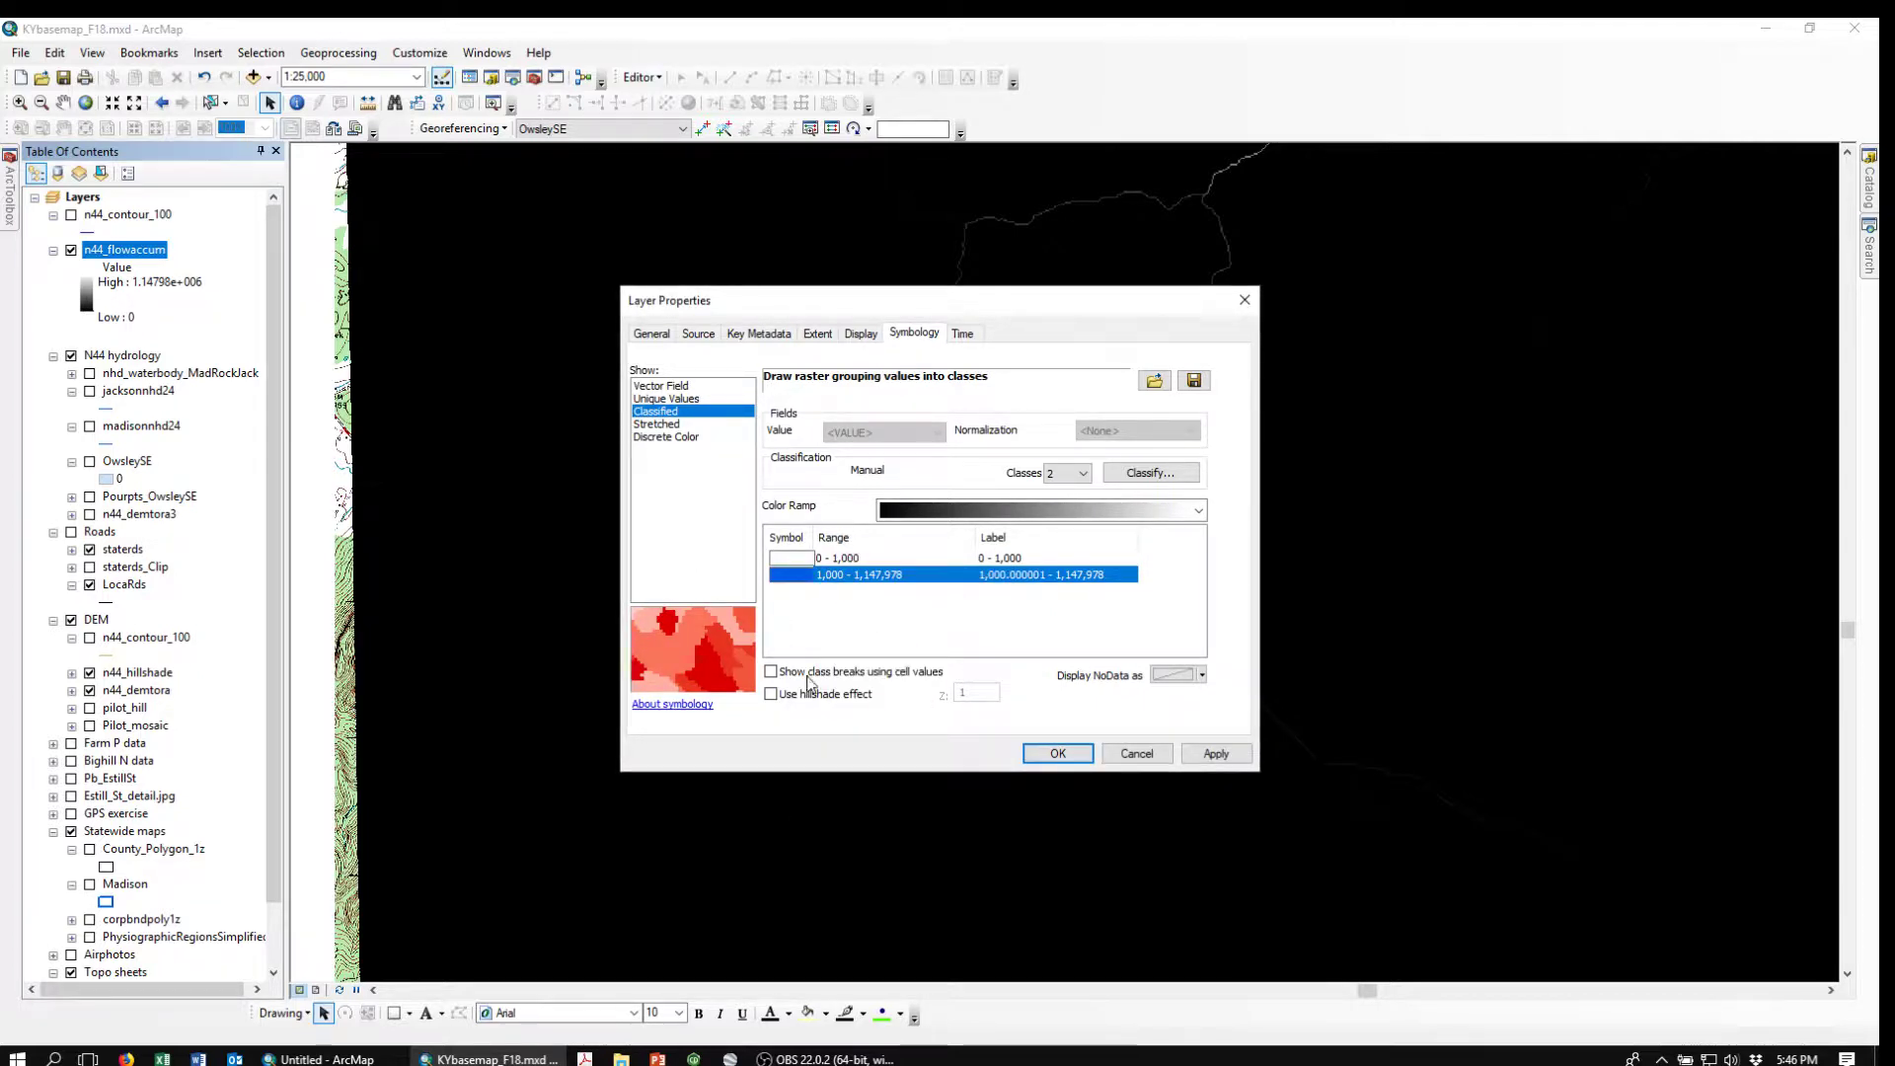
left_click(1060, 758)
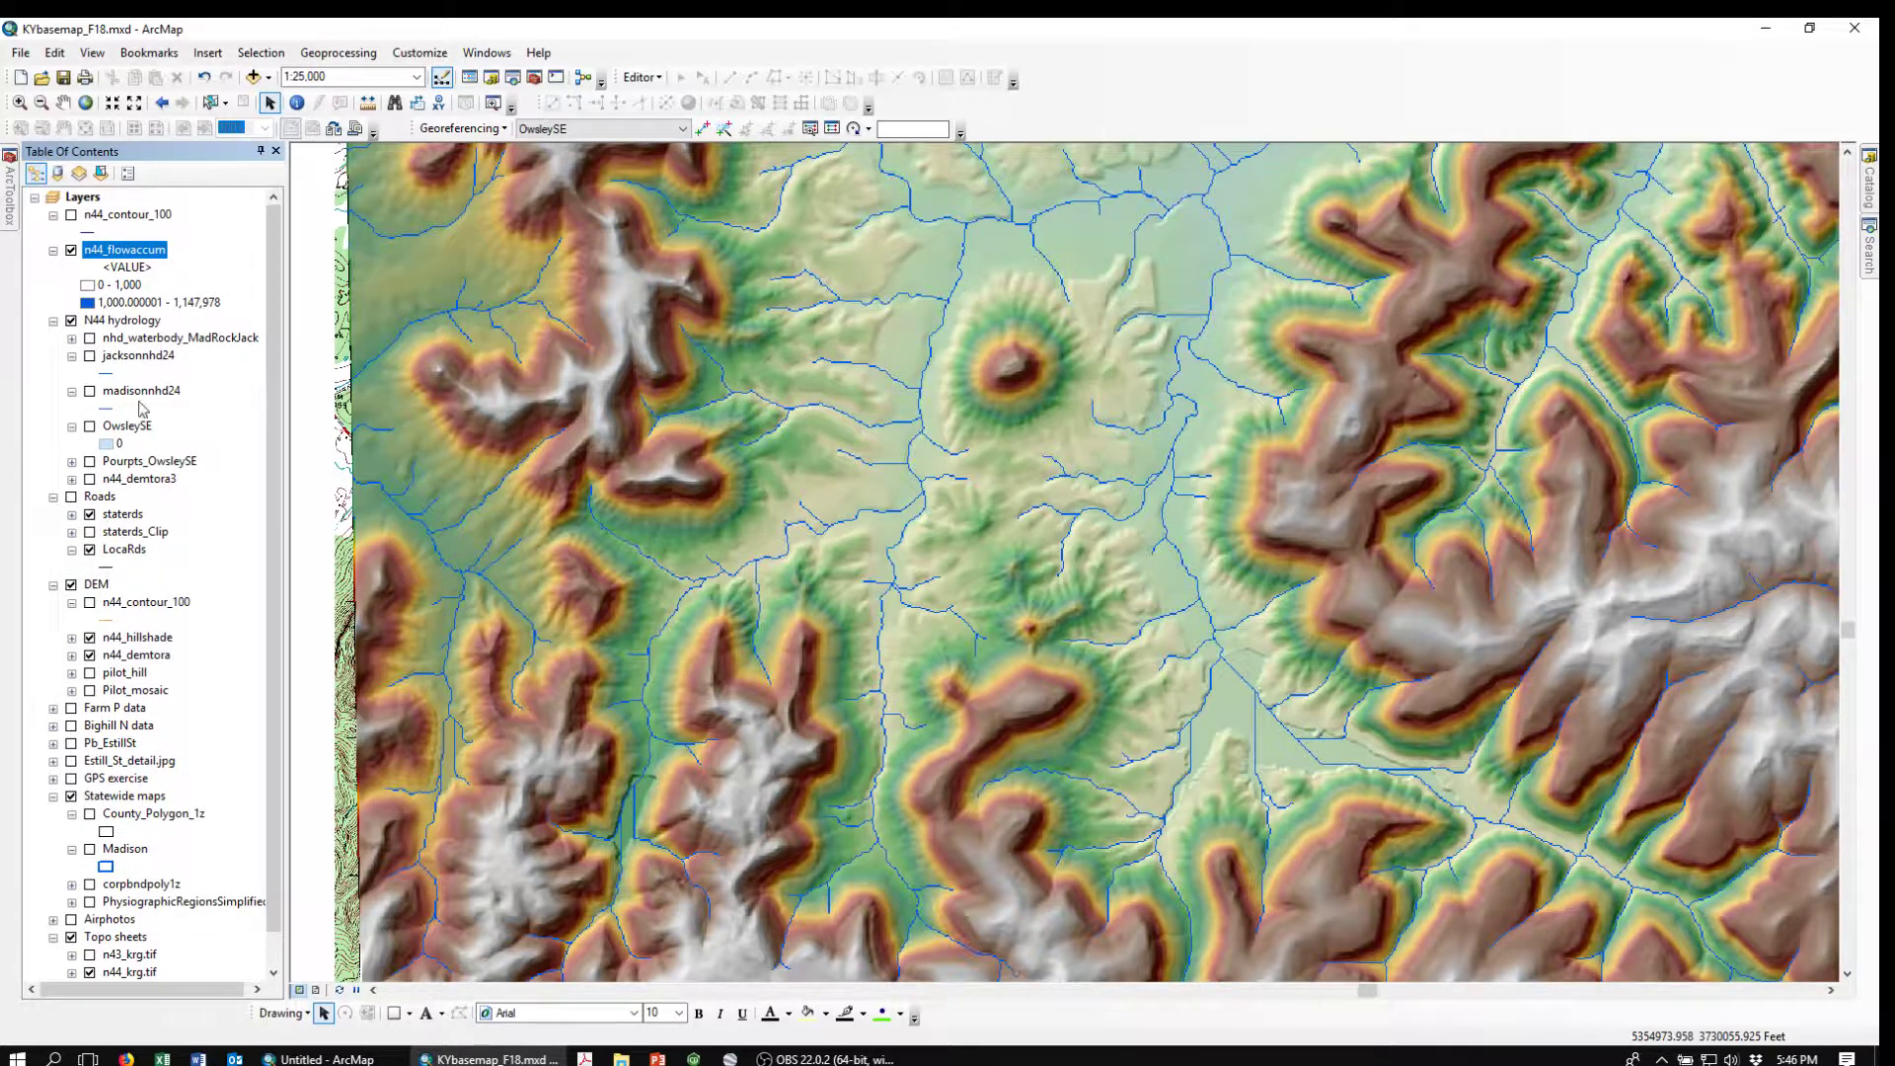
Show the nhd_waterbody_MadRockJack, madisonnhd24 and jacksonnhd24 layers with n44_flowaccum hidden, toggling the water bodies to compare the streams beneath
left_click(90, 338)
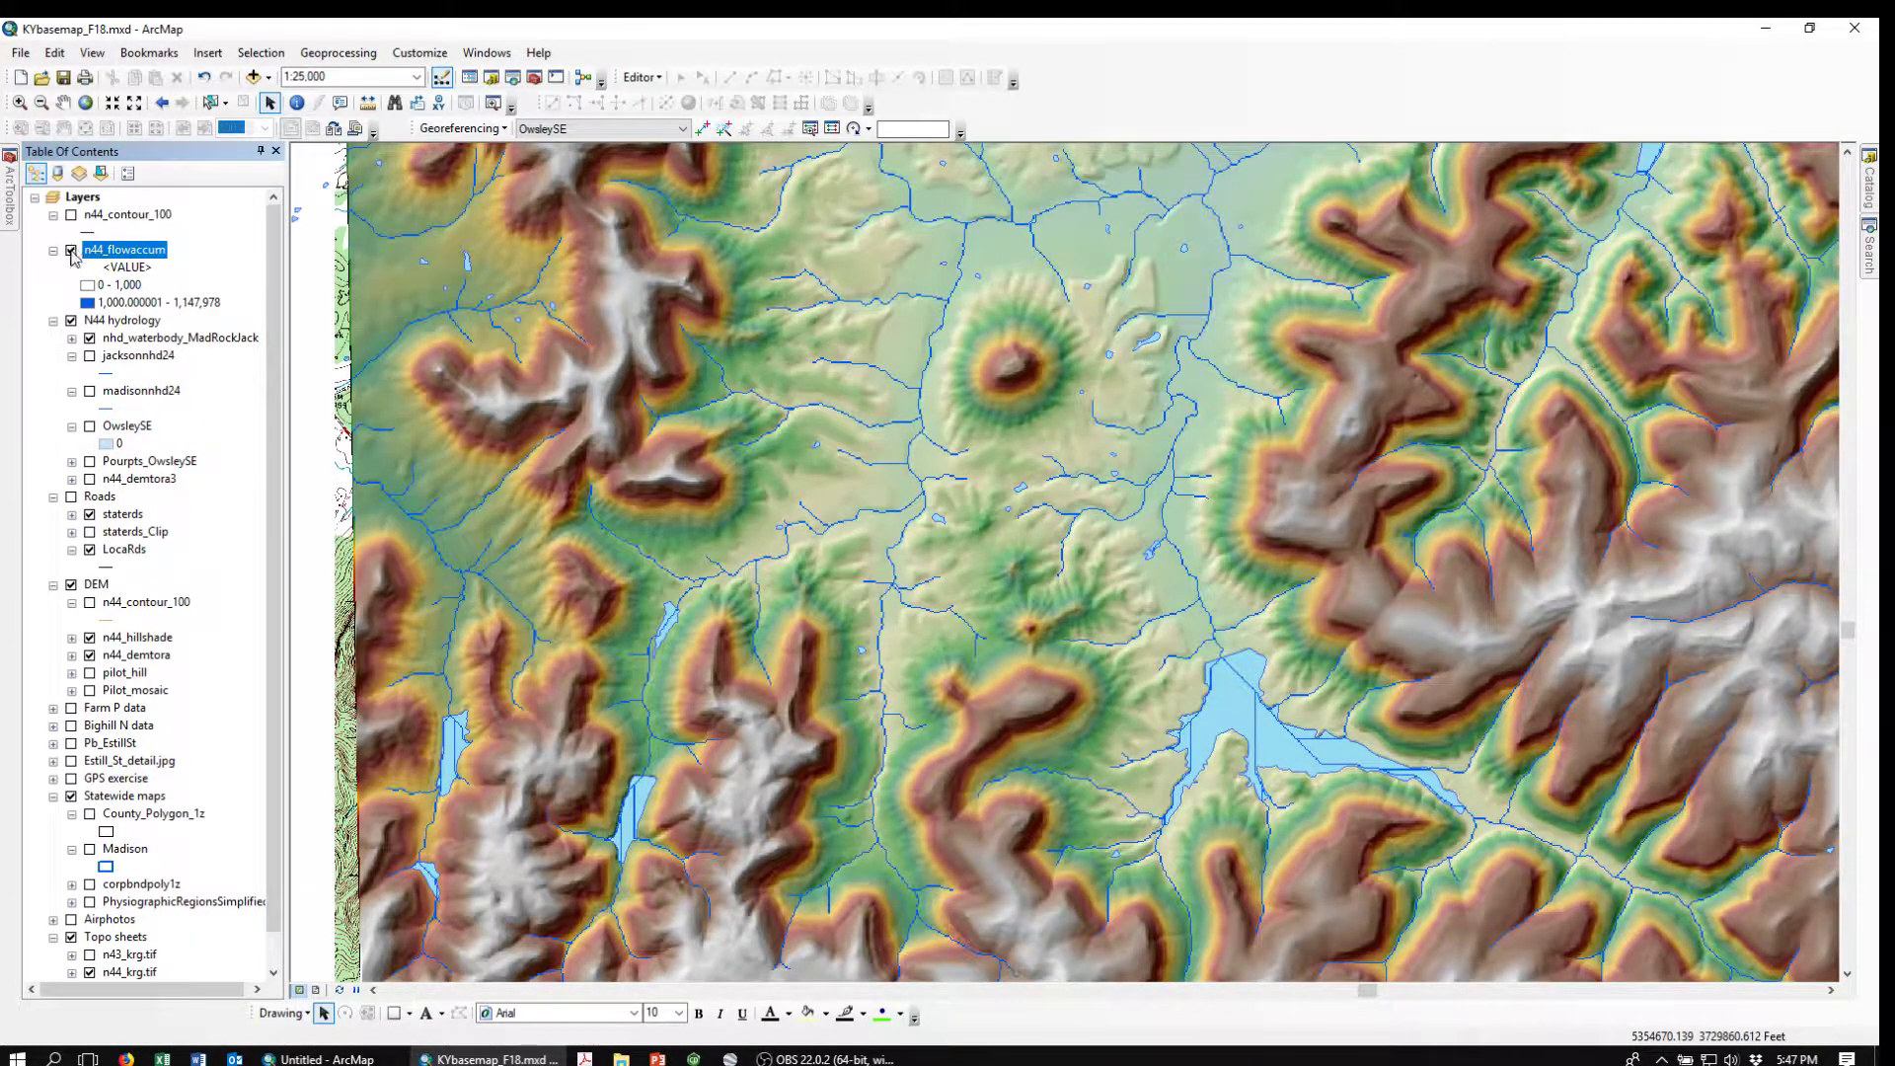
left_click(71, 251)
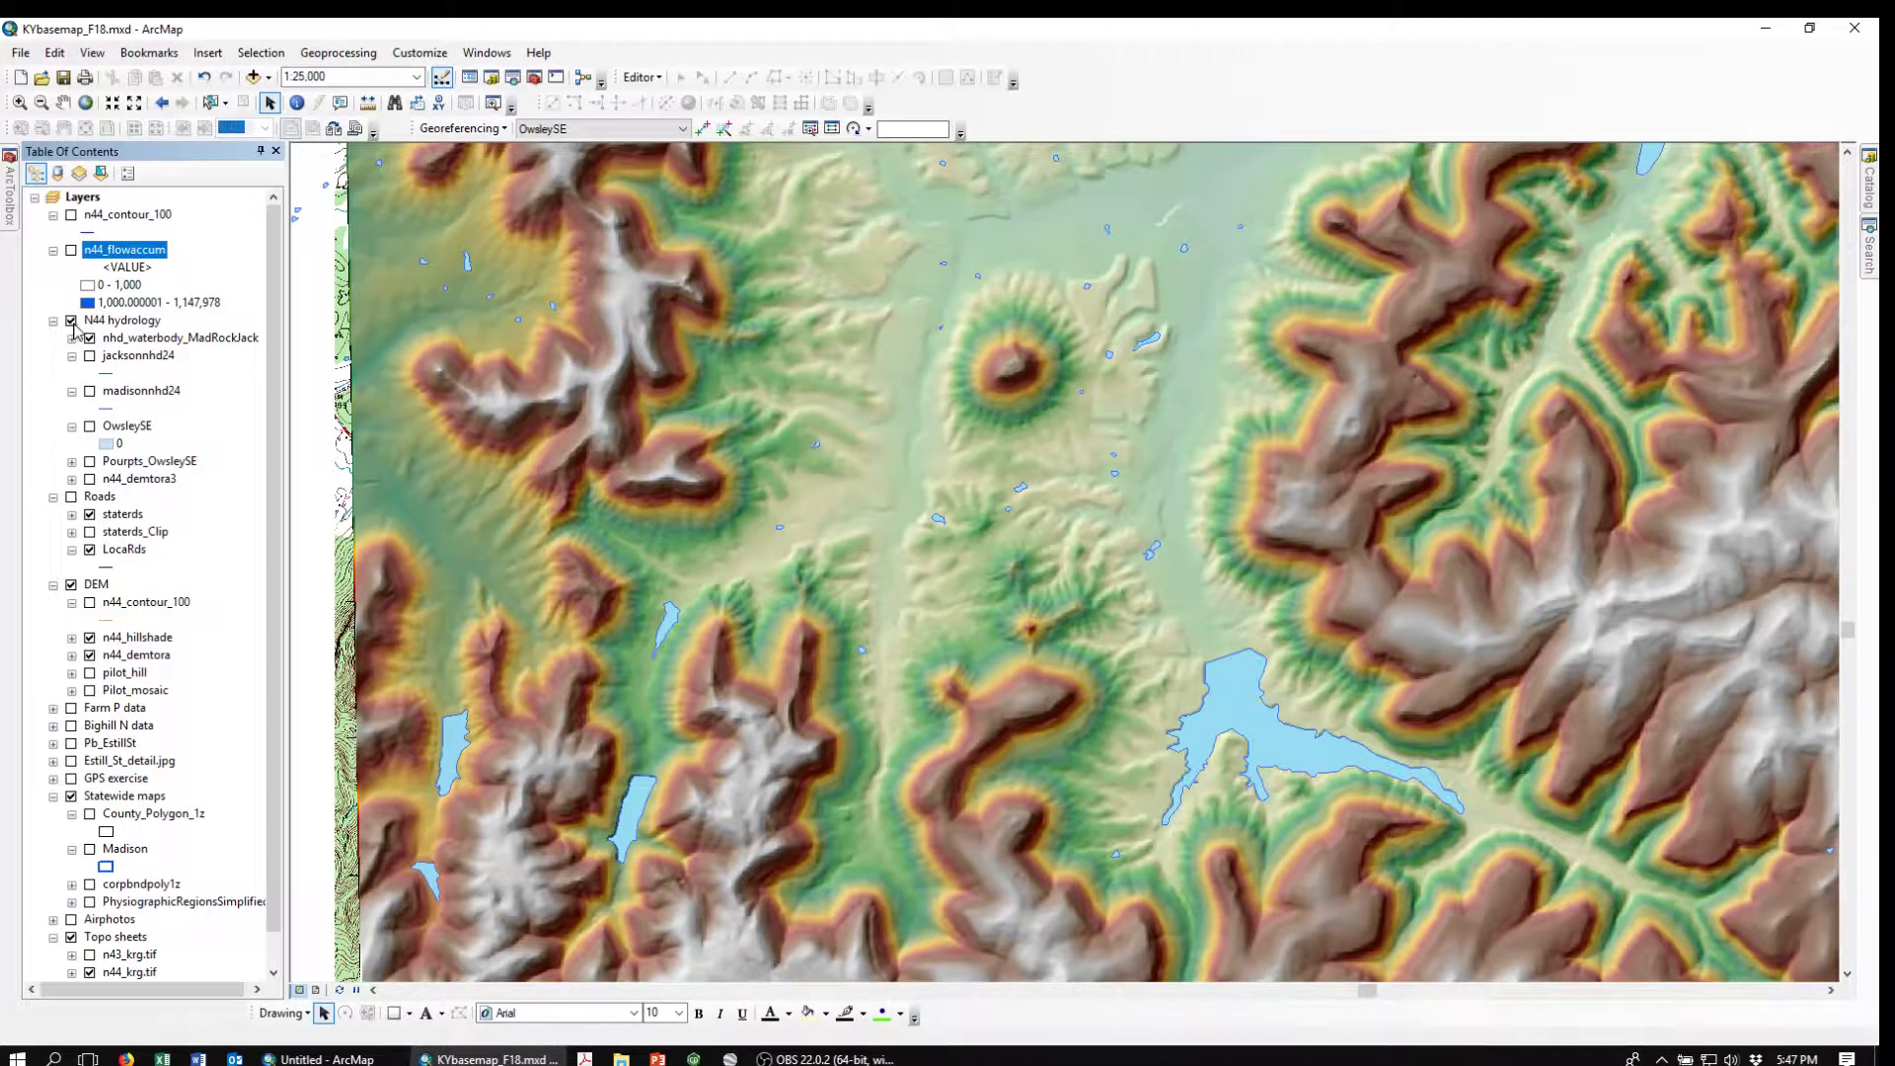
left_click(71, 321)
left_click(89, 393)
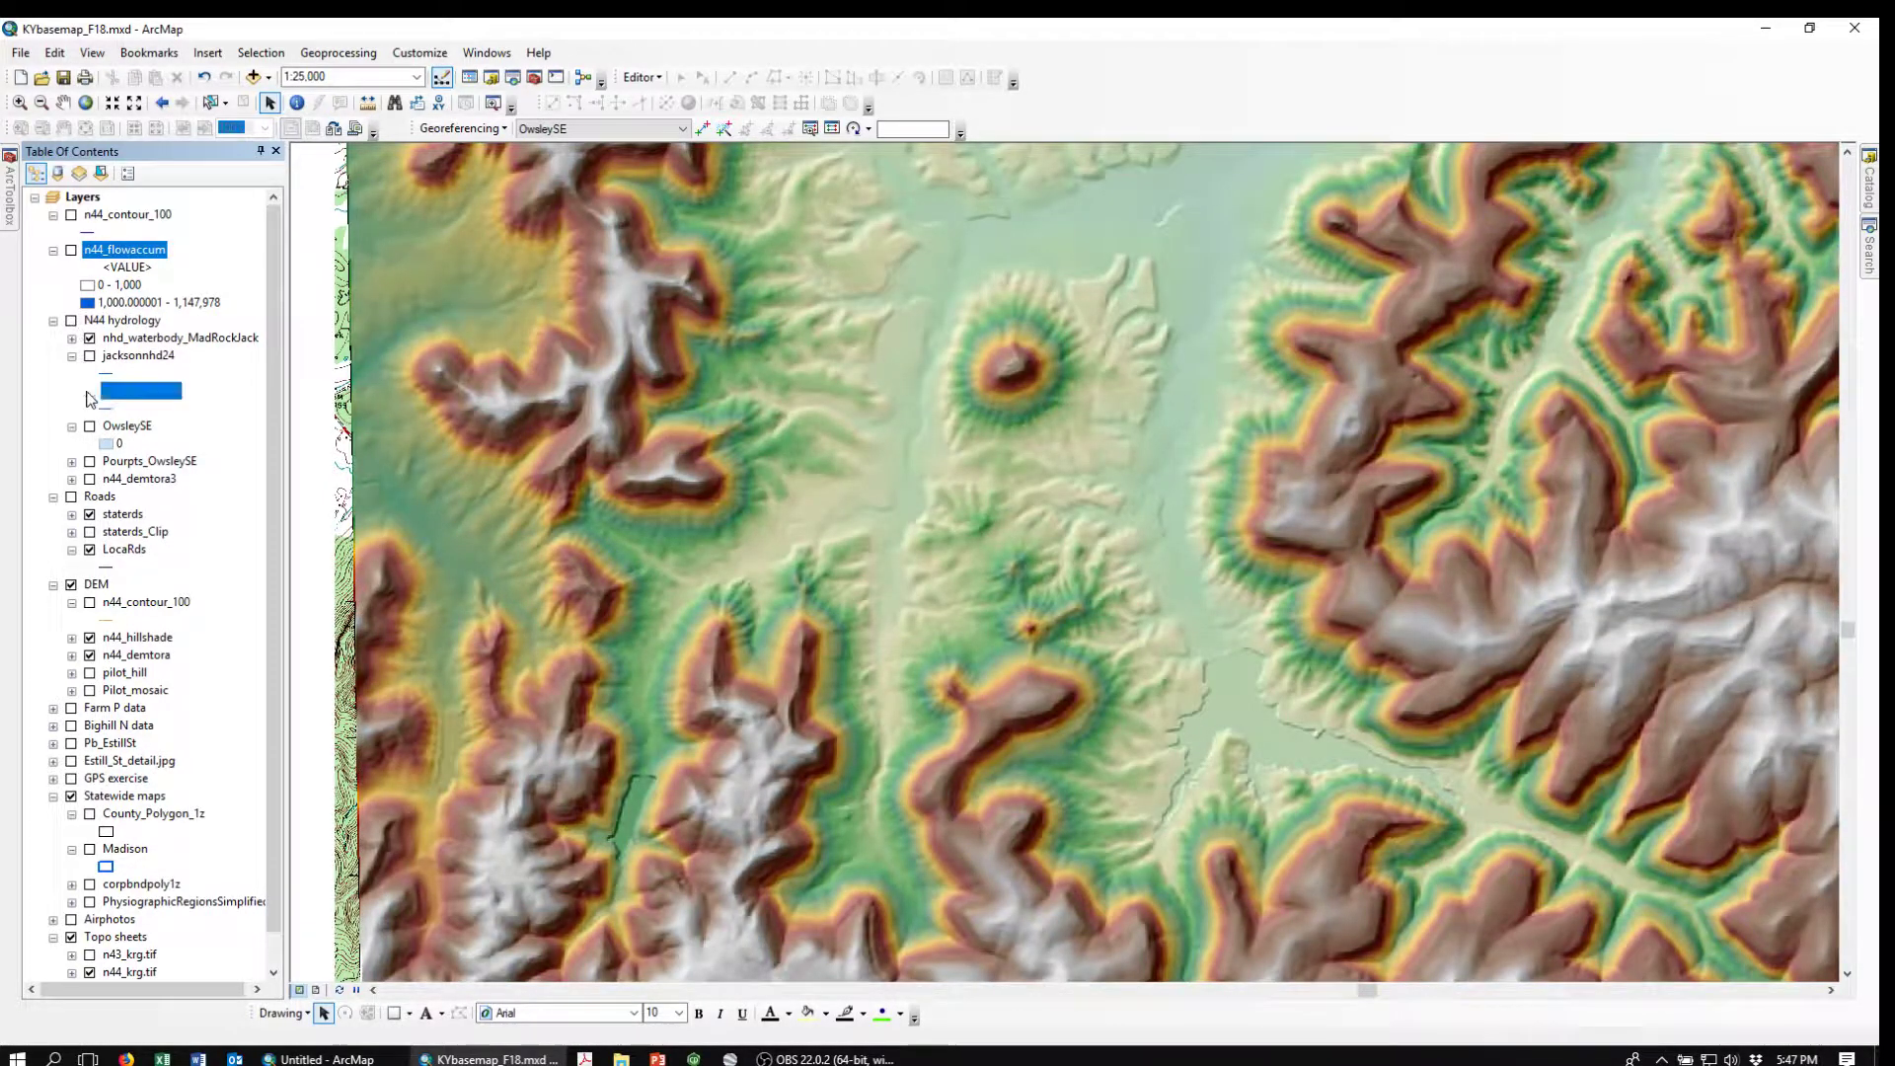
left_click(91, 357)
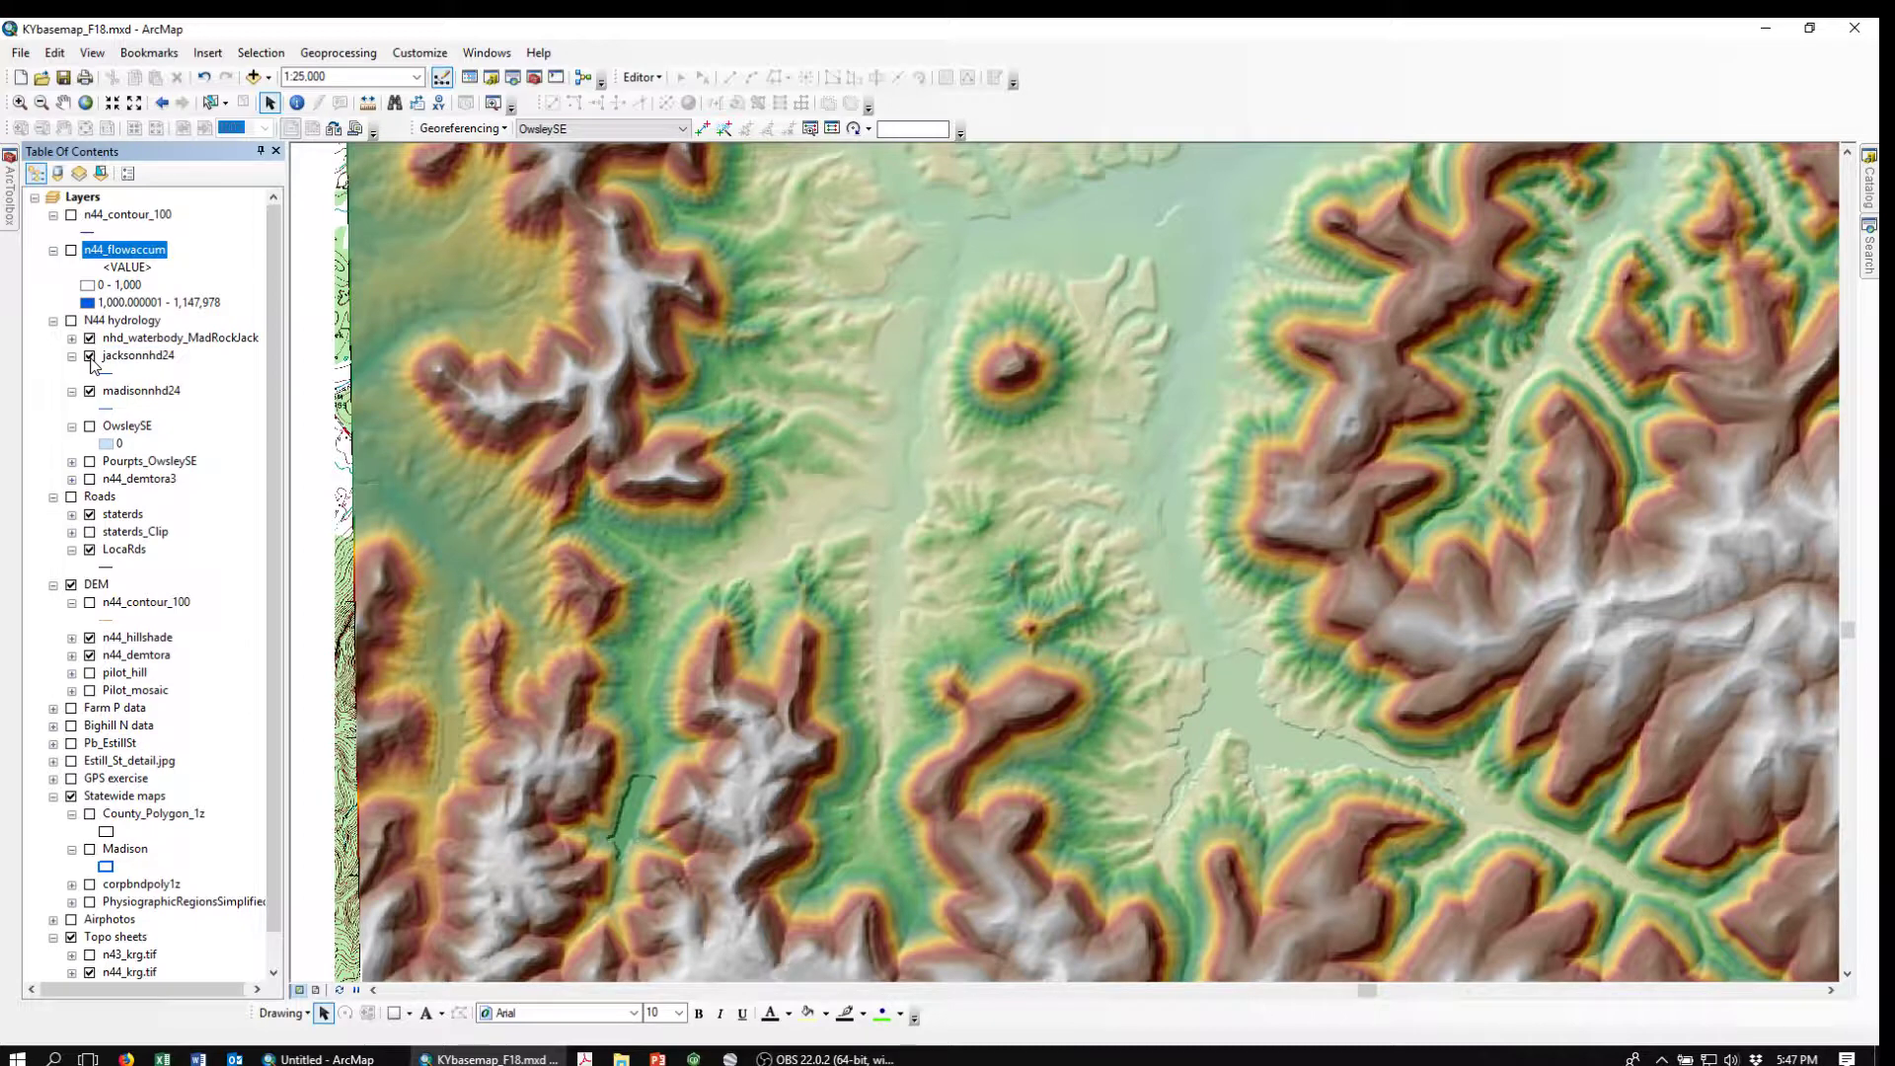
left_click(71, 321)
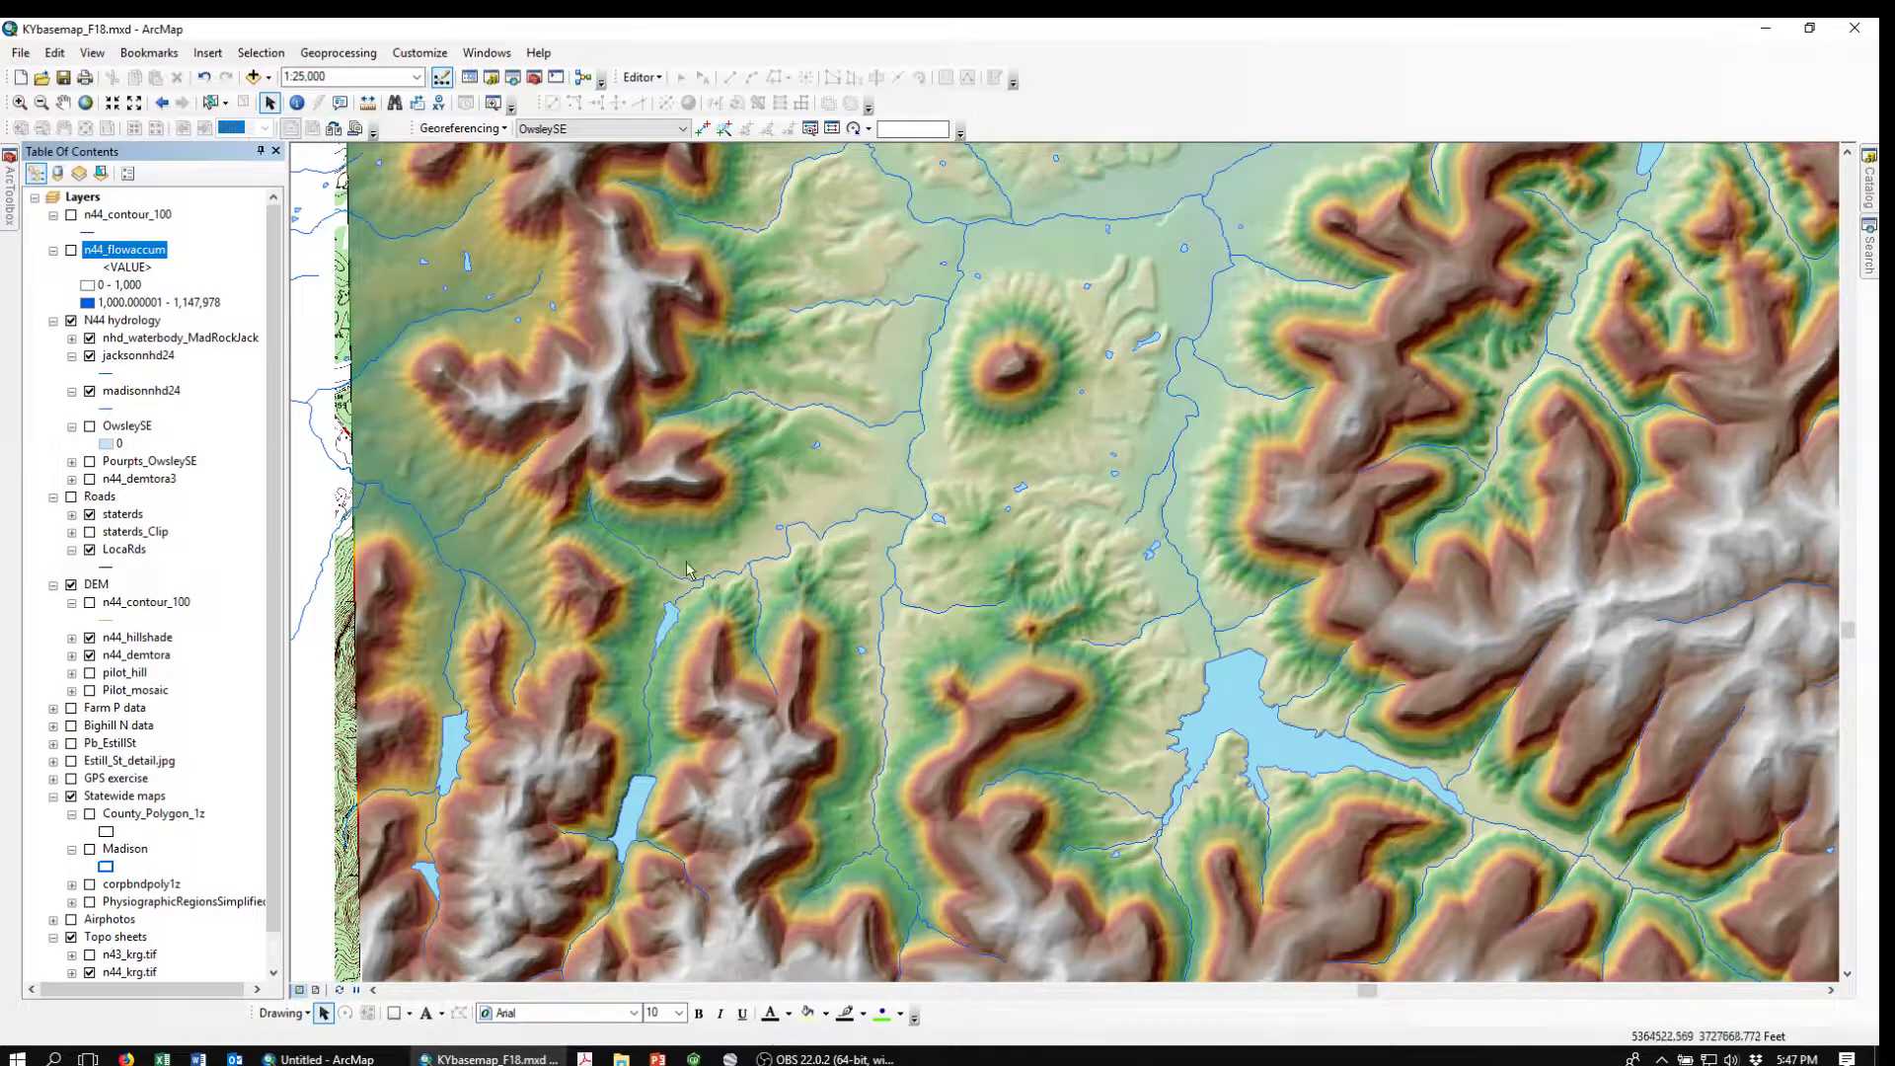
left_click(90, 339)
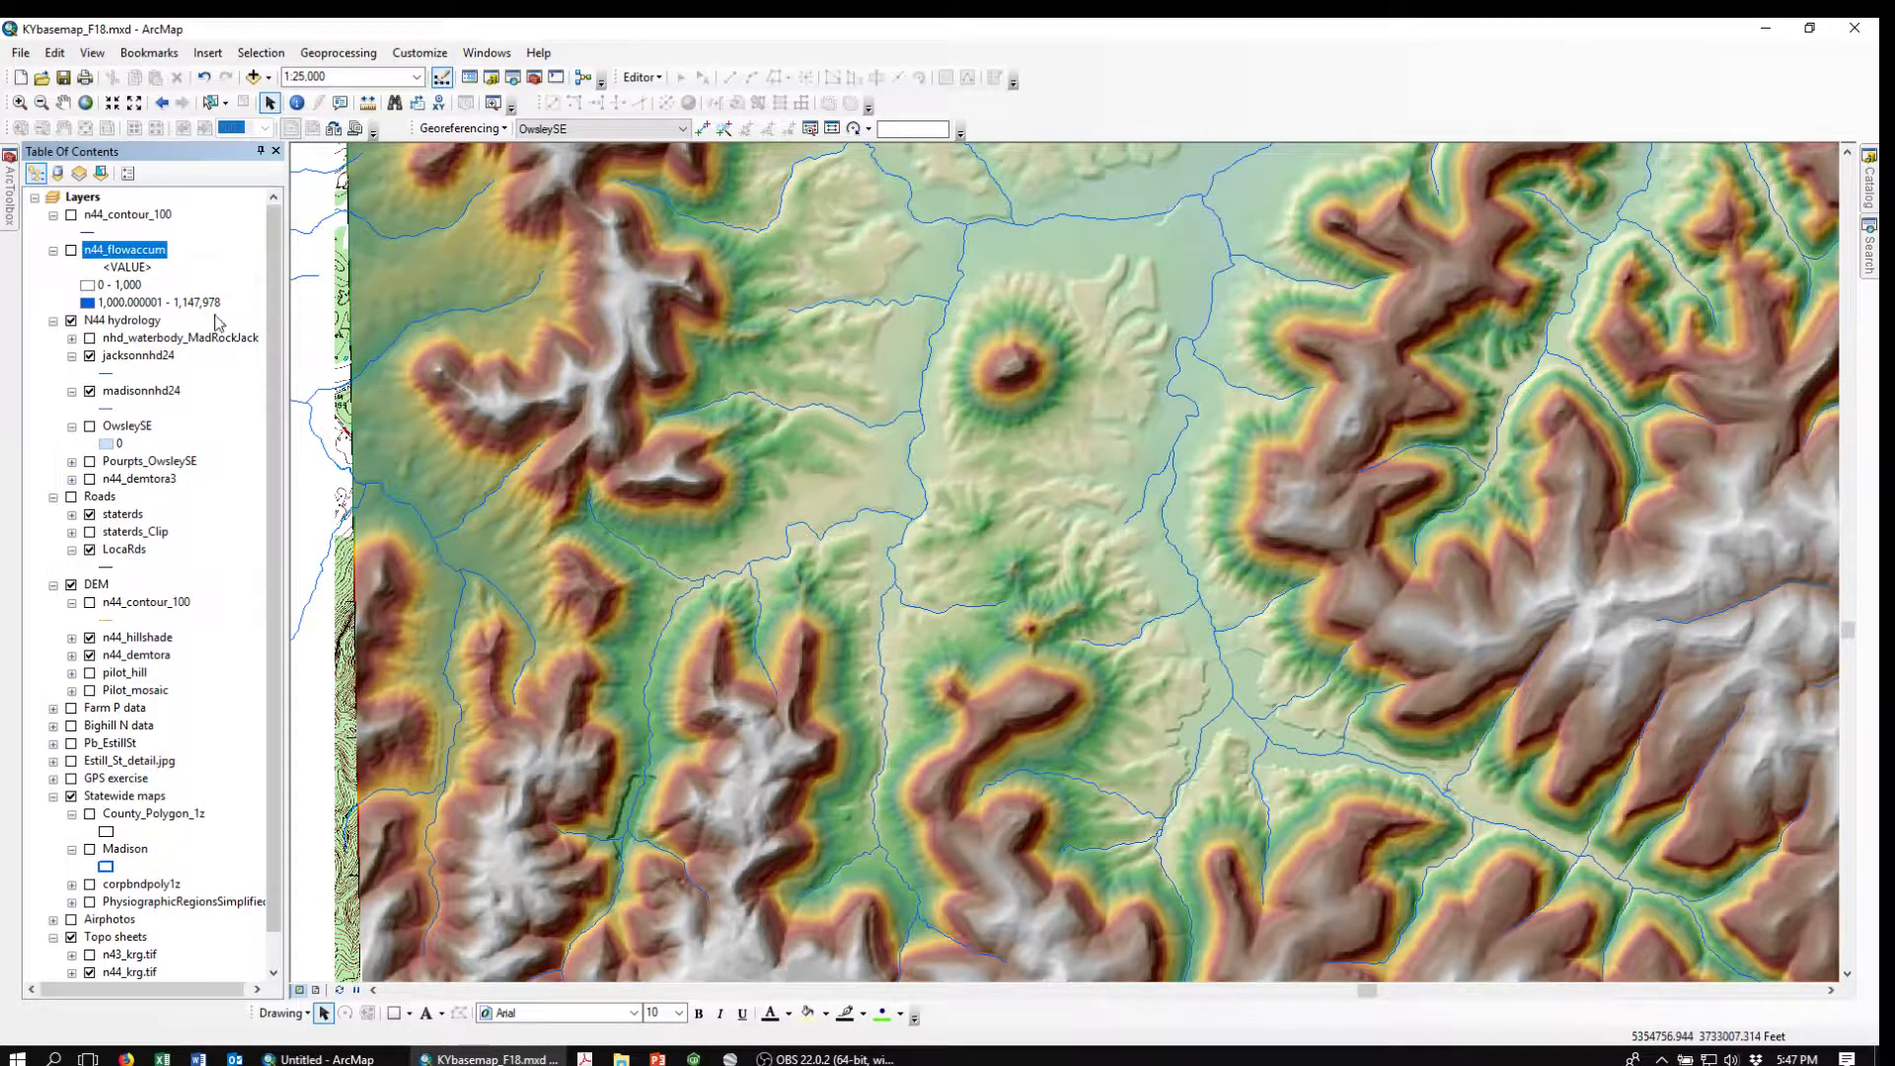
left_click(90, 338)
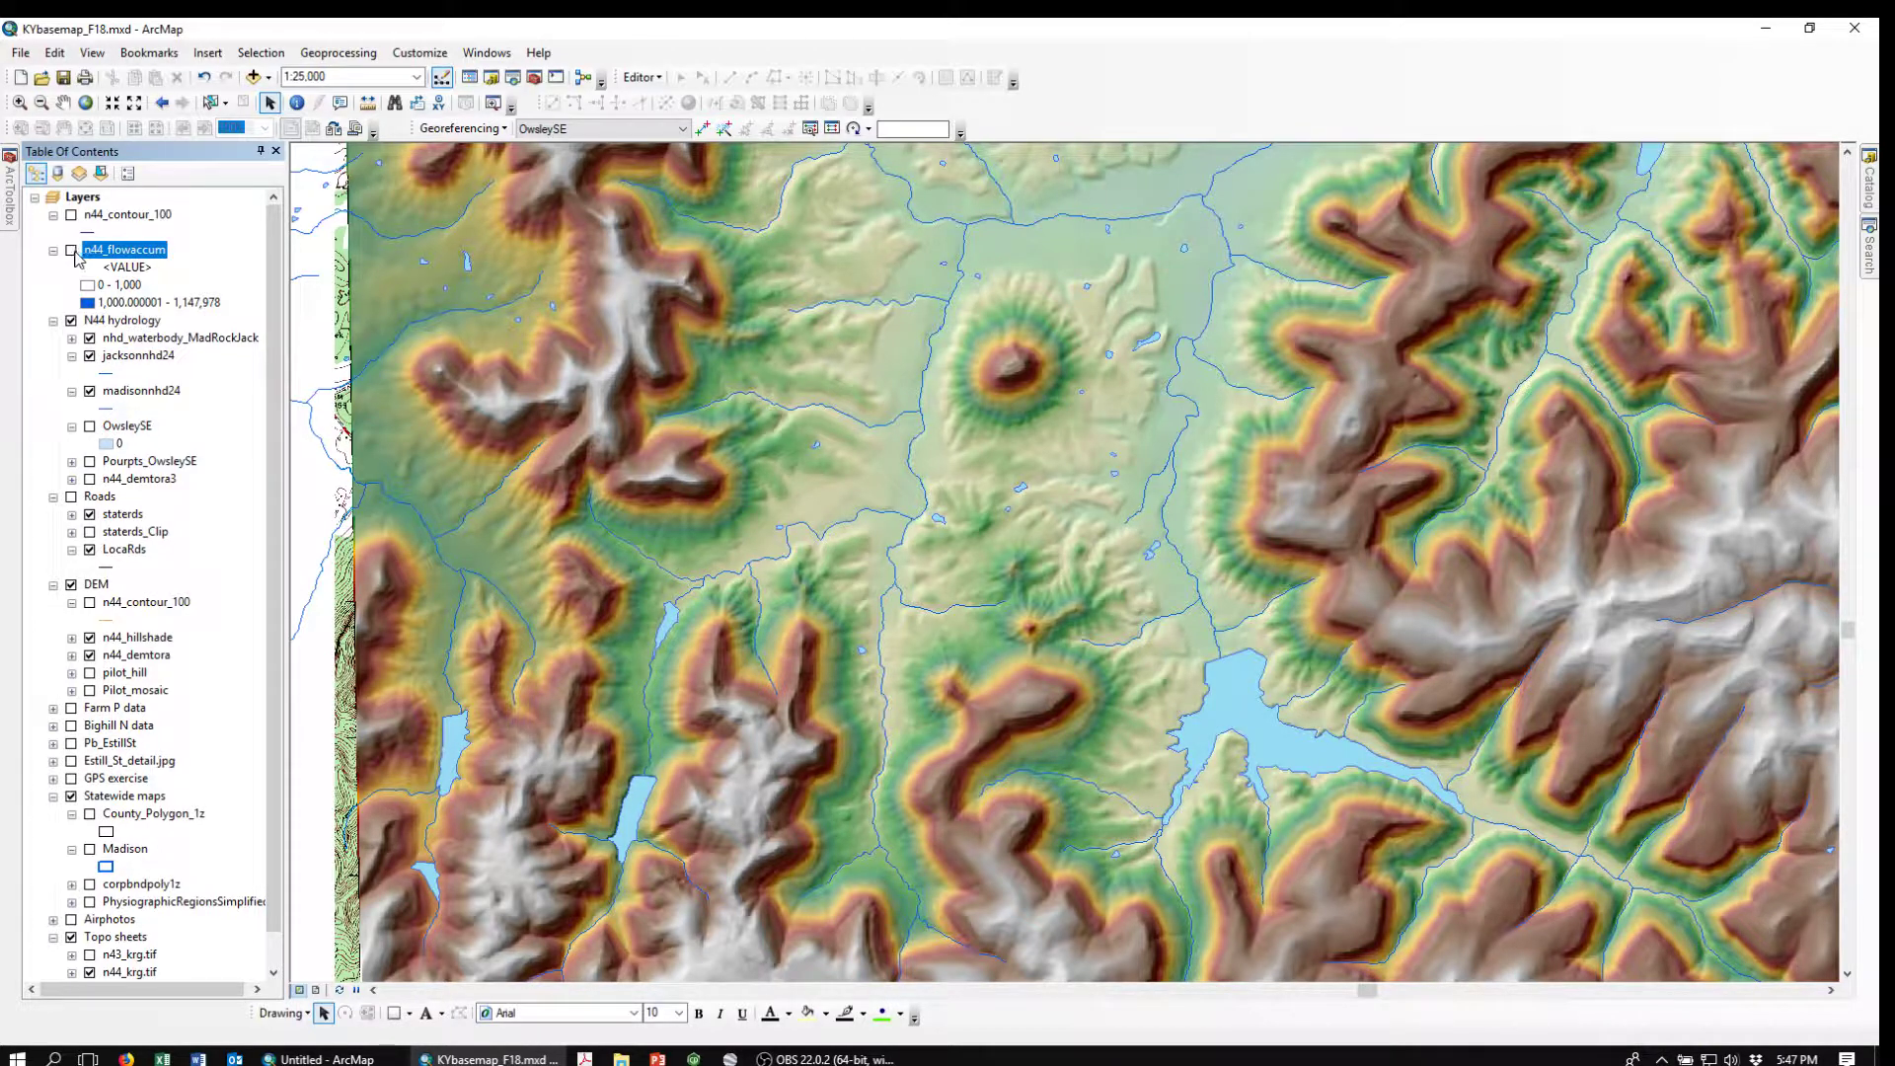
Show n44_flowaccum again over the mapped hydrology and save the map document
left_click(72, 252)
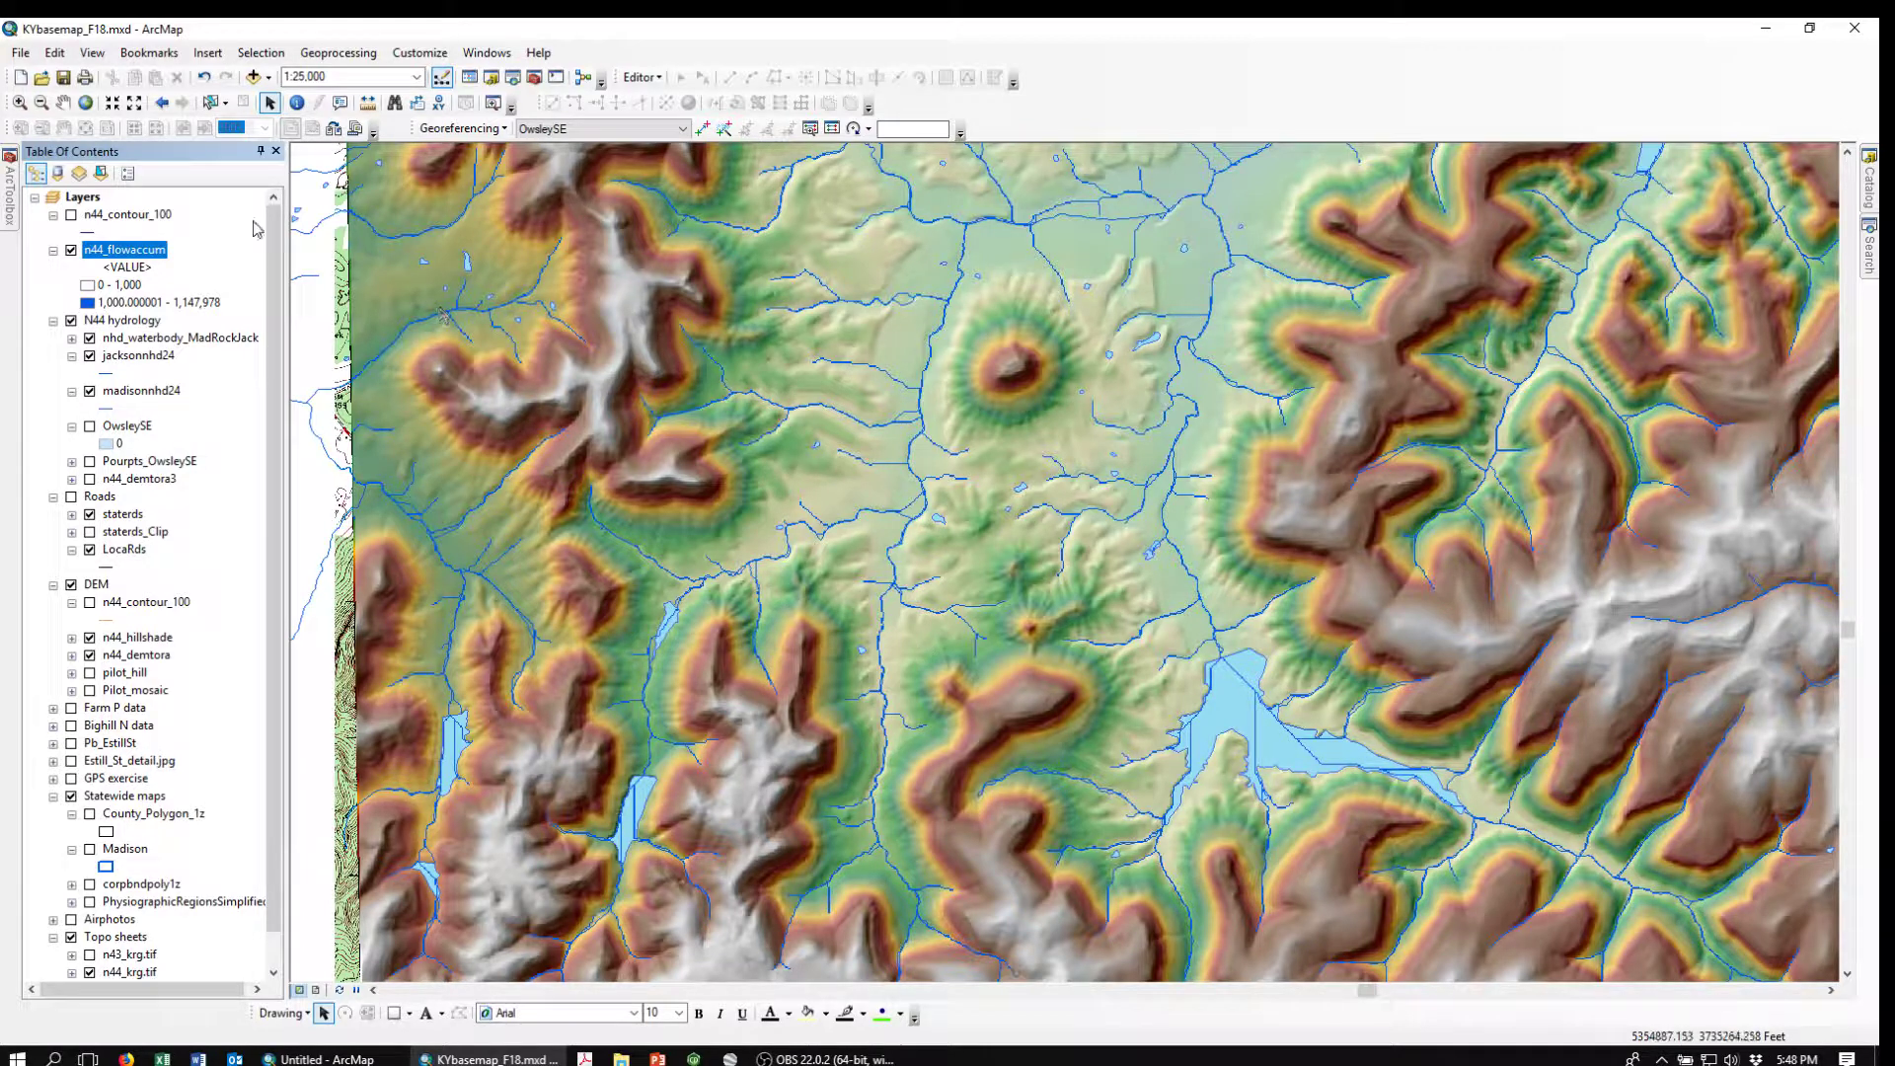
left_click(65, 84)
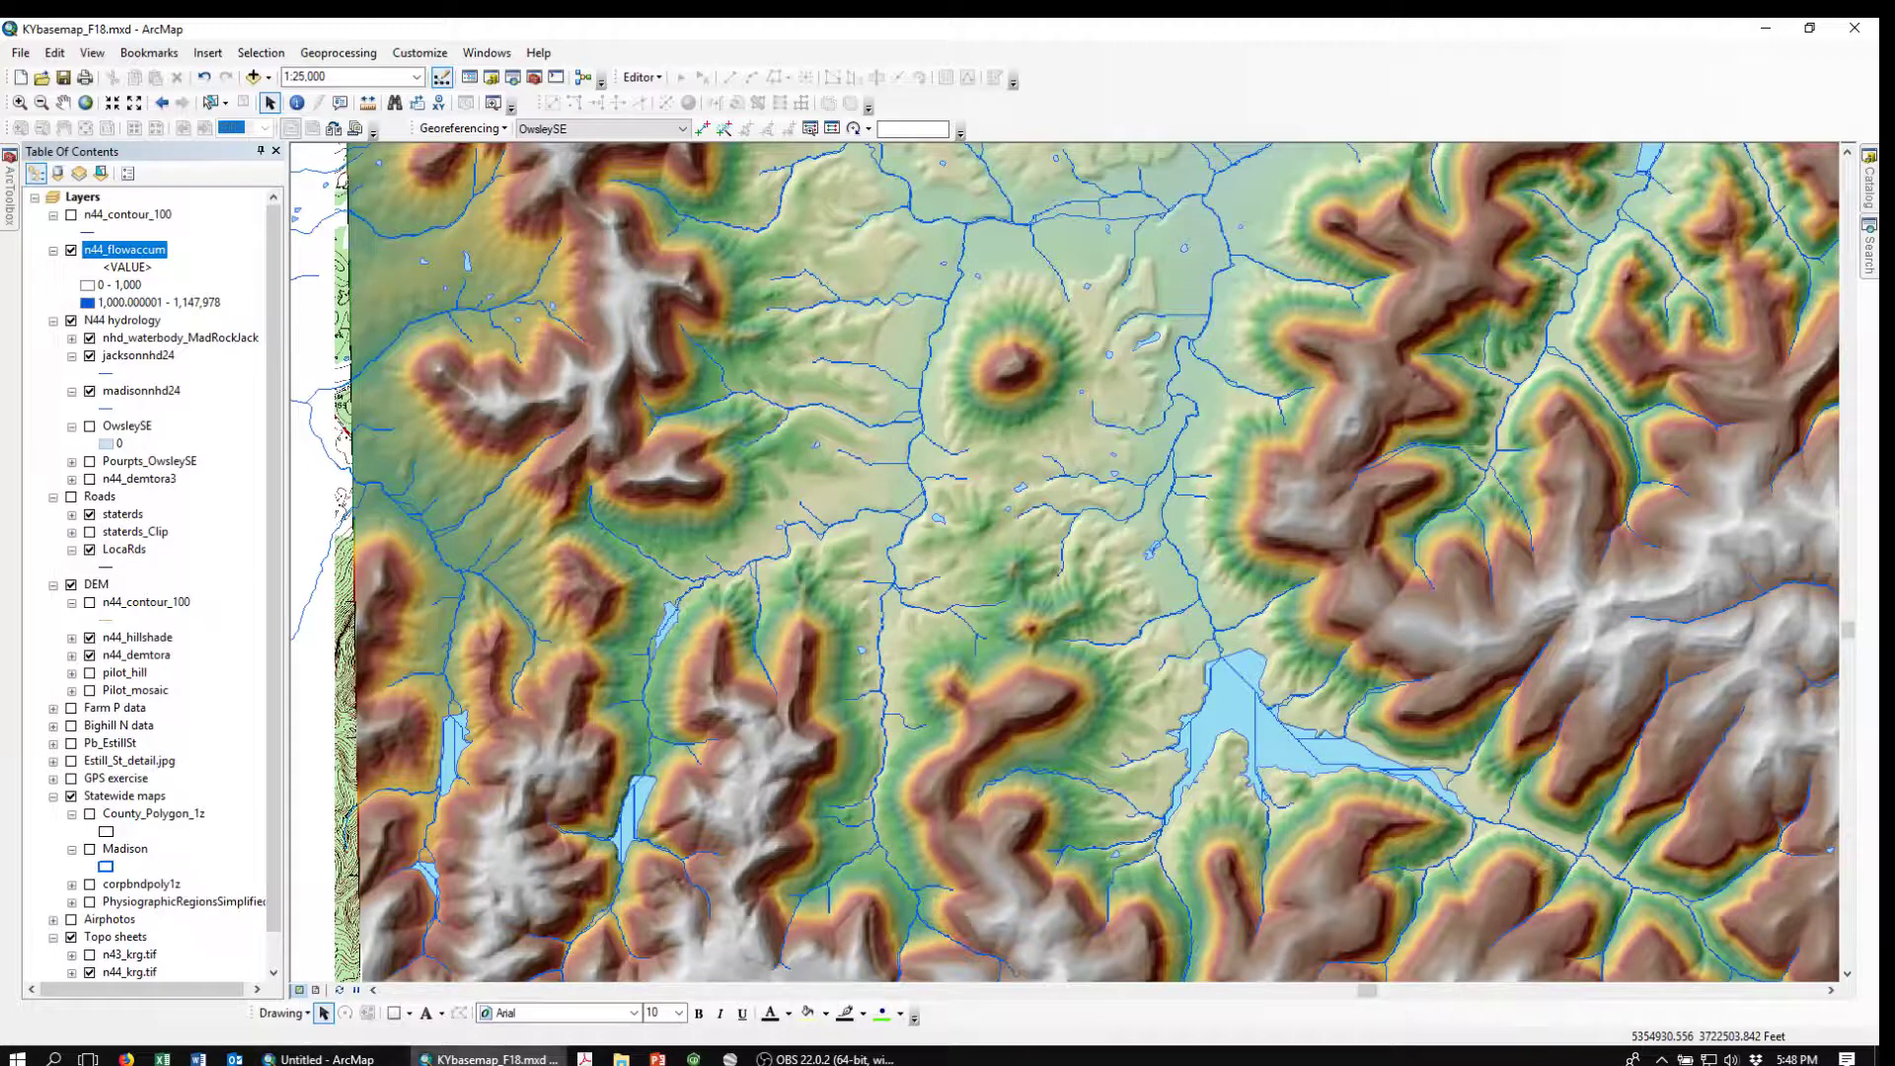
View the Big Hill Quadrangle layout in the untitled map document, and return to the KYbasemap_F18 map
left_click(318, 1058)
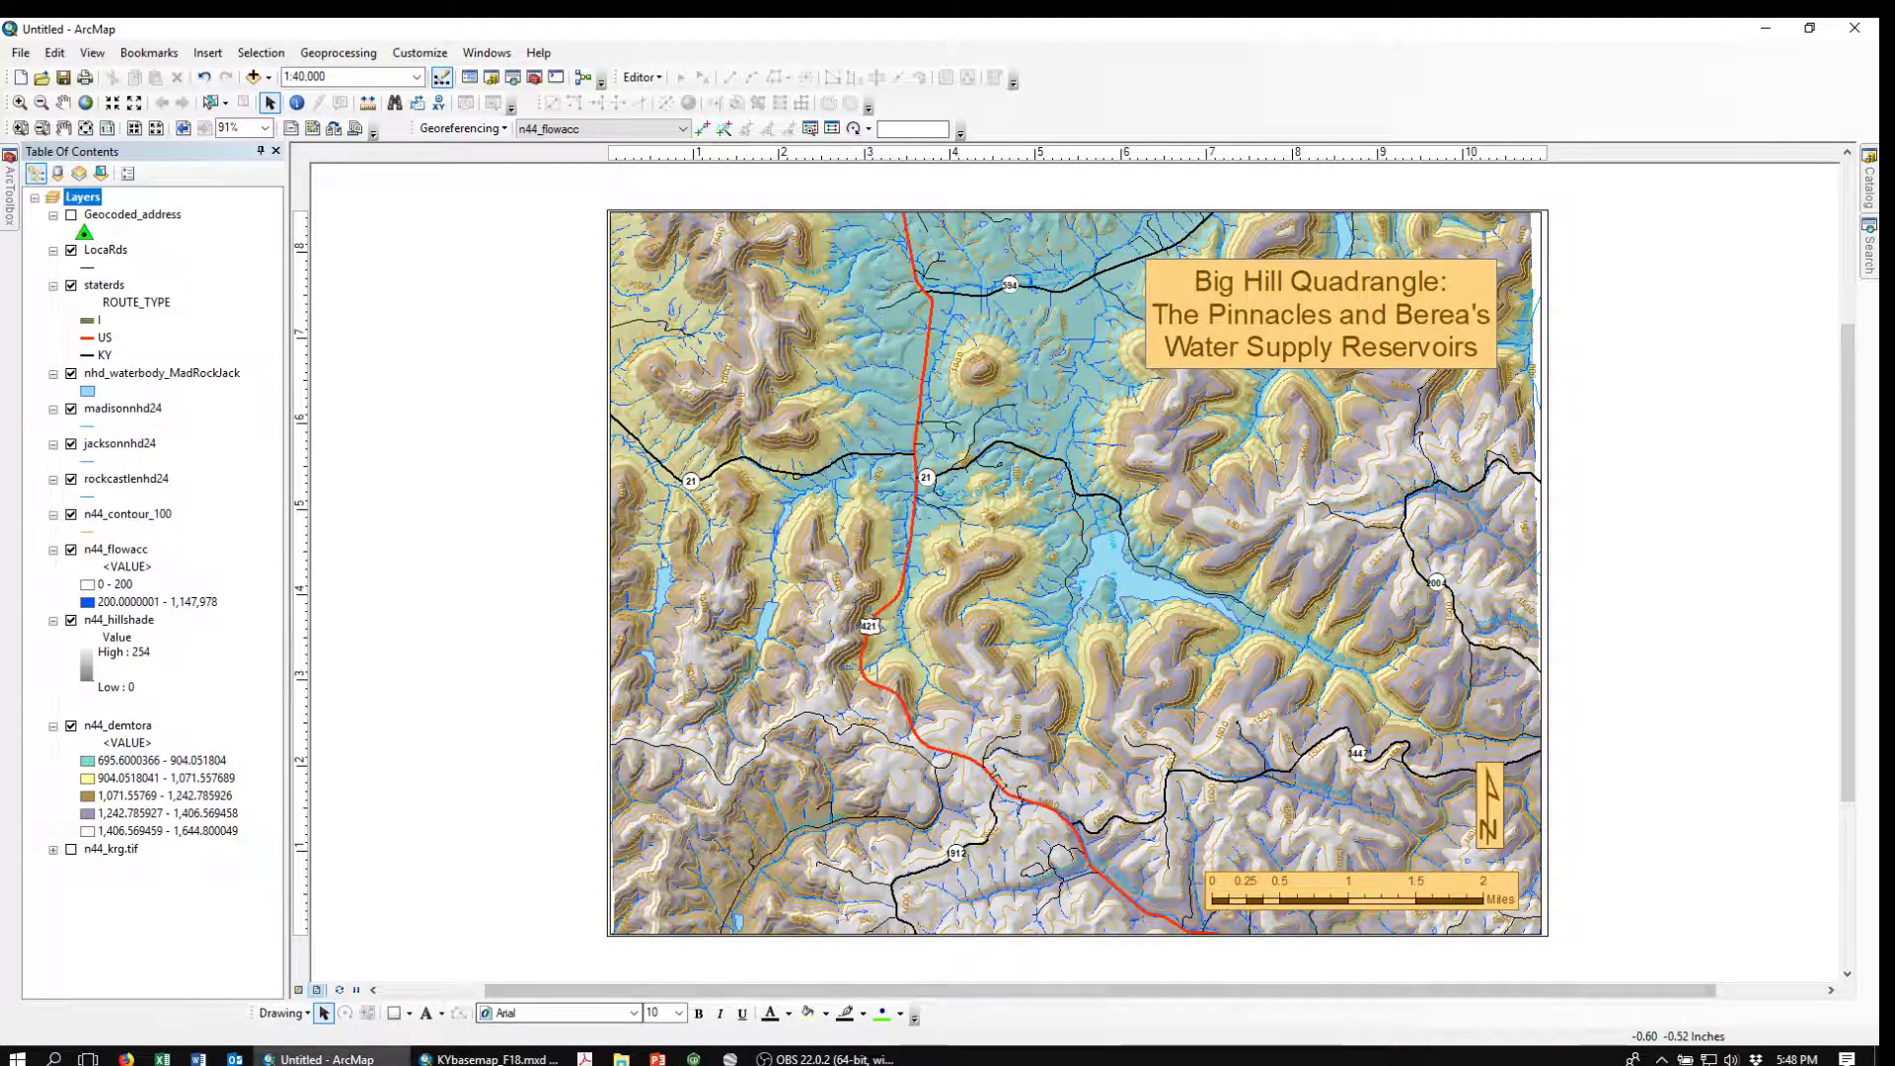
left_click(488, 1059)
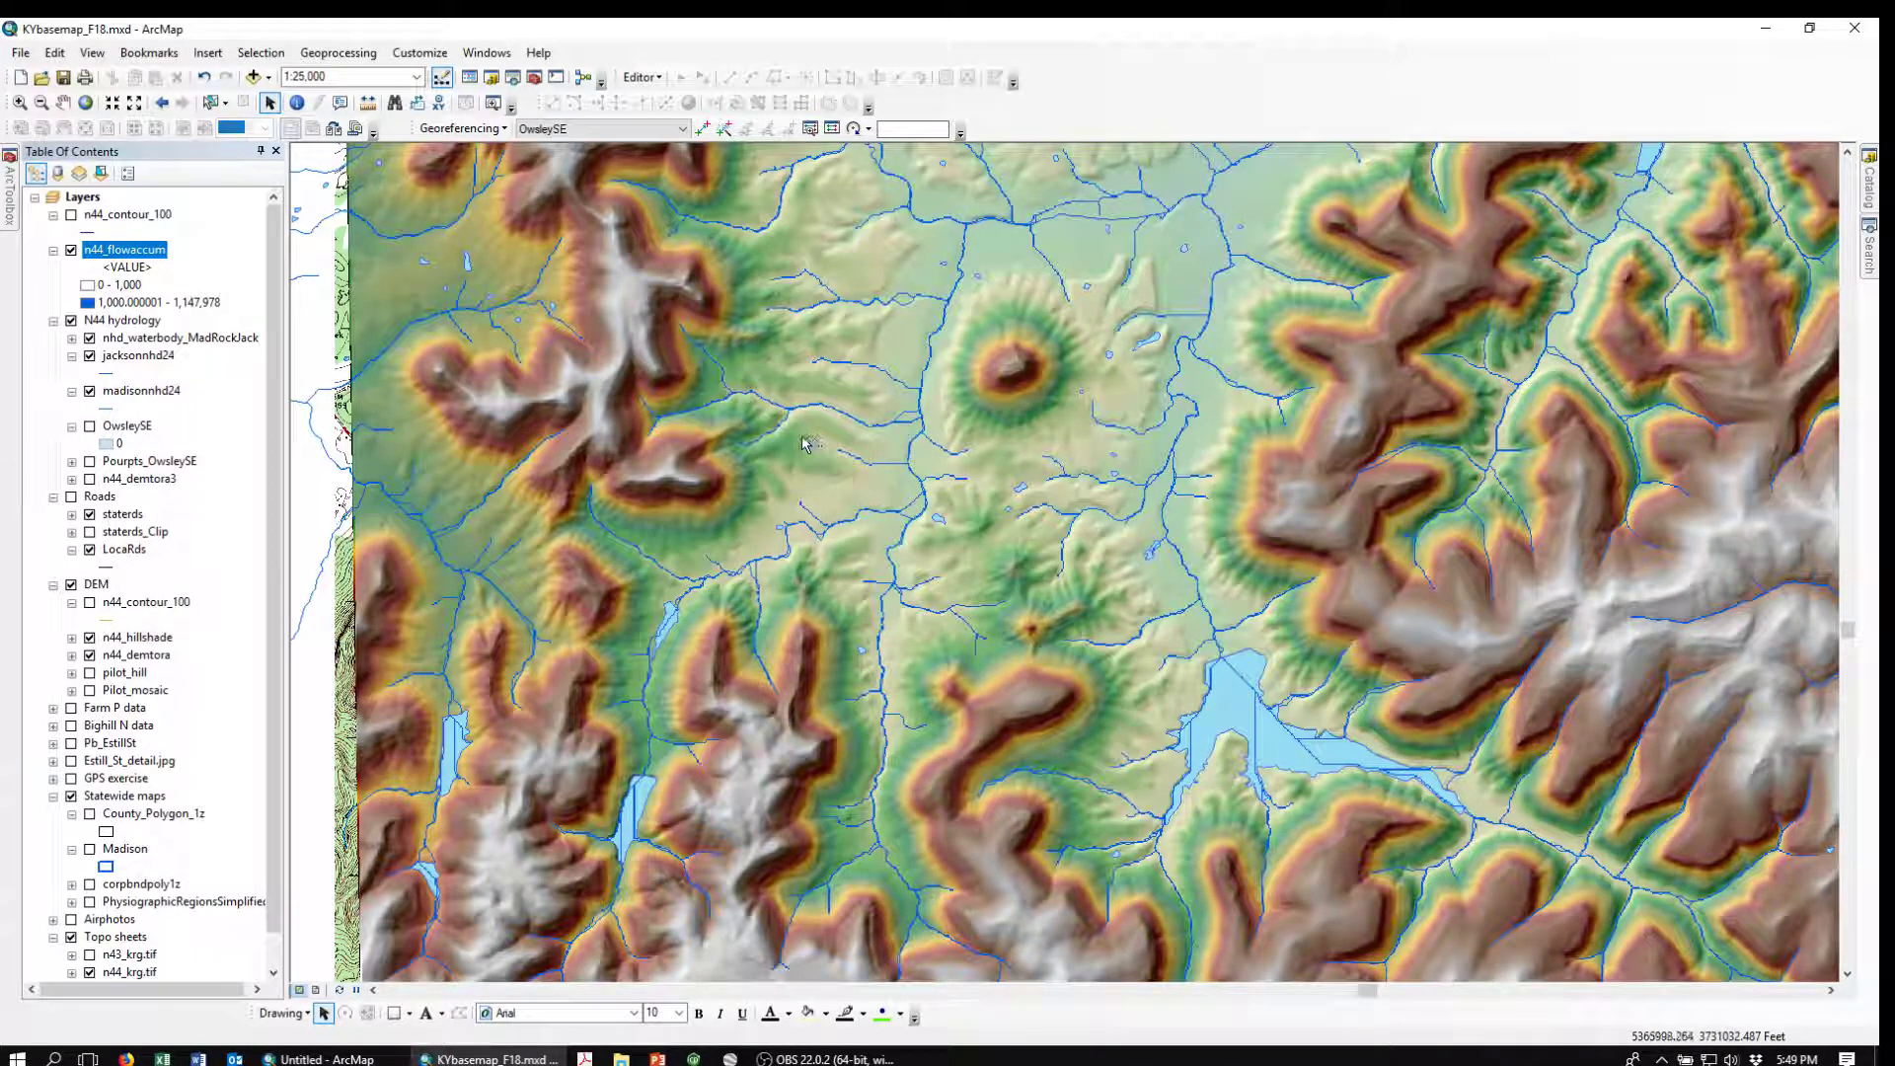
left_click(825, 1059)
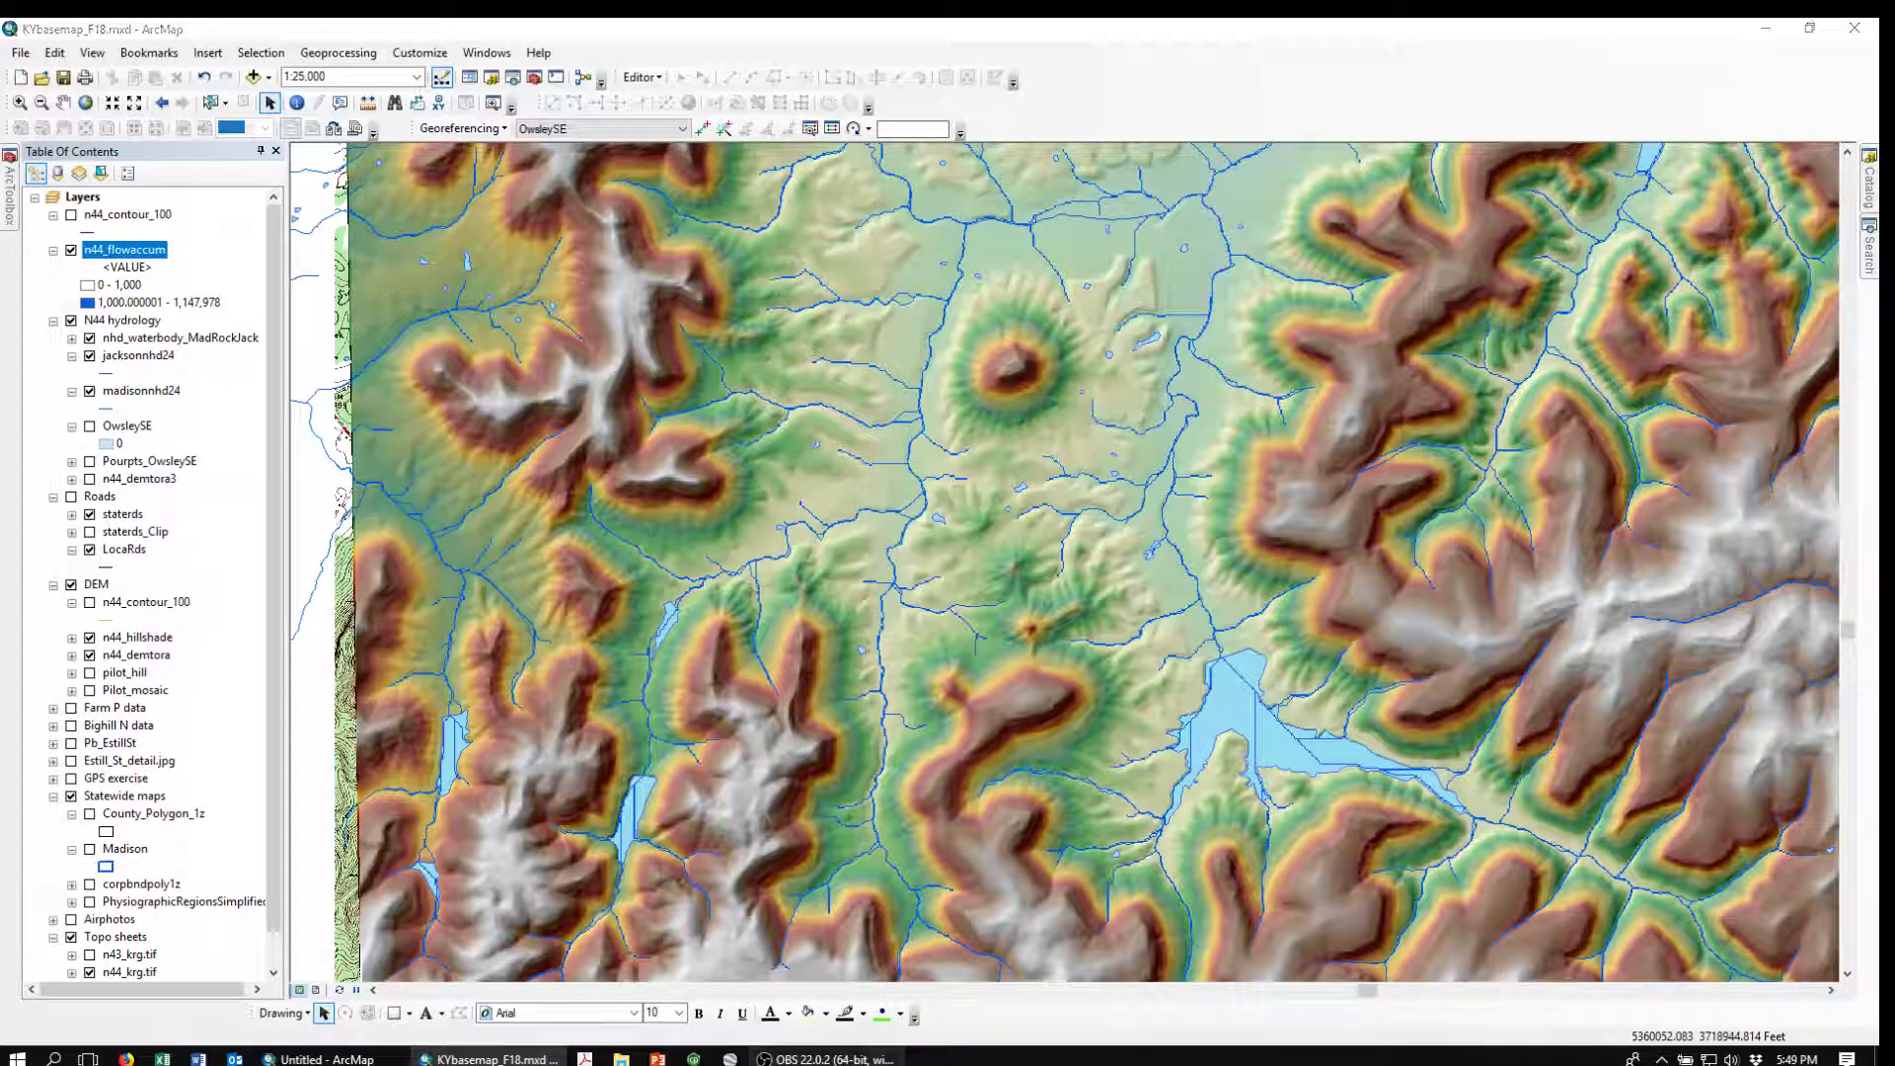